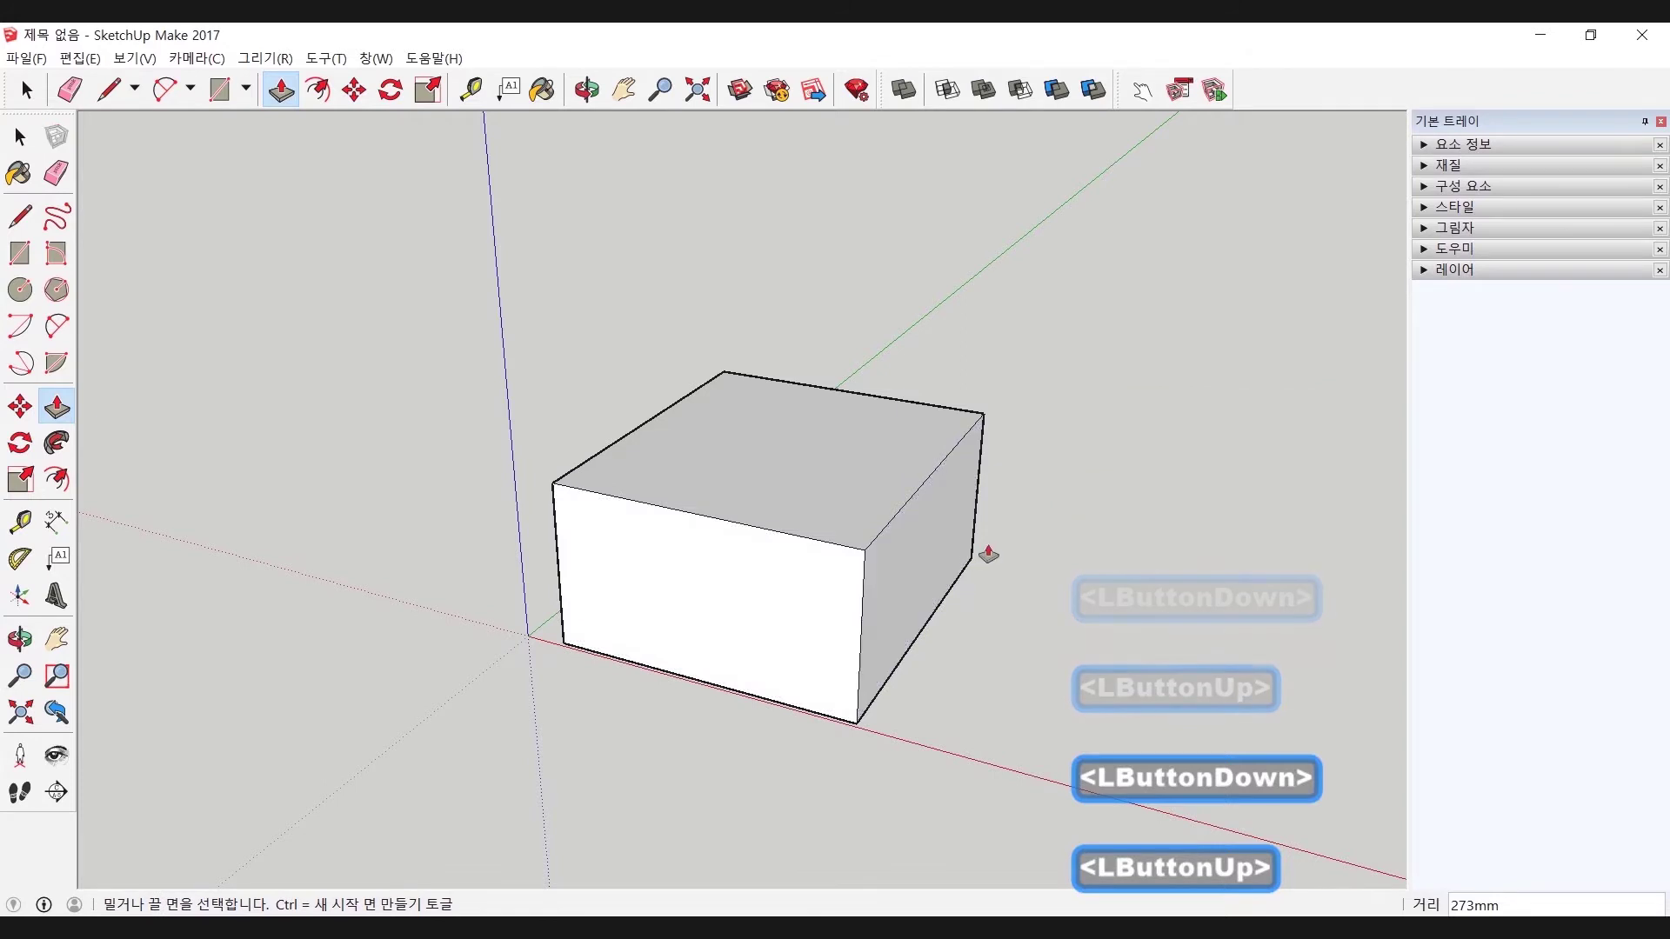
Draw a circle with a radius of about 432 mm on the ground beside the box.
left_click(220, 89)
left_click(686, 667)
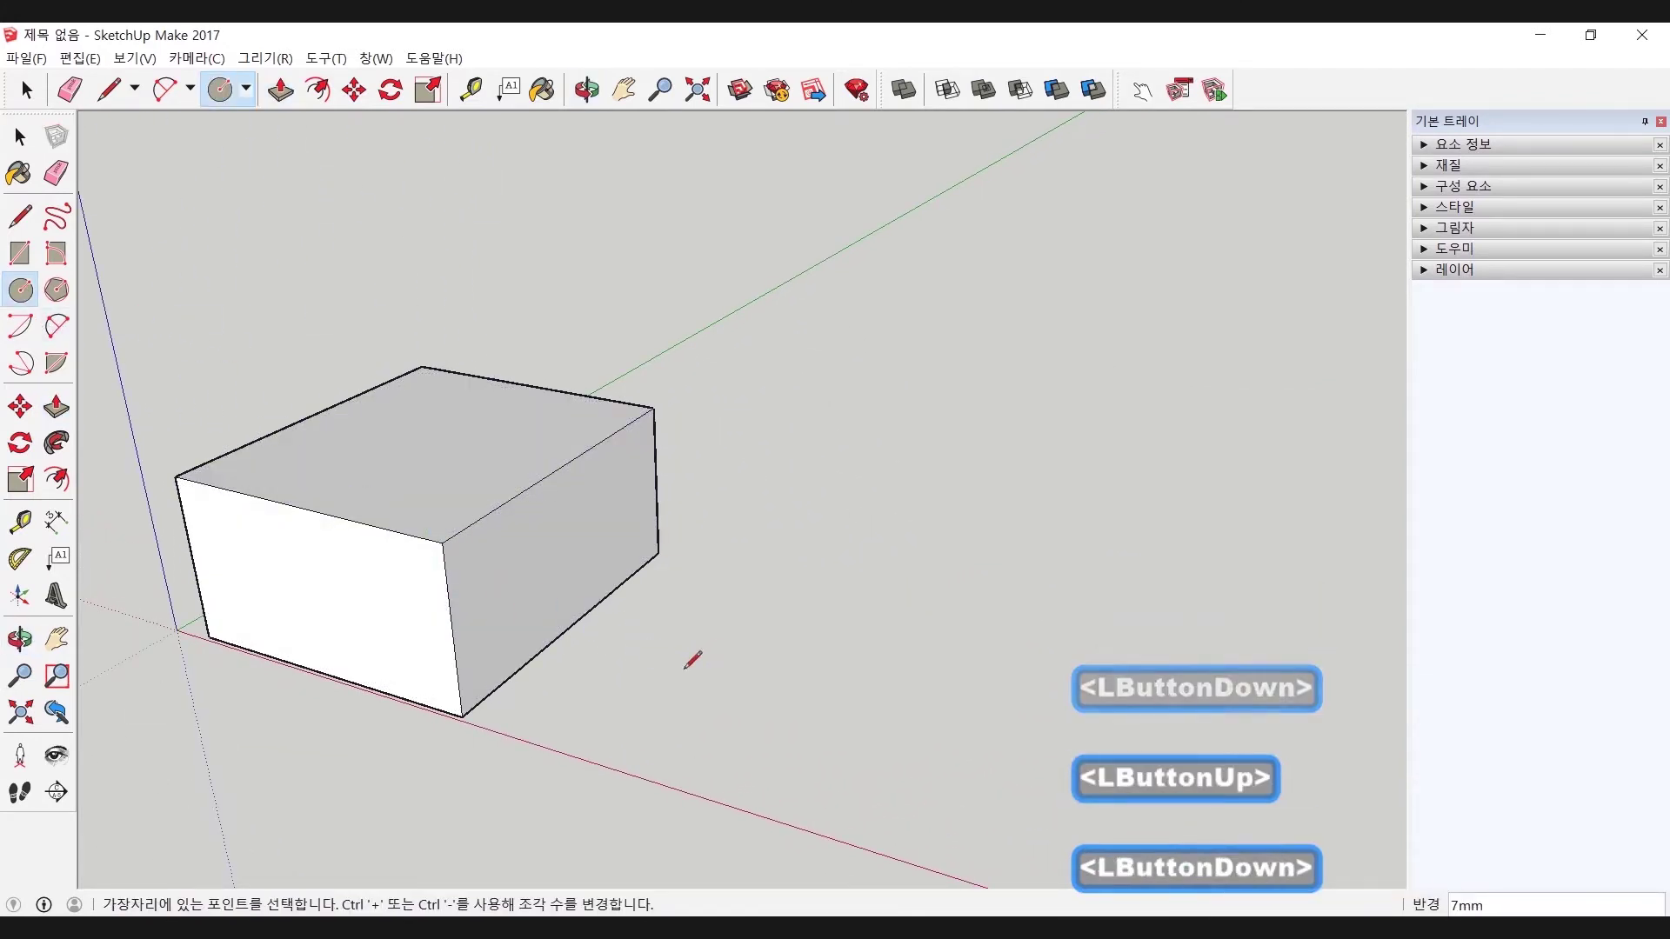
left_click(797, 659)
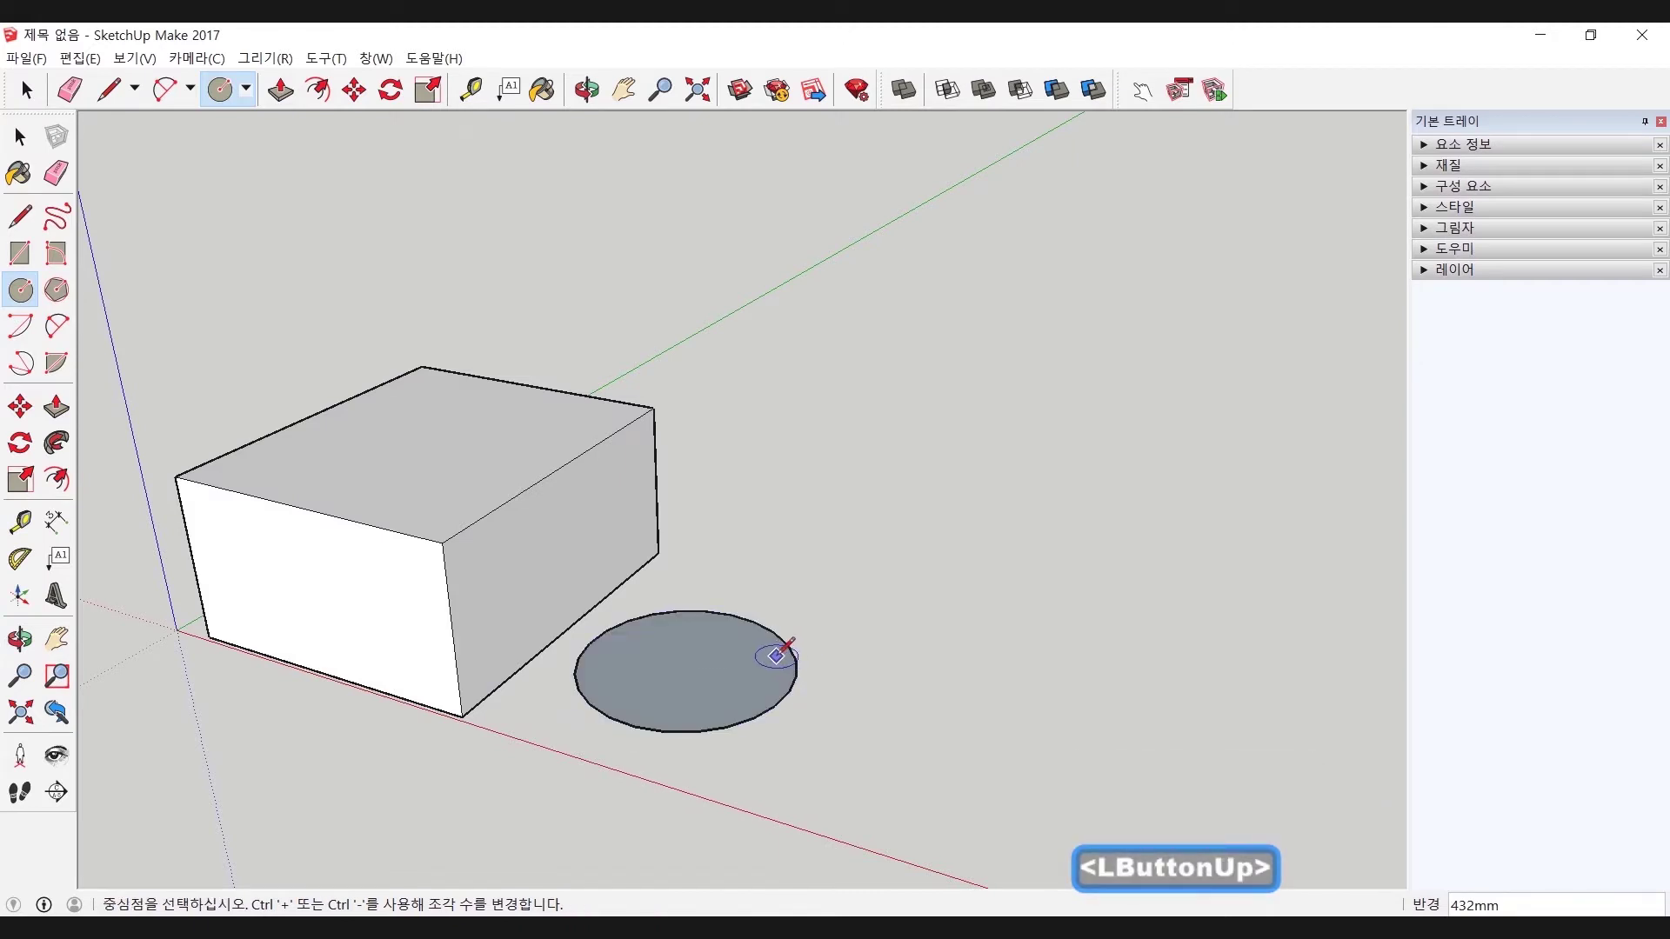
Push/Pull the circle upward into a cylinder about 1124 mm high.
key("p")
double_click(717, 665)
key("ctrl+z")
left_click_drag(731, 660, 722, 382)
Draw a hexagon on the ground beyond the box and pull it up into a prism about 1021 mm high.
middle_click_drag(855, 476, 466, 514)
middle_click_drag(913, 479, 436, 552, "shift")
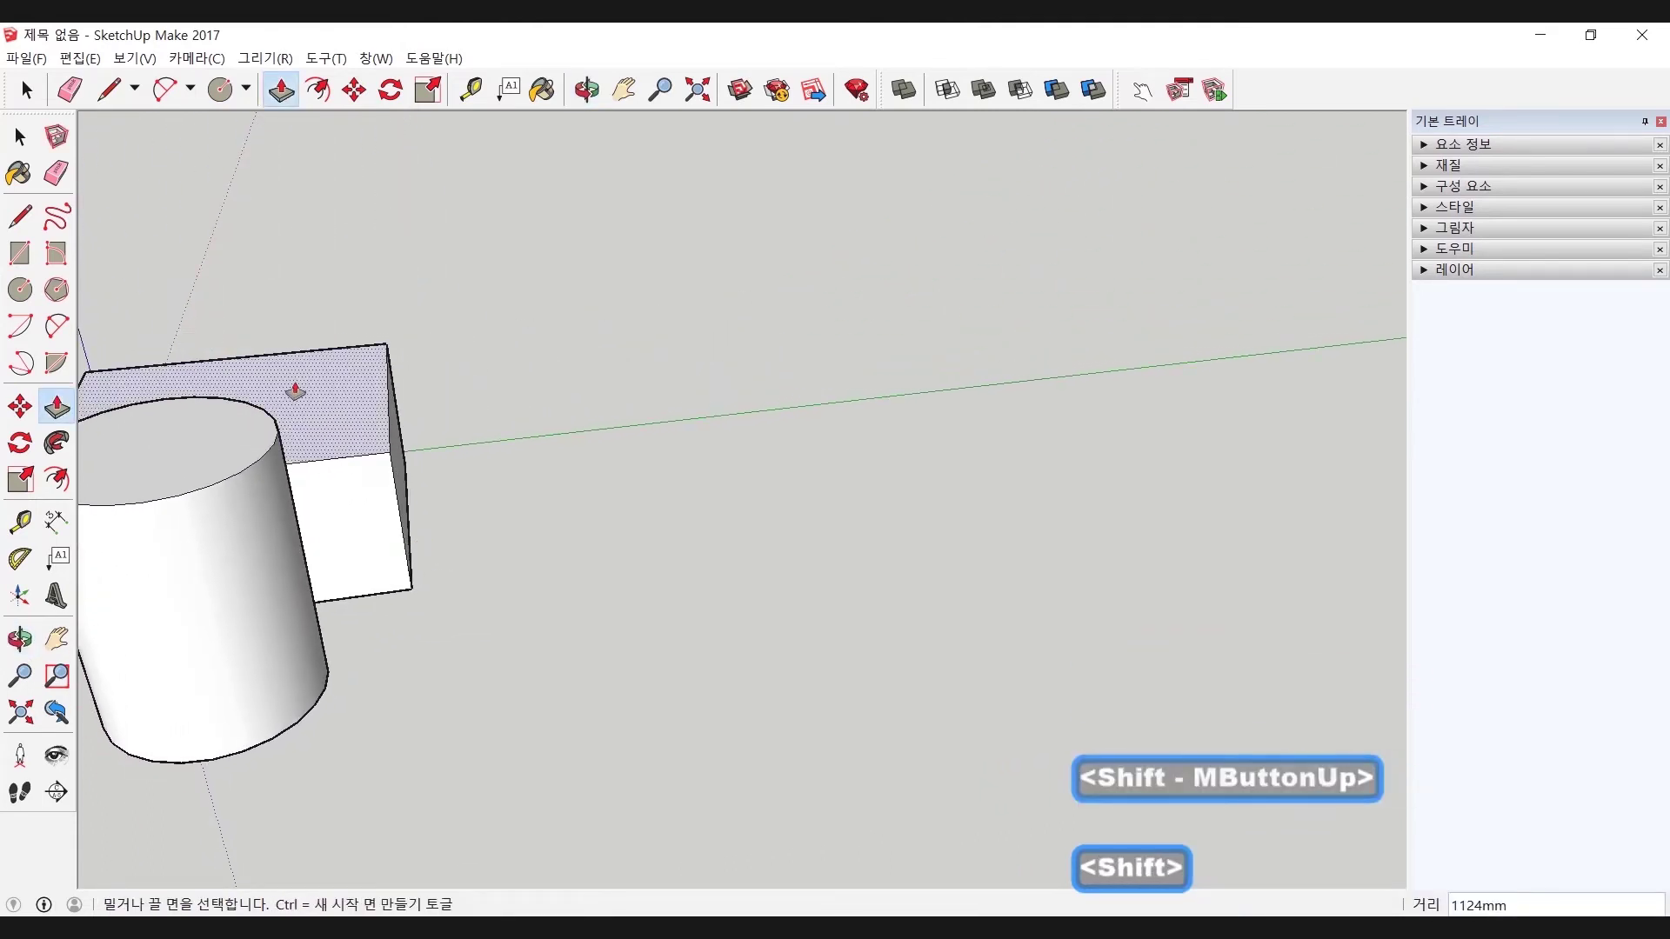
left_click(57, 290)
mouse_move(556, 487)
left_mouse_down()
mouse_move(649, 468)
mouse_move(550, 320)
left_mouse_up()
key("p")
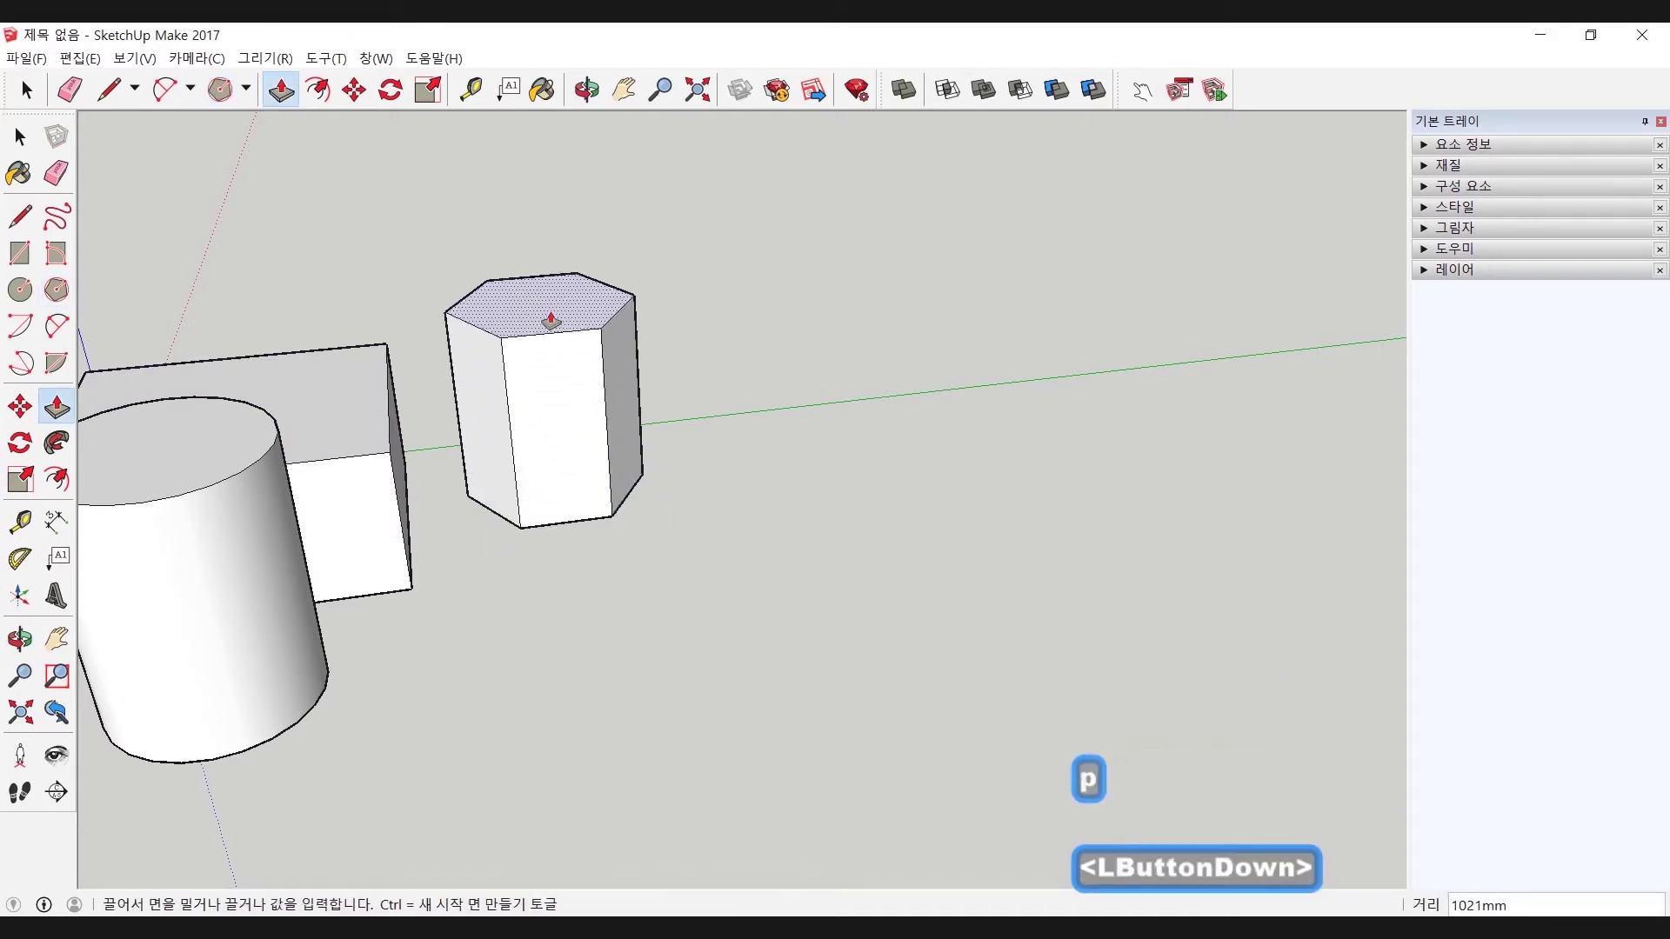
Pull two side faces of the hexagonal prism outward into arms, the second by about 576 mm.
scroll(517, 523, "down", 3)
middle_click_drag(349, 567, 641, 477)
scroll(522, 533, "up", 1)
left_click(507, 533)
left_click(545, 550)
left_click_drag(724, 437, 783, 448)
middle_click_drag(783, 448, 629, 597)
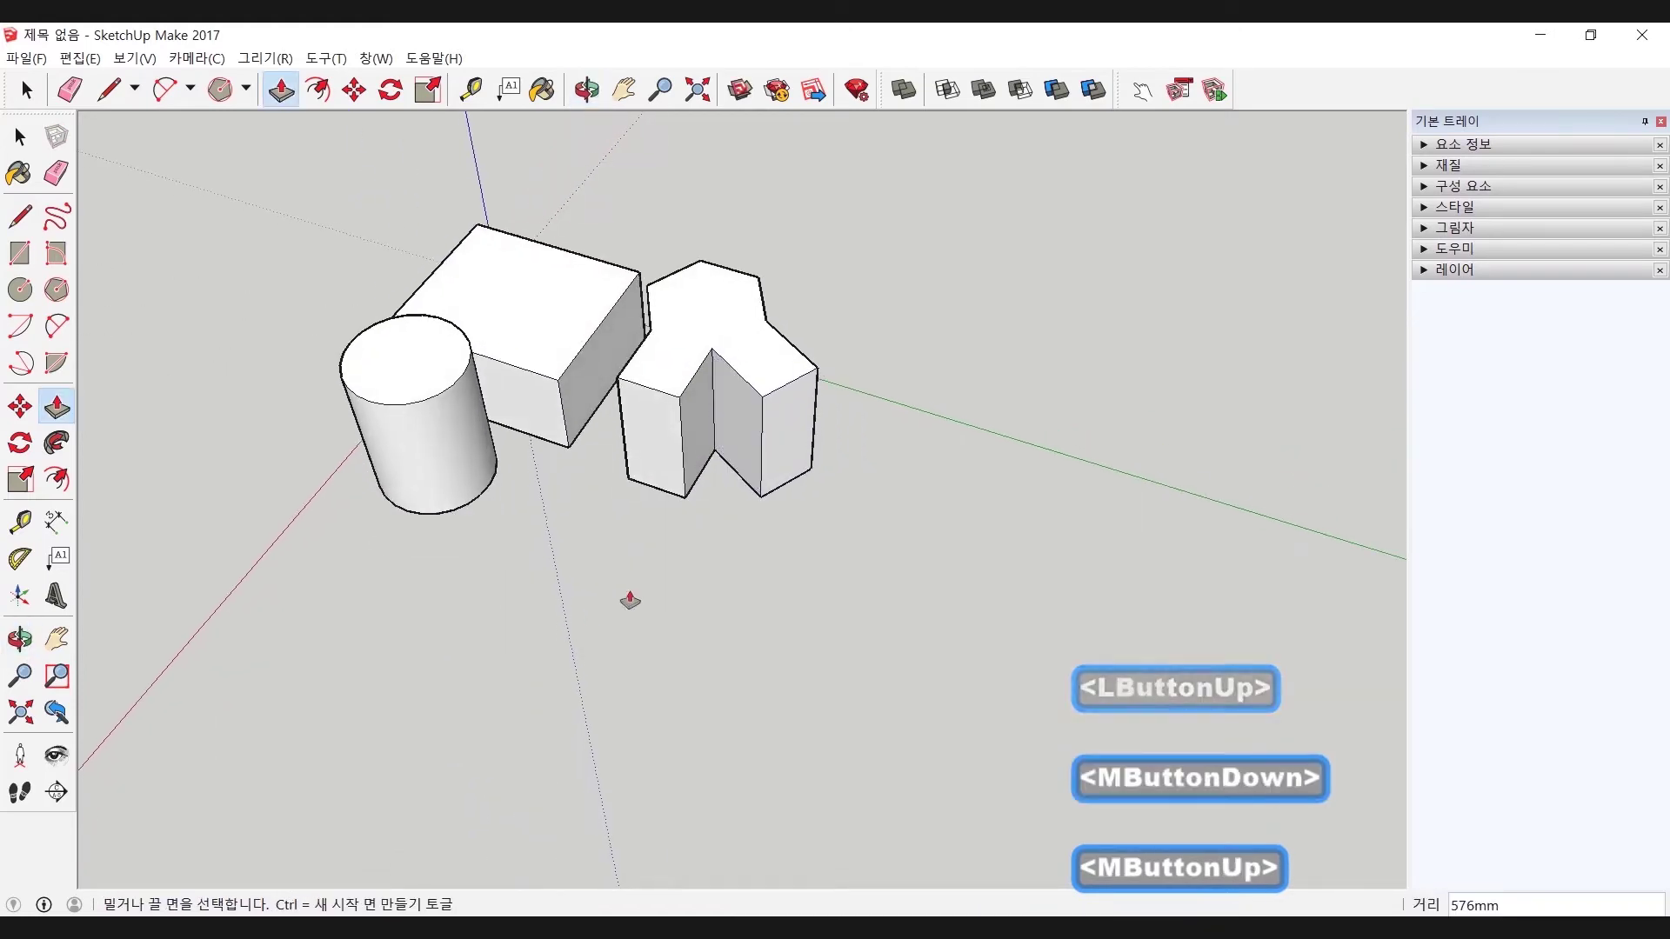
Push the top of the hexagonal solid down about 164 mm and pull a third arm out about 510 mm.
left_click(750, 472)
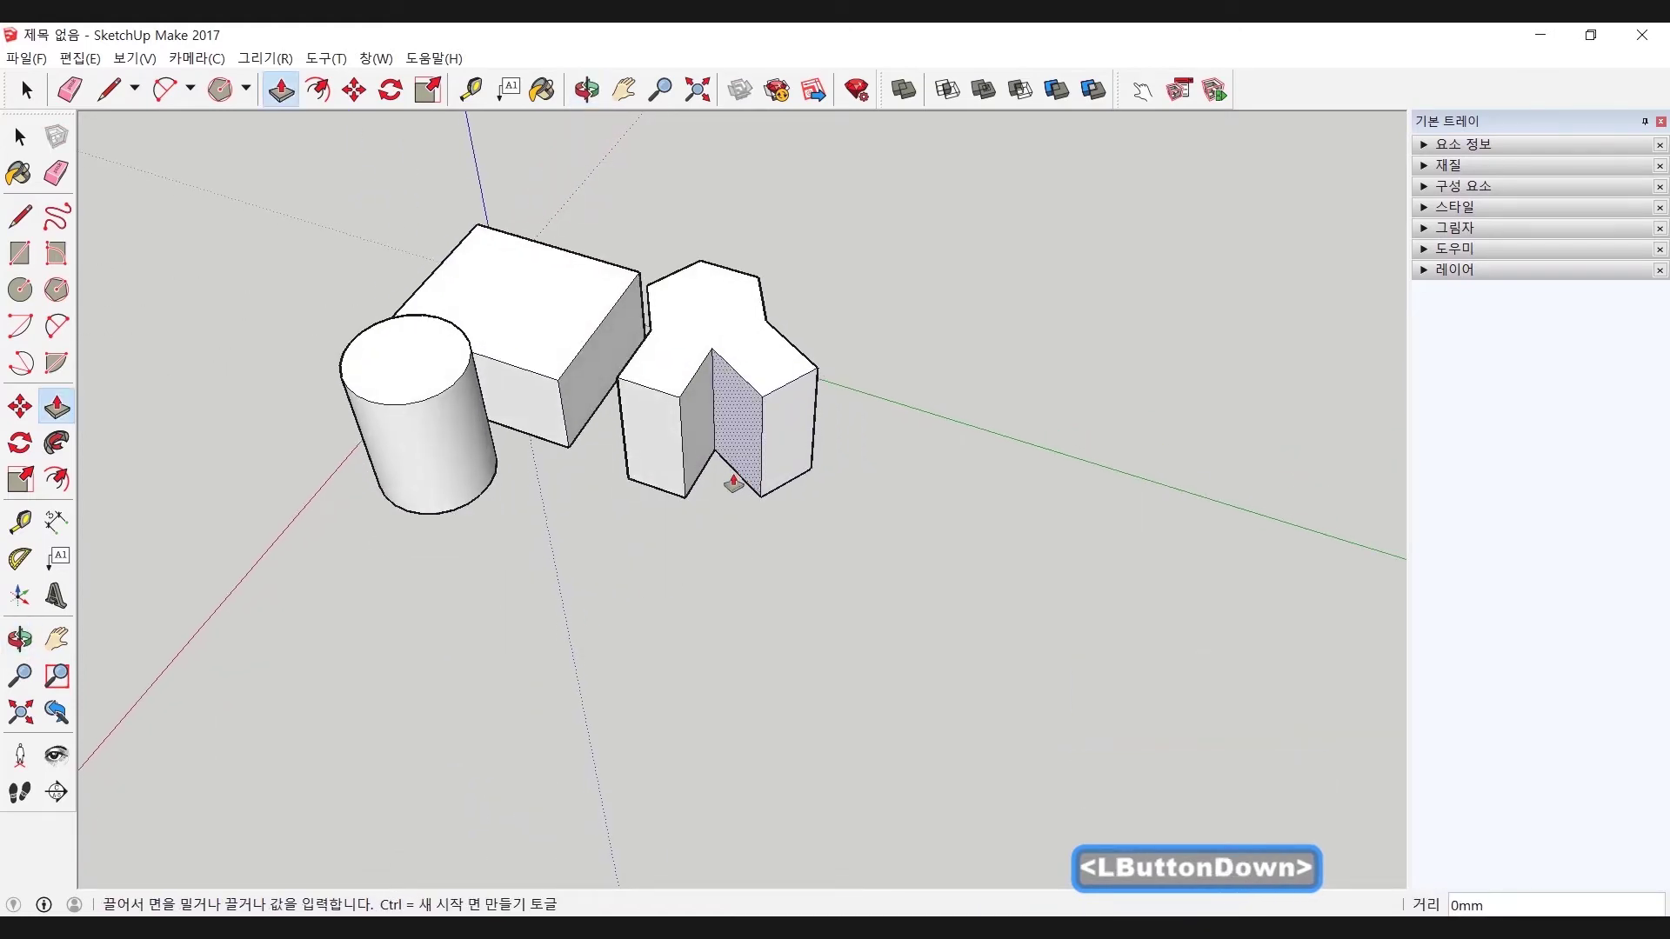
middle_click_drag(831, 466, 485, 504)
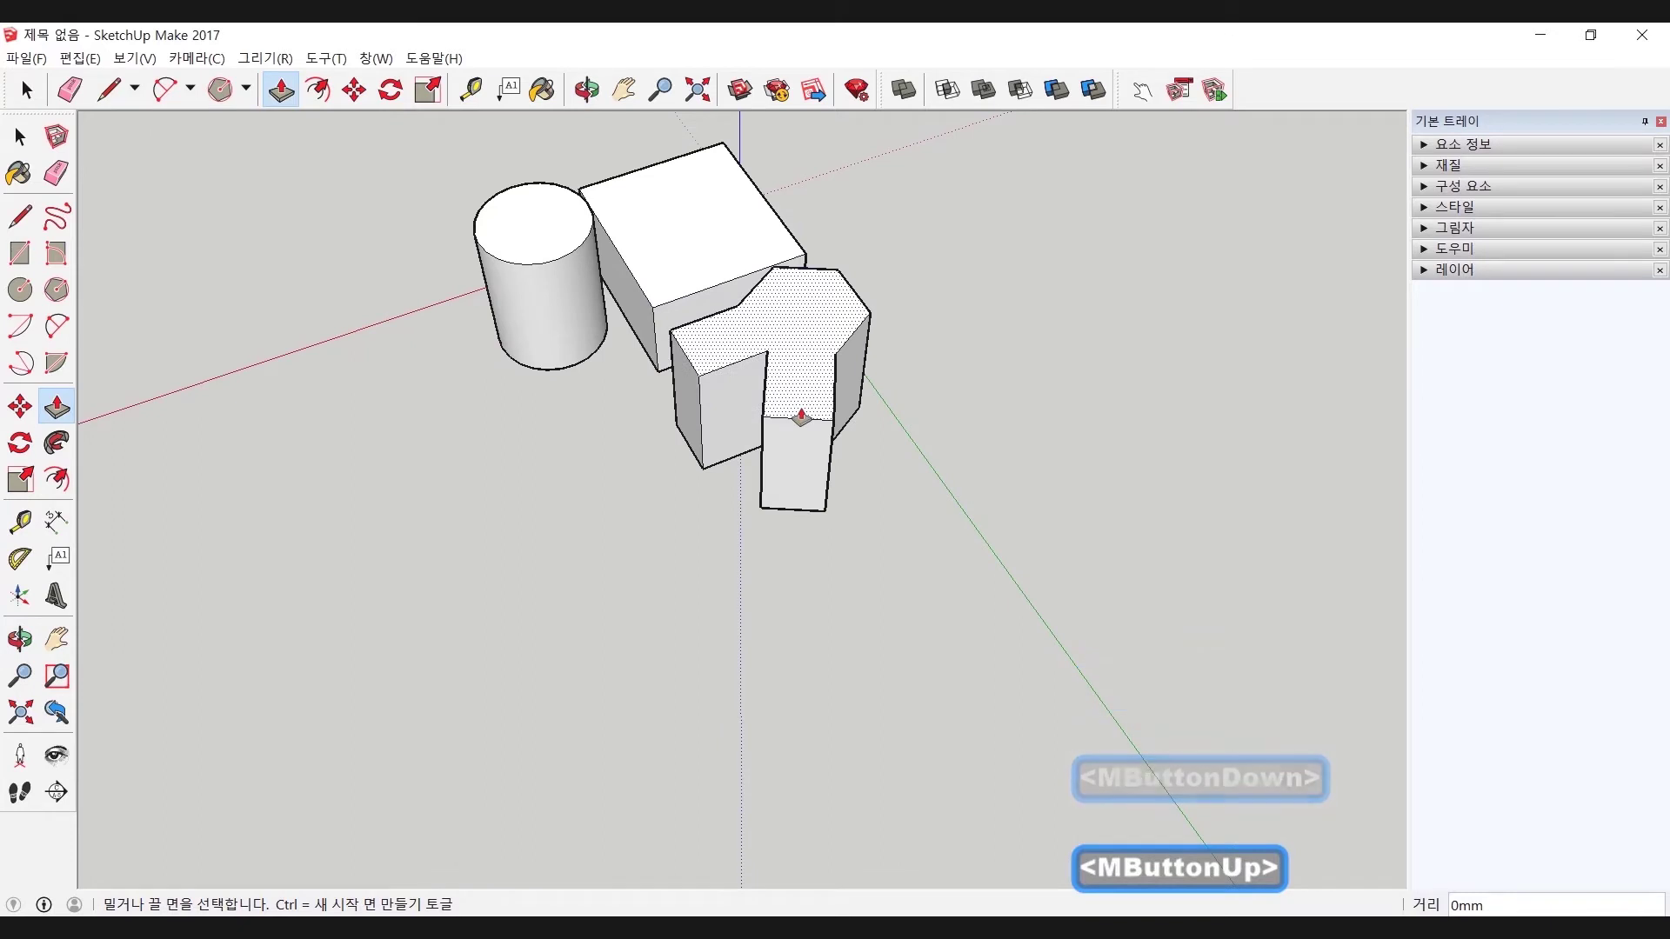
left_click(801, 416)
left_click(798, 431)
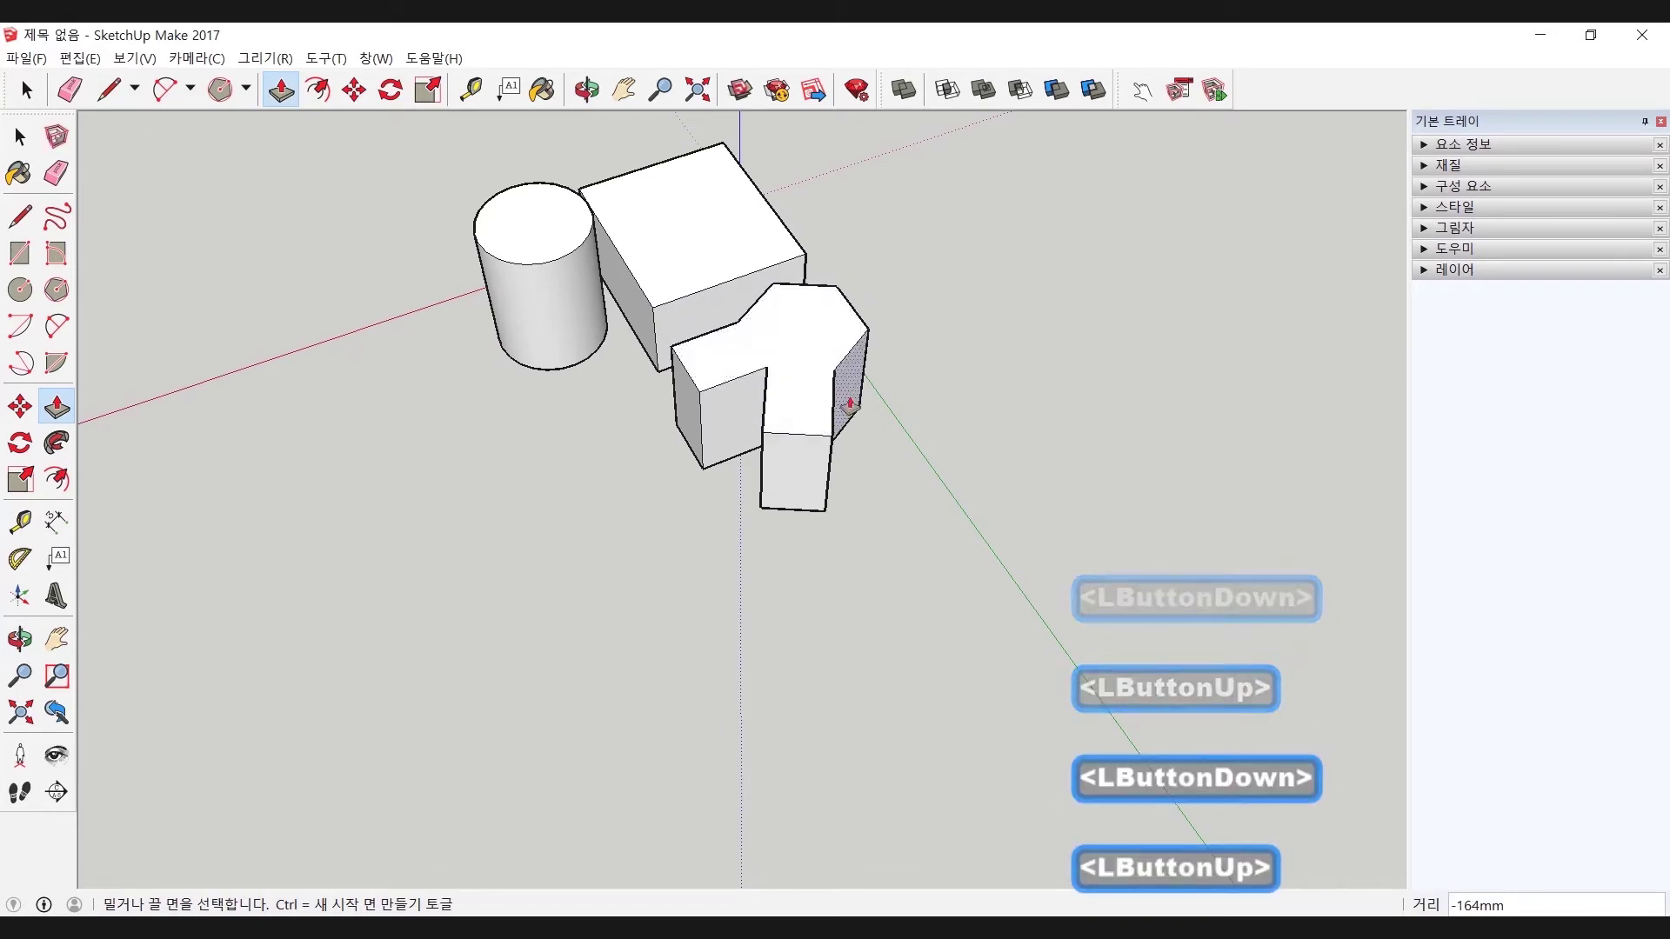
scroll(638, 522, "down", 4)
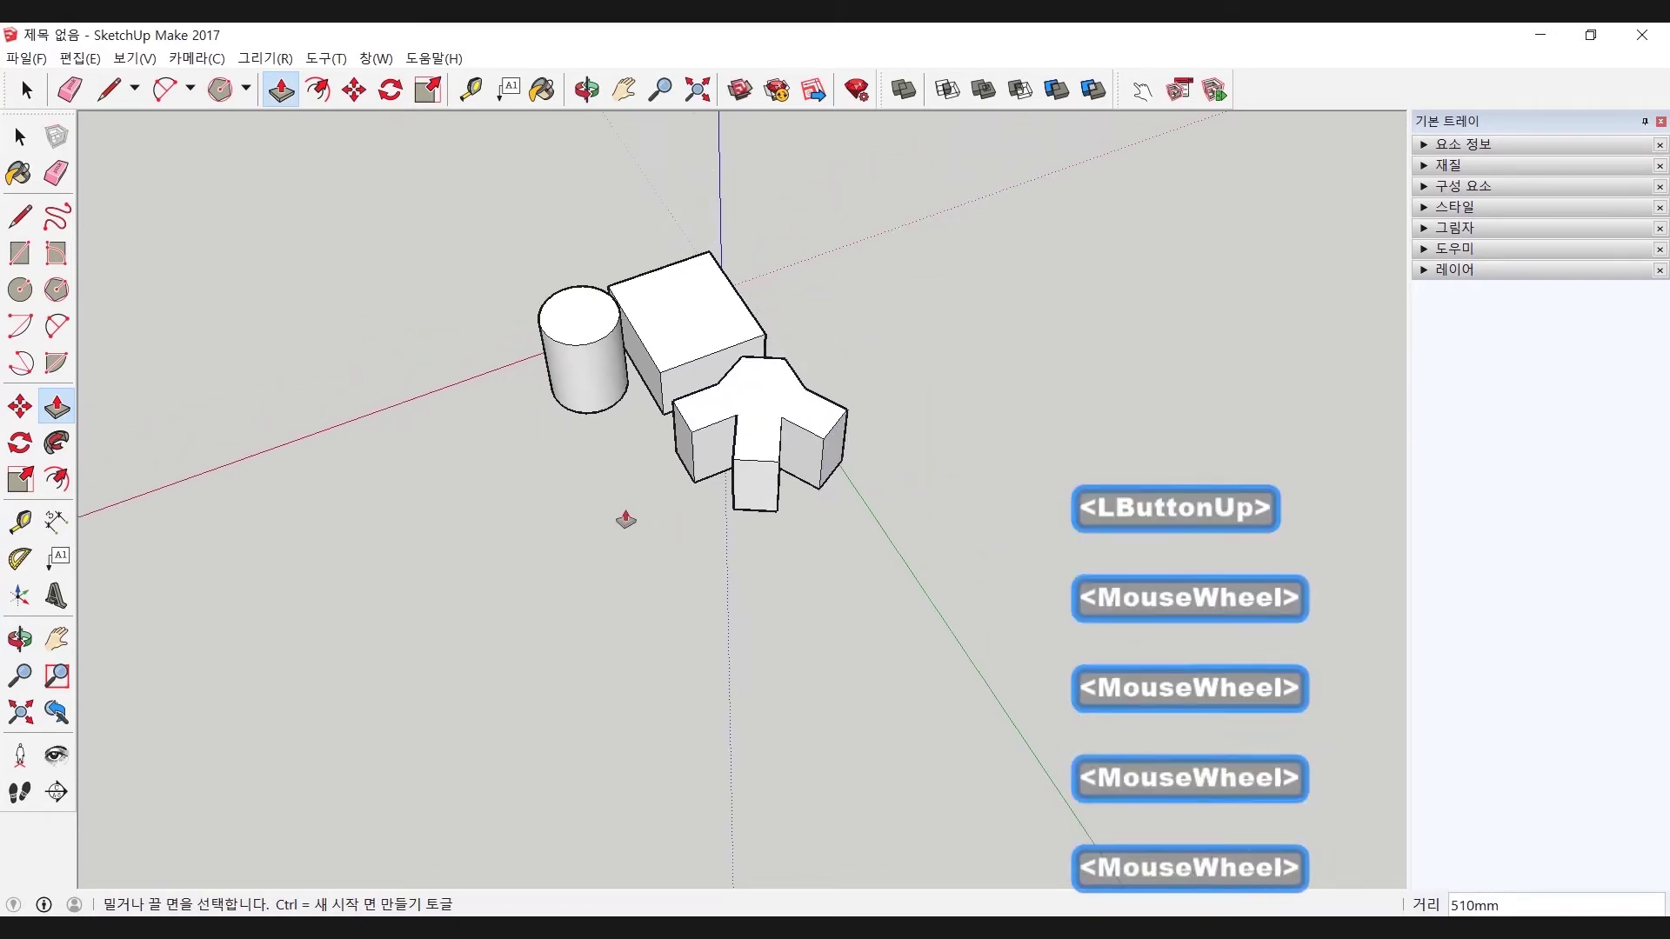
Examine the box, the cylinder and the three-armed hexagonal solid from several sides.
middle_click(943, 473)
middle_click_drag(943, 473, 850, 473)
scroll(761, 545, "up", 1)
mouse_move(761, 546)
middle_mouse_down()
mouse_move(596, 544)
mouse_move(753, 574)
middle_mouse_up()
scroll(607, 724, "up", 4)
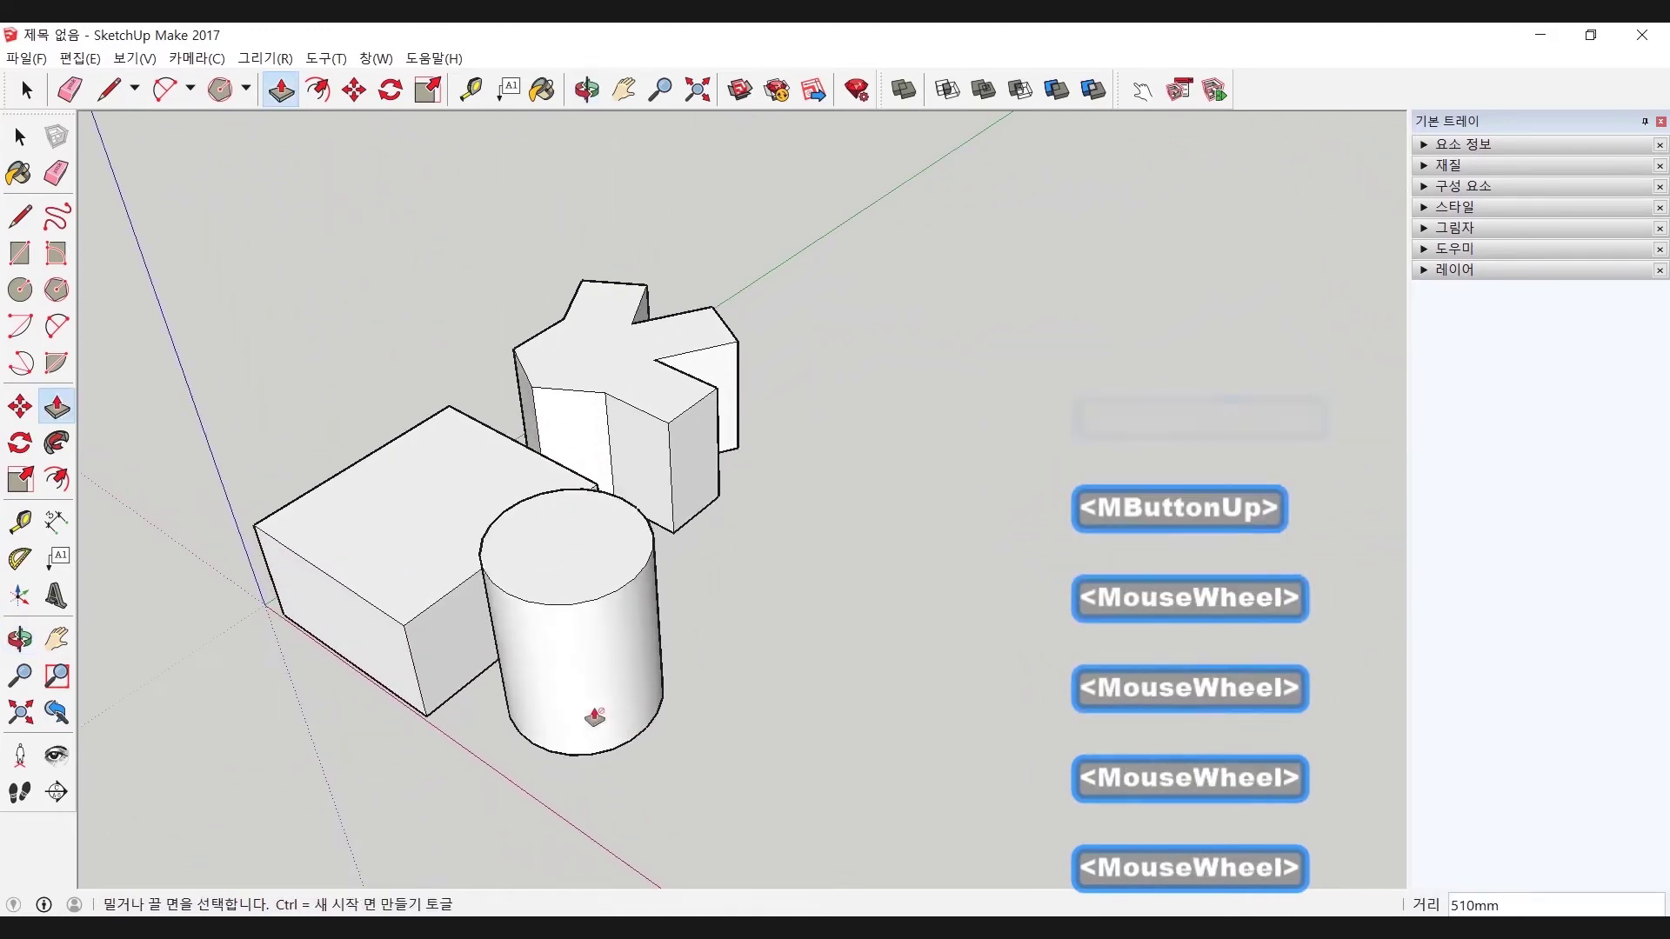
scroll(607, 724, "down", 1)
middle_click_drag(525, 682, 730, 600)
scroll(661, 605, "up", 1)
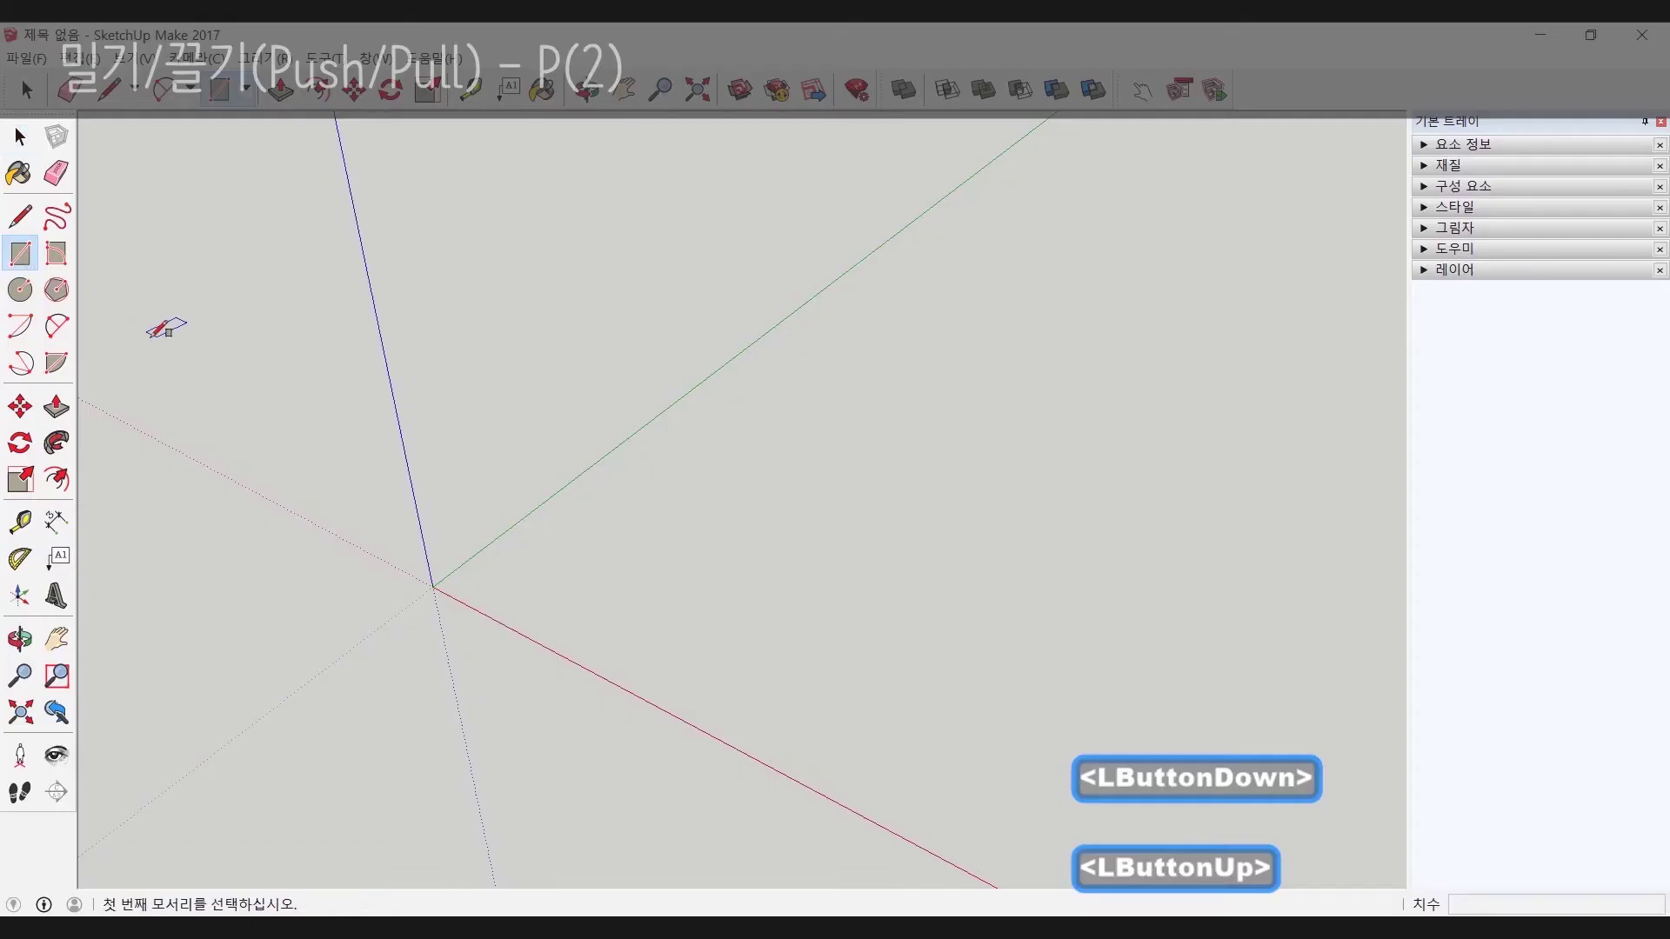
Draw a rectangle on the ground near the origin and pull it up into a box about 1115 mm high.
left_click_drag(507, 567, 801, 537)
middle_click_drag(756, 536, 696, 496)
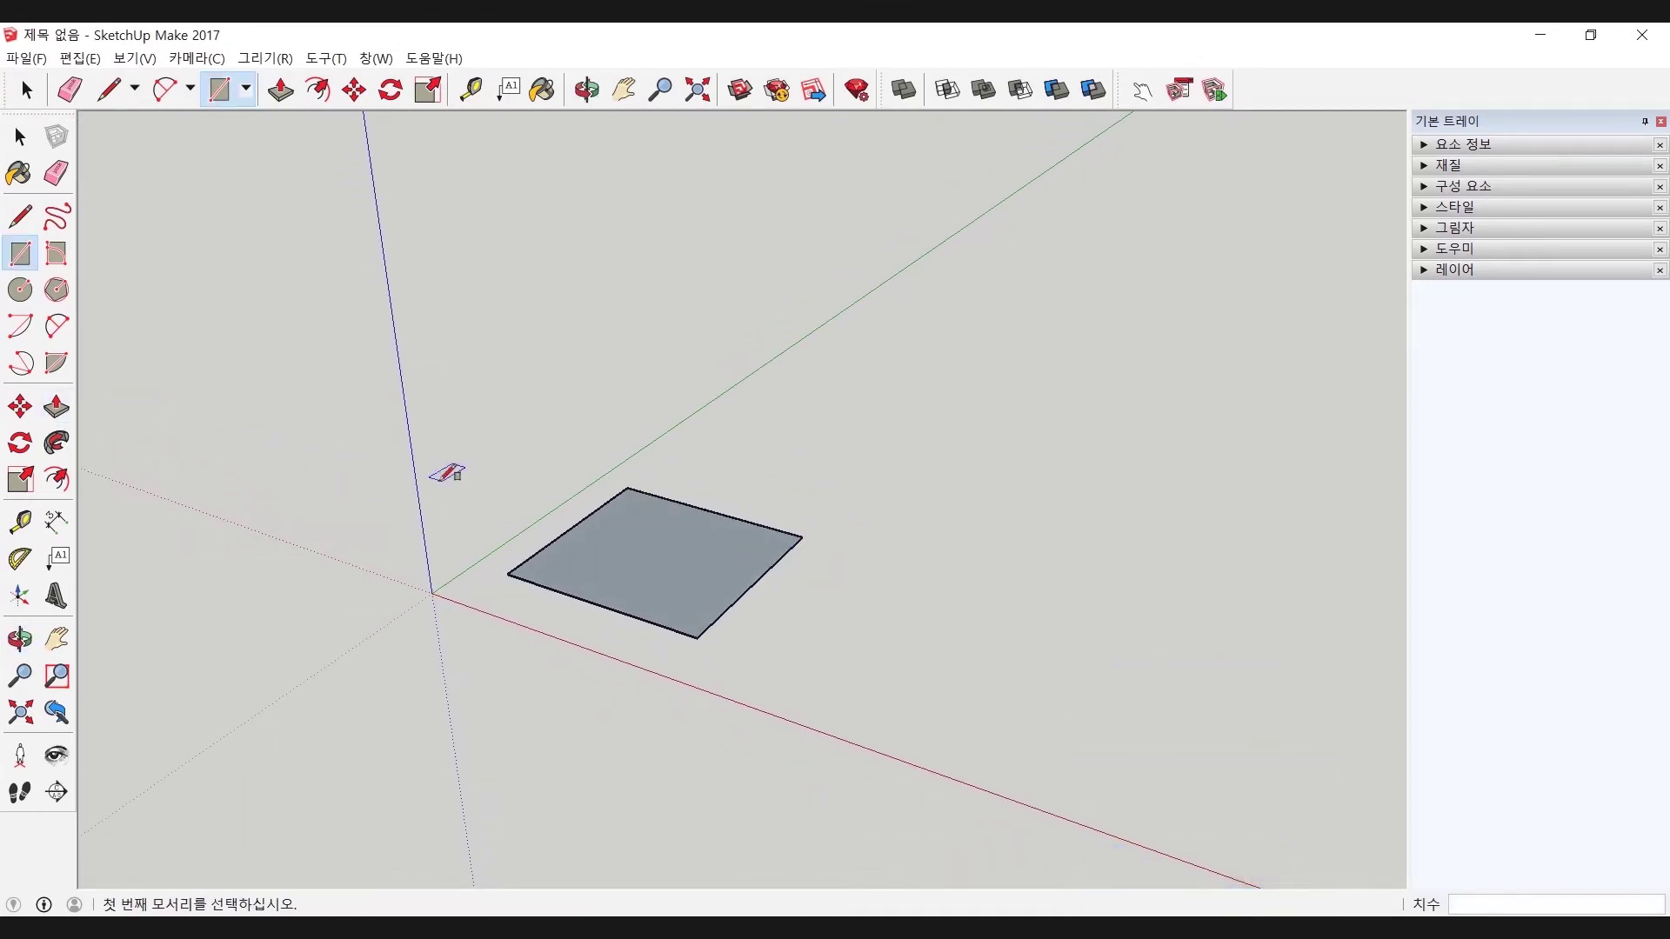
key("p")
left_click_drag(657, 576, 676, 416)
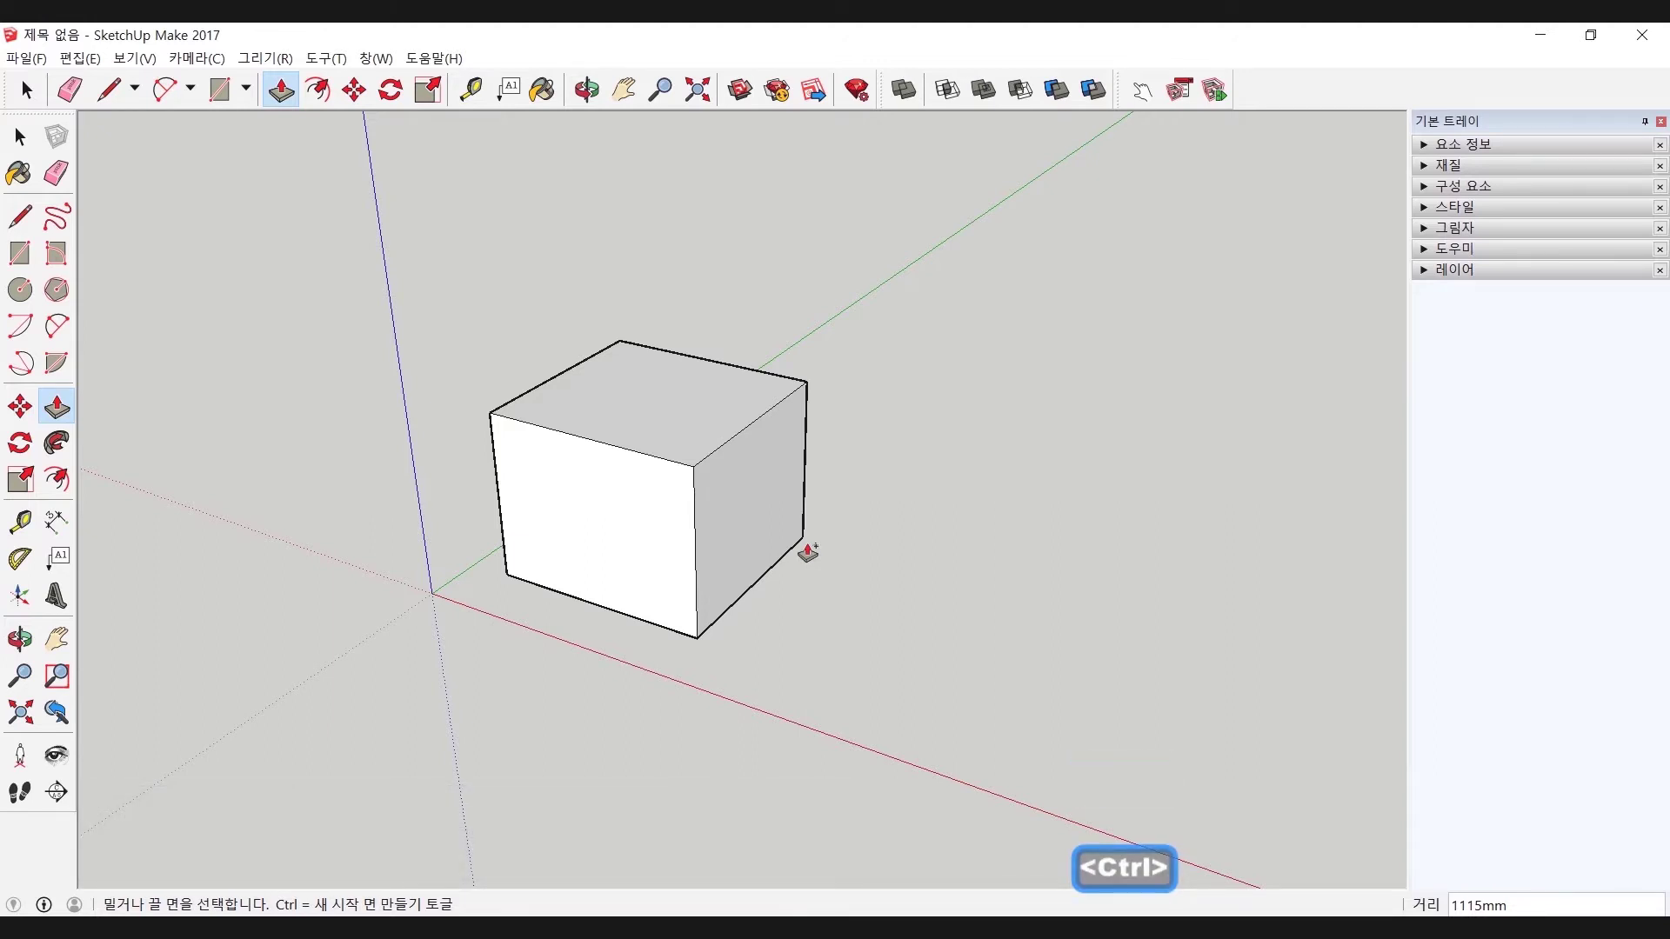
Widen the box by pulling its right side outward and stack a new layer about 447 mm high on its top face.
left_click_drag(764, 496, 833, 496)
key("ctrl")
left_click_drag(753, 398, 745, 328)
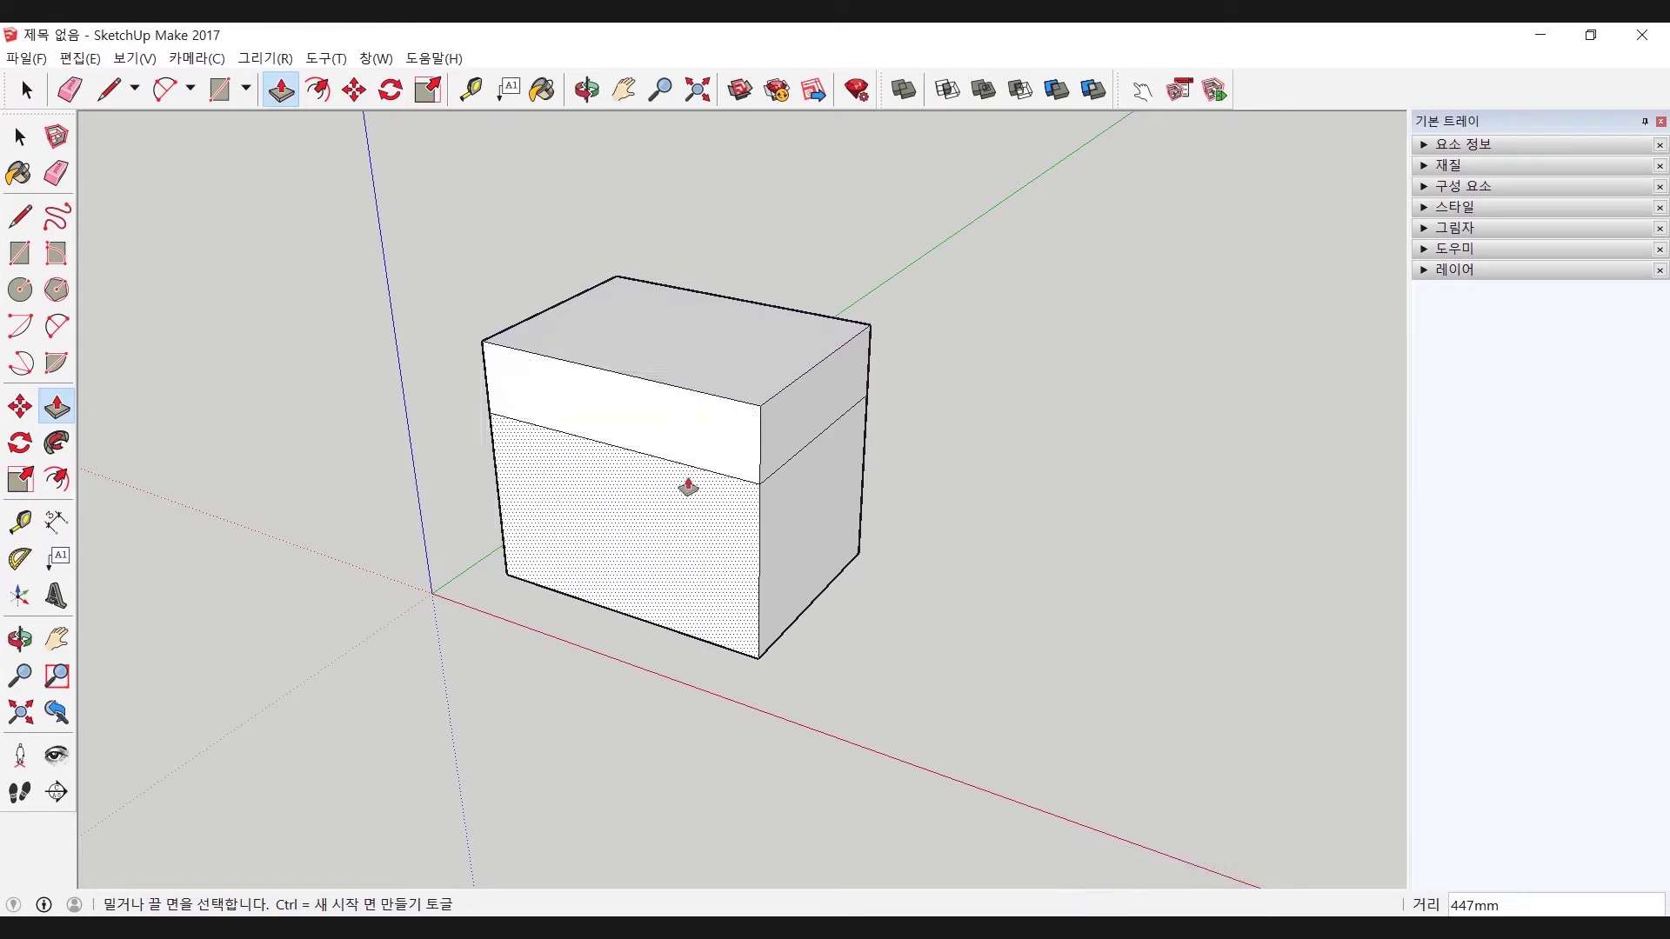
Extend the upper layer's right side by a new section about 612 mm long and push a new face from its front about 633 mm inward.
key("ctrl")
left_click_drag(812, 417, 920, 435)
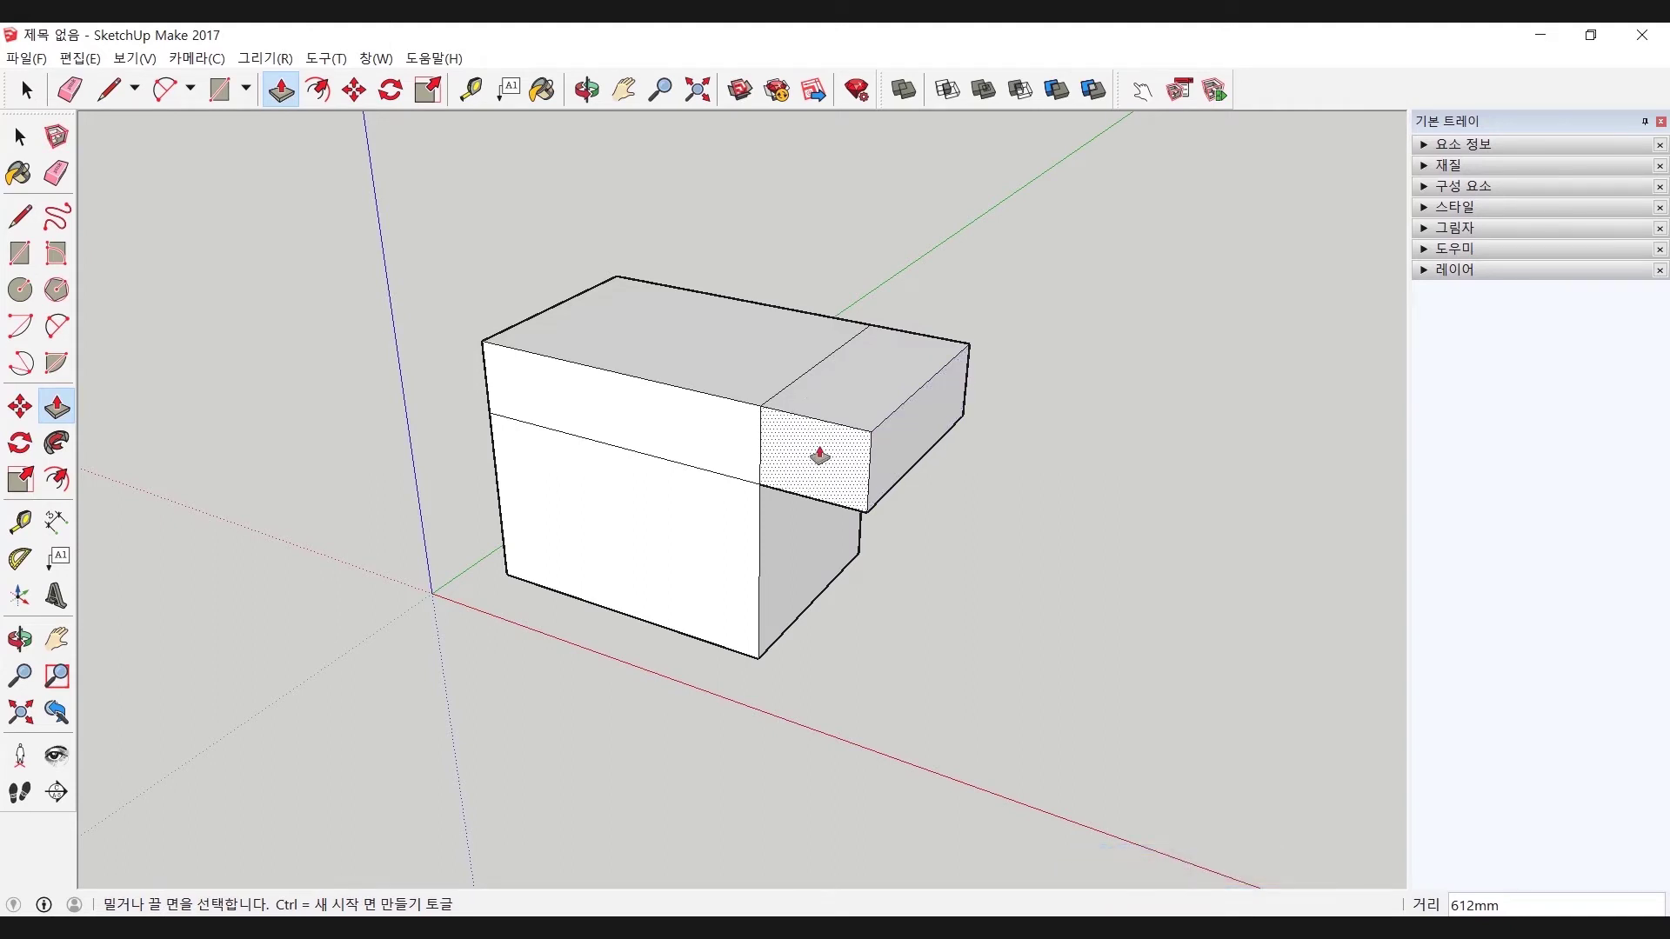
key("ctrl")
left_click(830, 487)
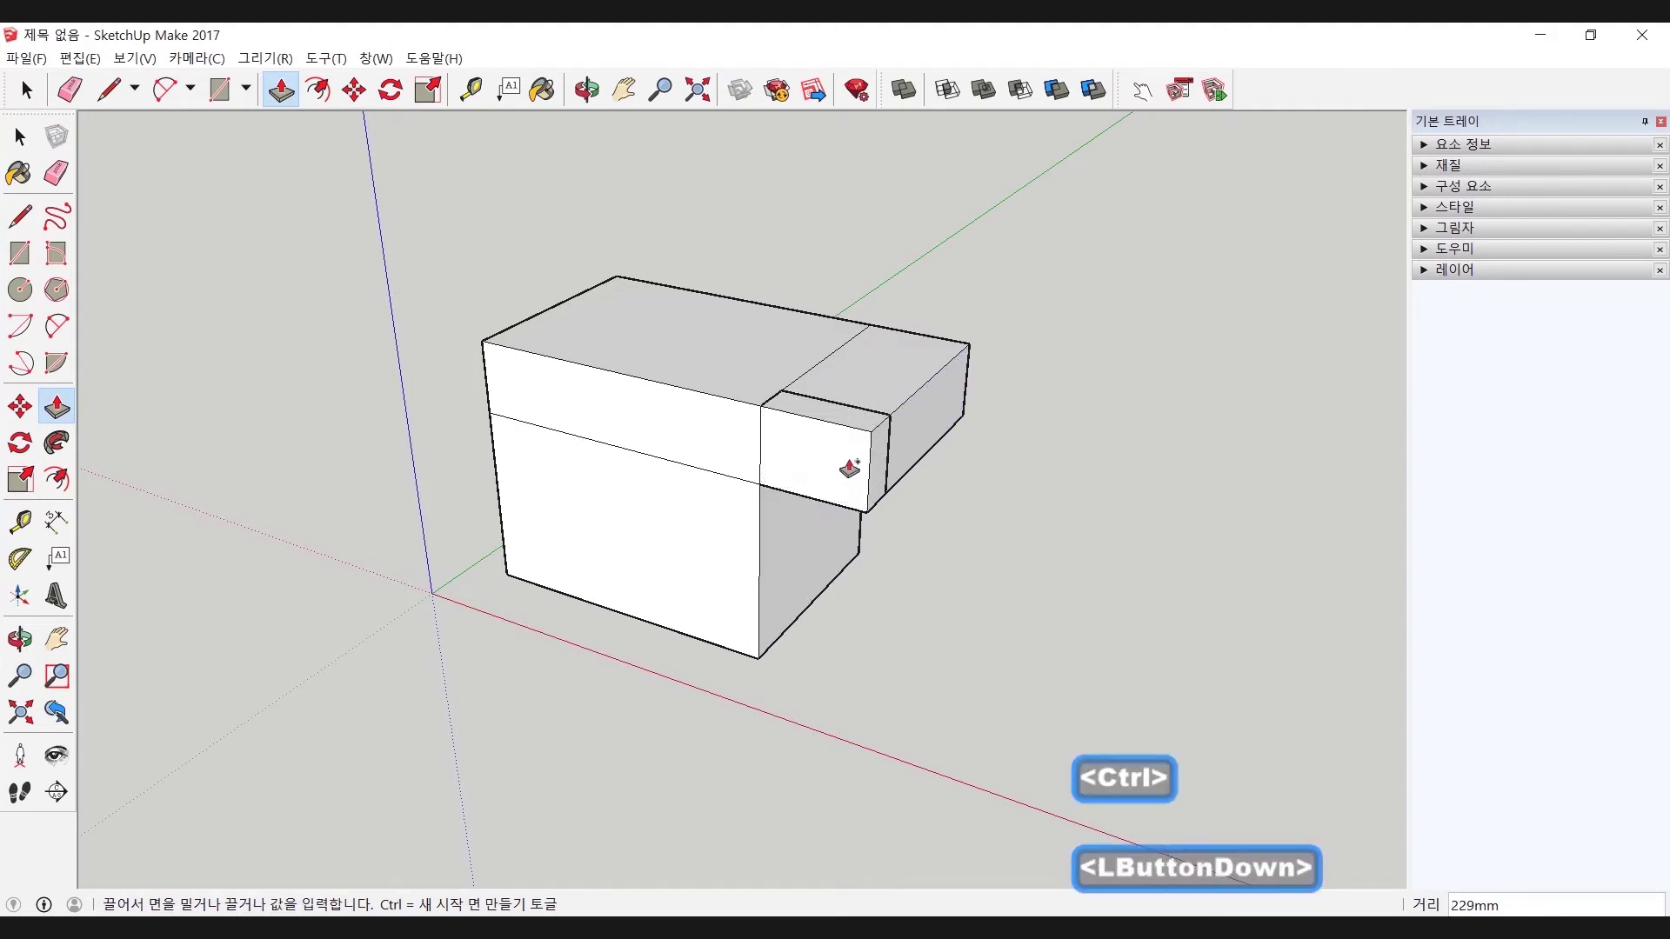
left_click_drag(877, 450, 889, 442)
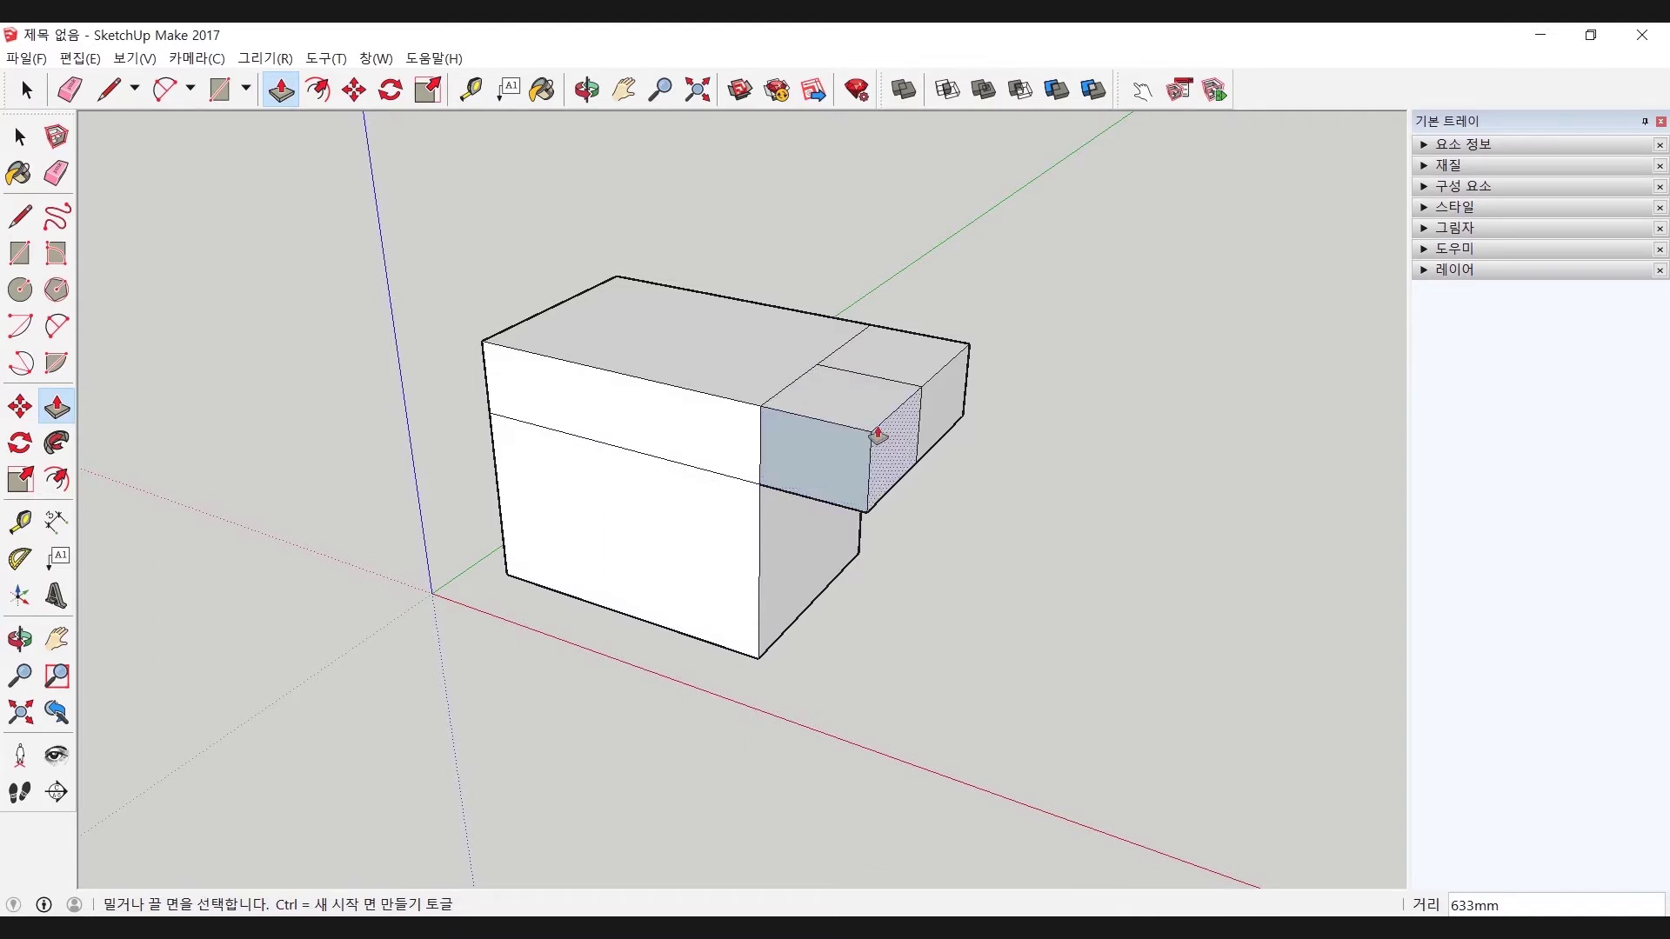
Reshape the upper layer and its projecting block with Push/Pull, lowering the top and extending the block's end by about 829 mm.
scroll(878, 435, "down", 2)
left_click(750, 382)
left_click_drag(751, 383, 746, 406)
left_click_drag(820, 461, 849, 451)
left_click_drag(910, 374, 904, 464)
left_click_drag(1017, 479, 1061, 516)
Divide the projecting block with a new face about 368 mm in from its end, and lower the end segment's top.
key("ctrl")
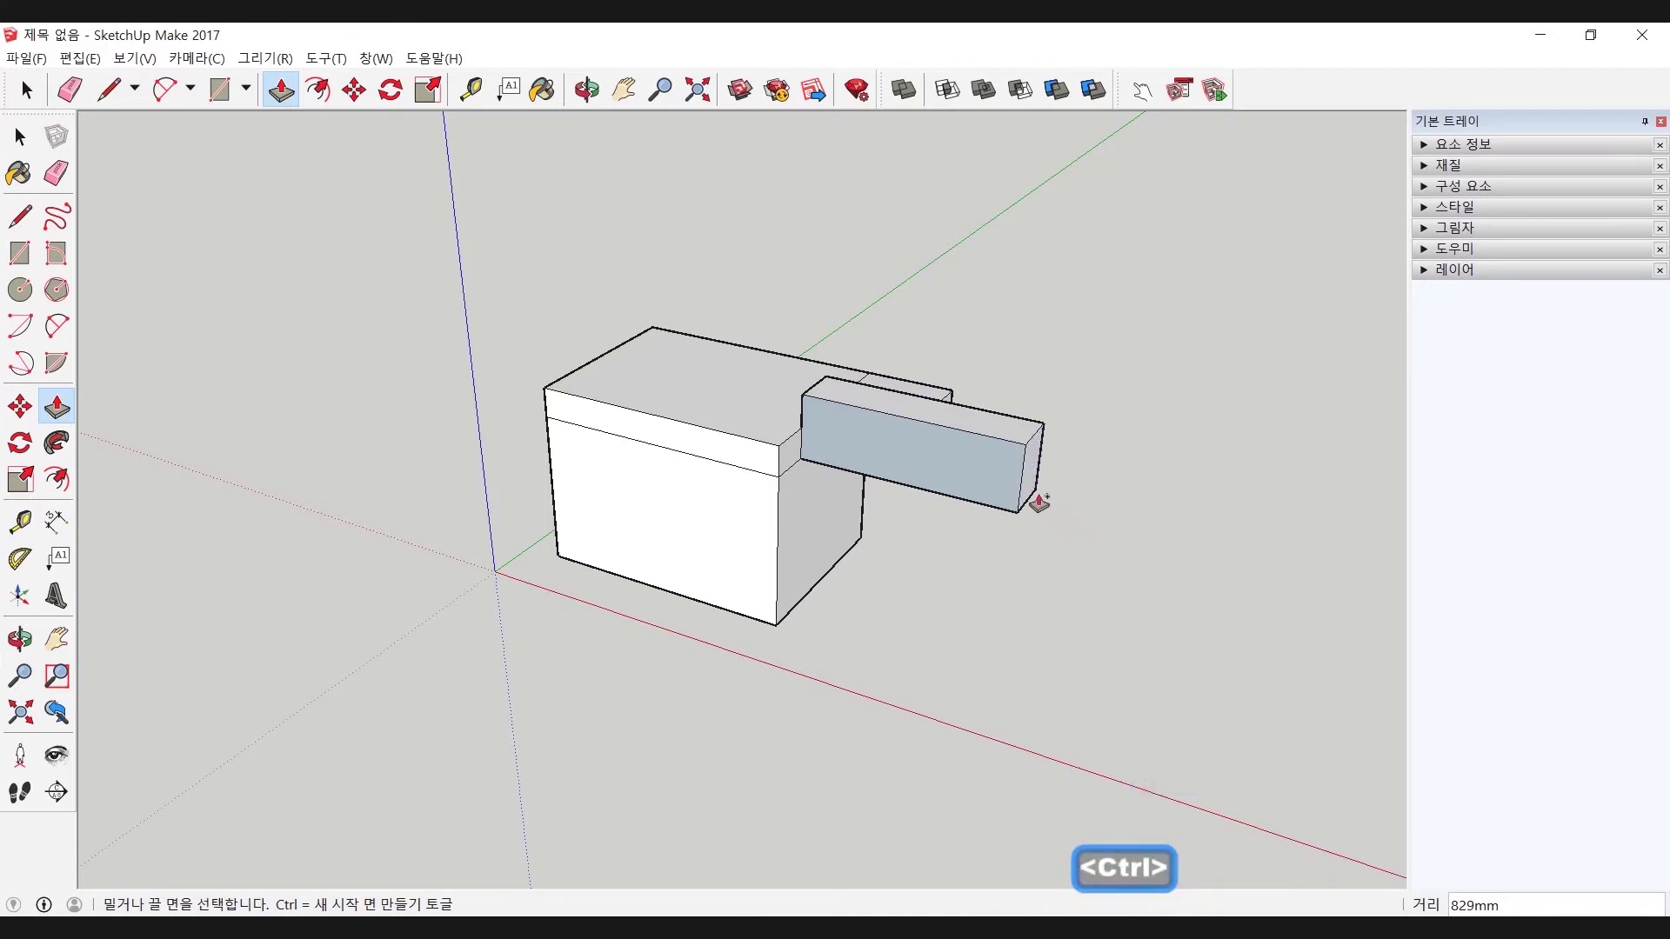
left_click_drag(1031, 496, 969, 493)
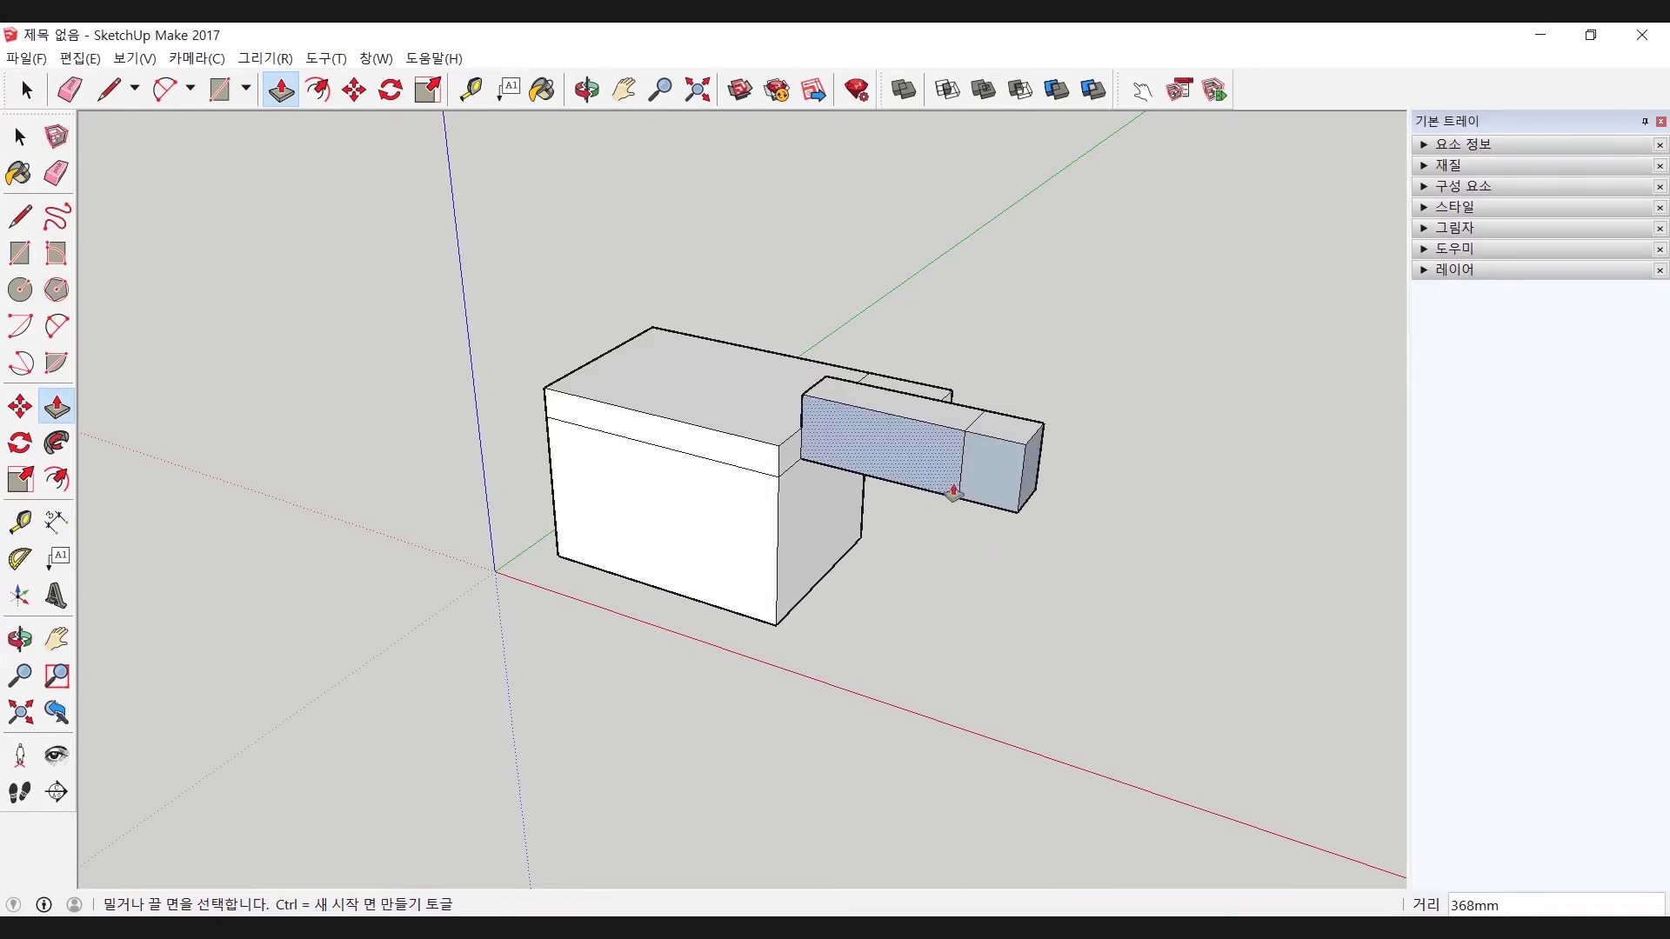
left_click_drag(1004, 446, 1004, 481)
Pull the lower body's front face outward by about 643 mm to form a new front section.
key("ctrl")
mouse_move(763, 563)
left_mouse_down()
mouse_move(794, 566)
mouse_move(758, 552)
mouse_move(714, 590)
left_mouse_up()
key("ctrl+z")
key("ctrl")
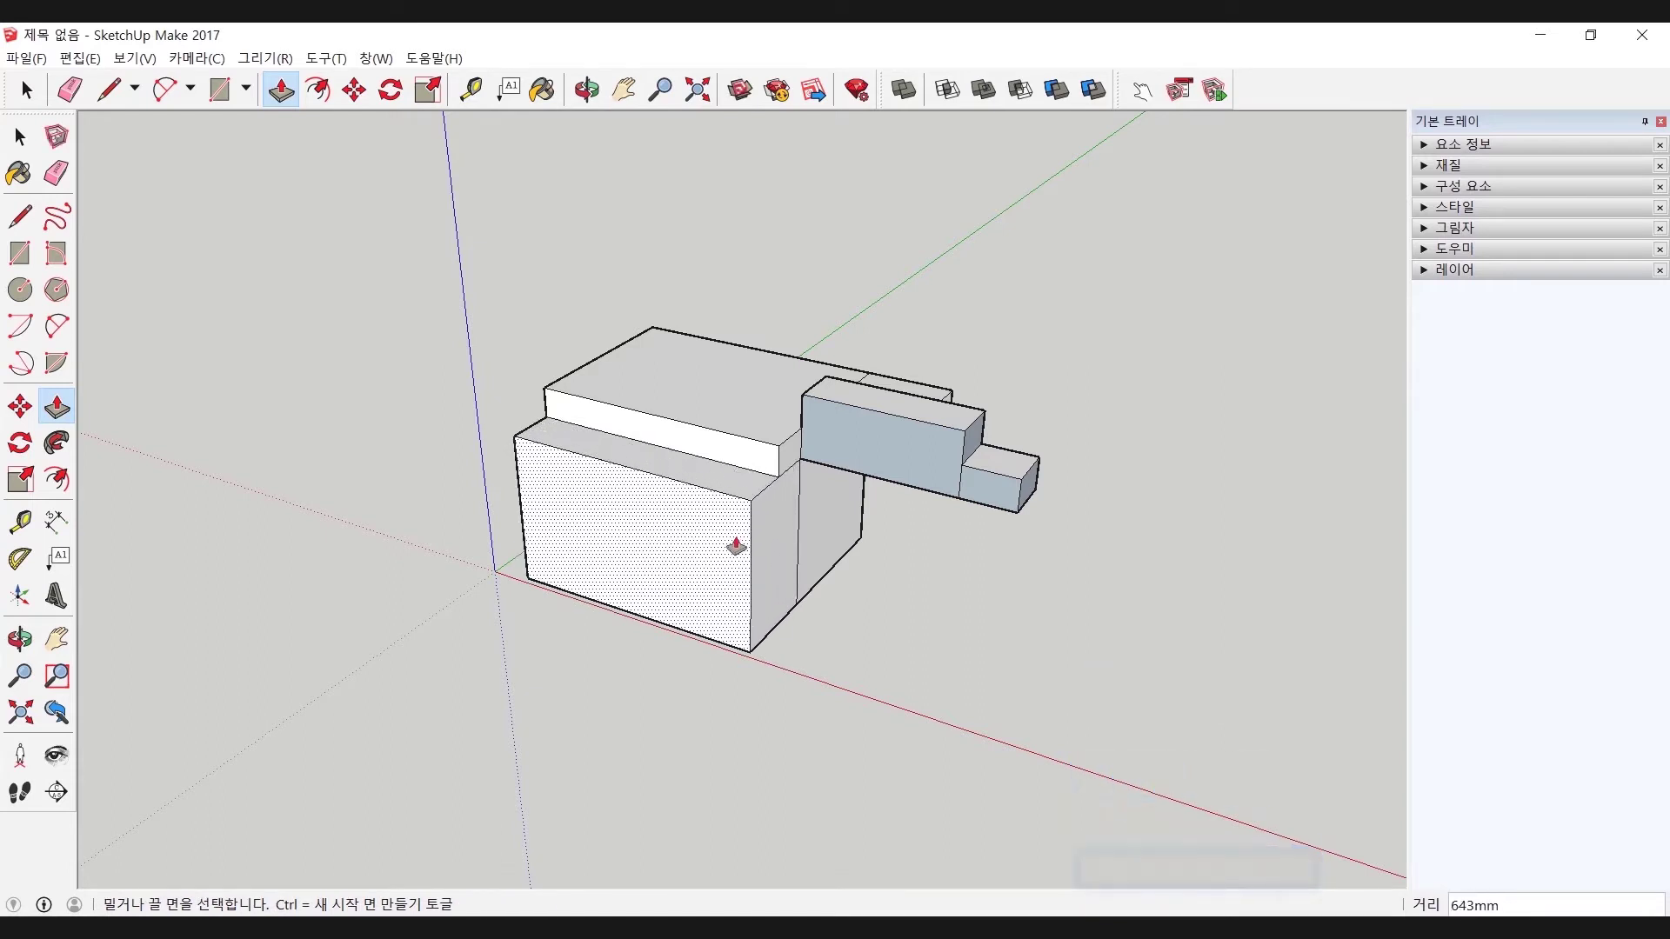
Push a new face down about 335 mm from the top of the front section to divide it horizontally.
left_click(752, 488)
key("ctrl")
left_click_drag(752, 489, 727, 559)
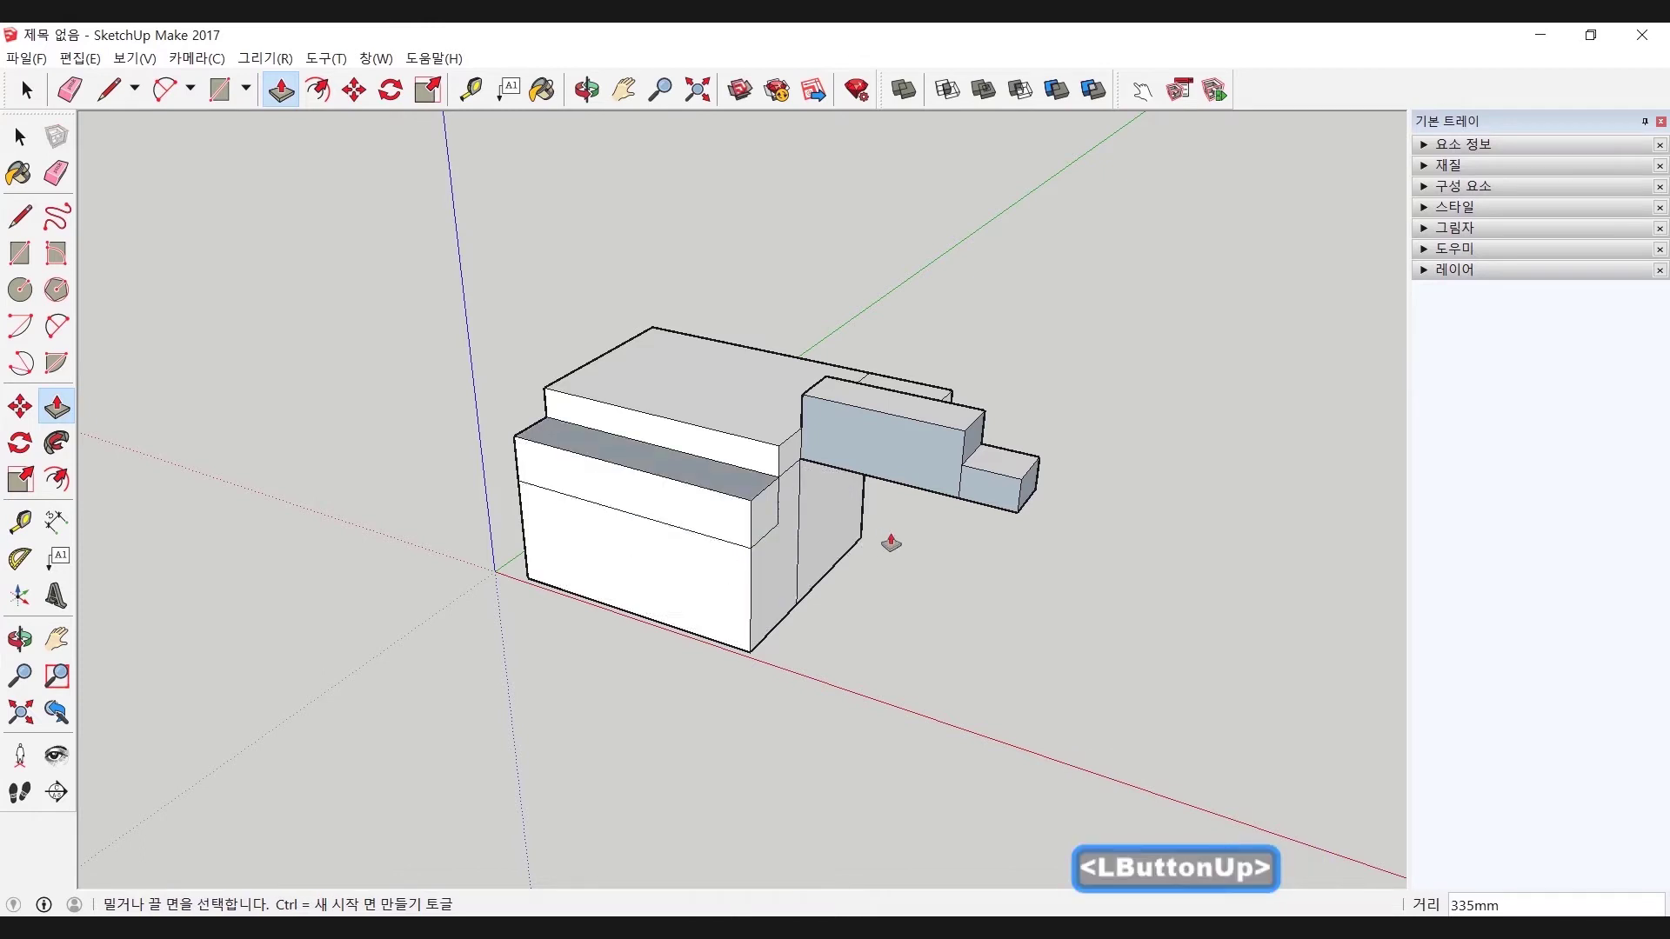
Push the right side of the front section's lower part inward by about 534 mm.
scroll(890, 542, "down", 1)
middle_click_drag(938, 552, 782, 510)
left_click(787, 591)
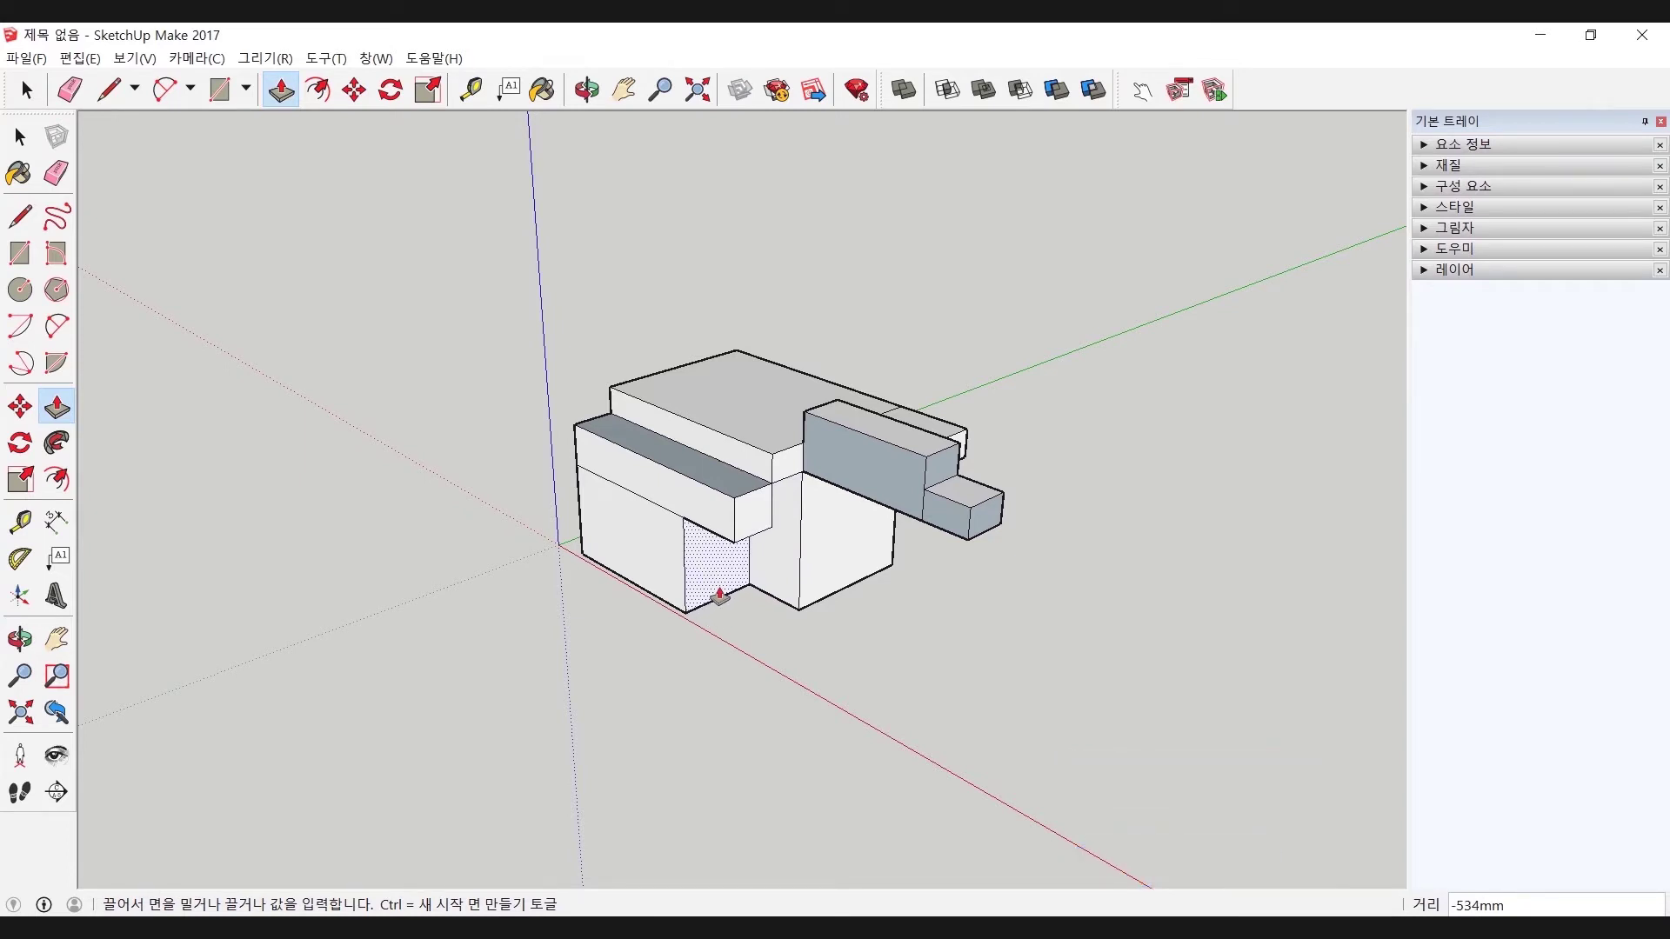
left_click(719, 596)
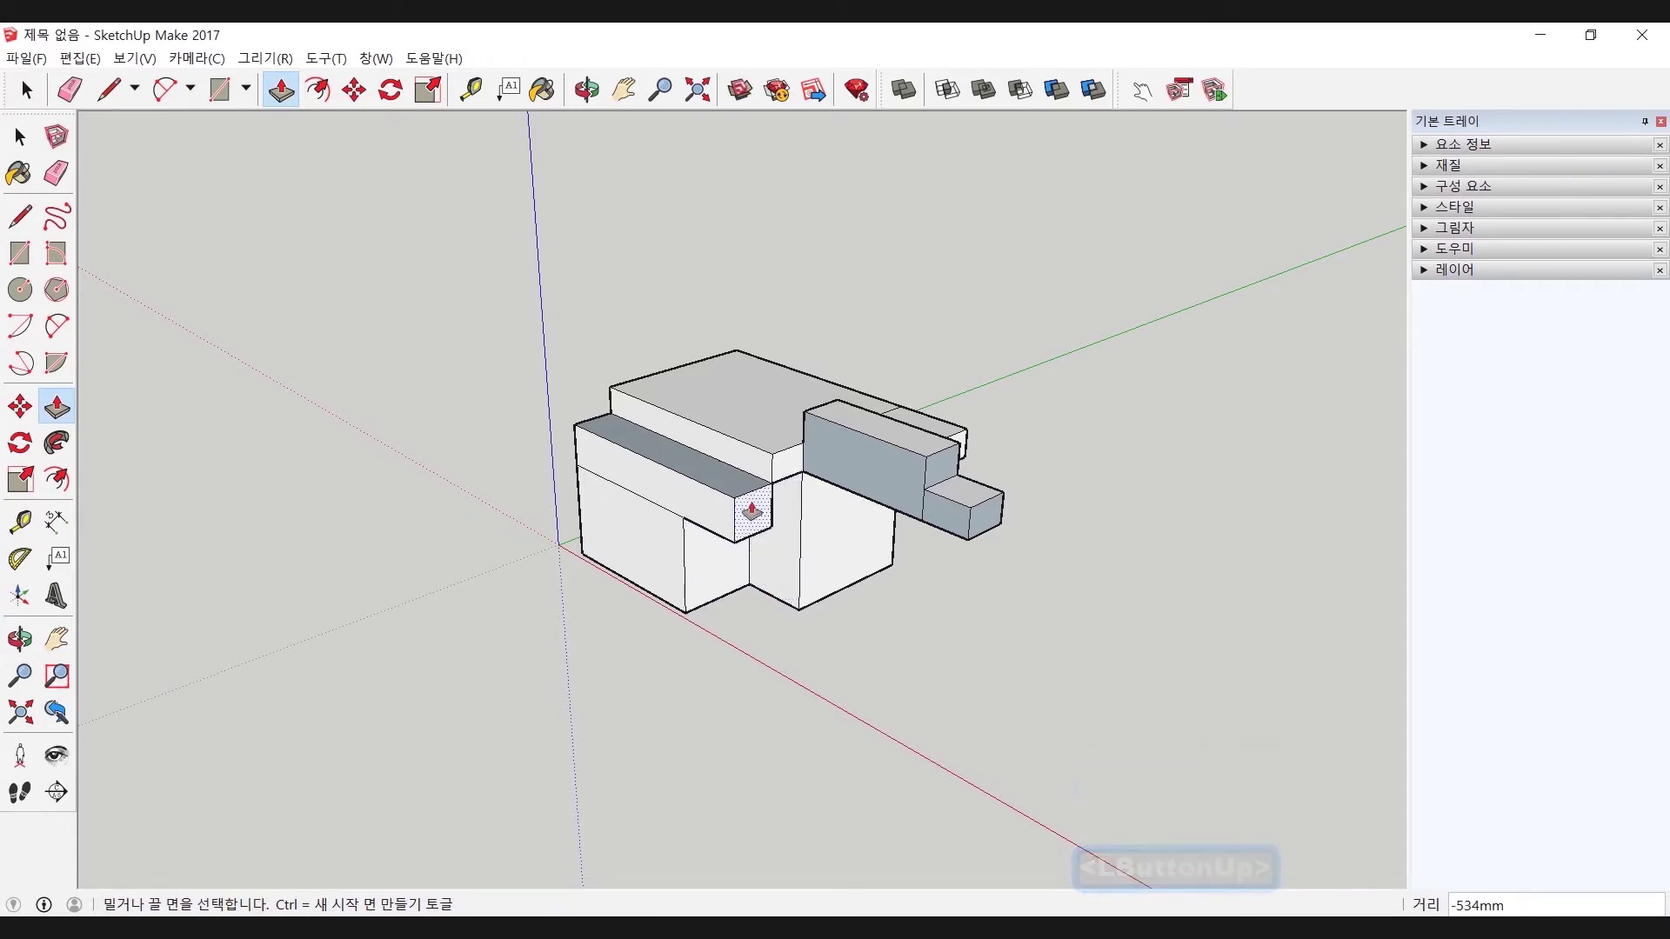
Divide the front section's upper part about 937 mm from its right end, and push that end inward about 534 mm.
left_click_drag(753, 519, 654, 502)
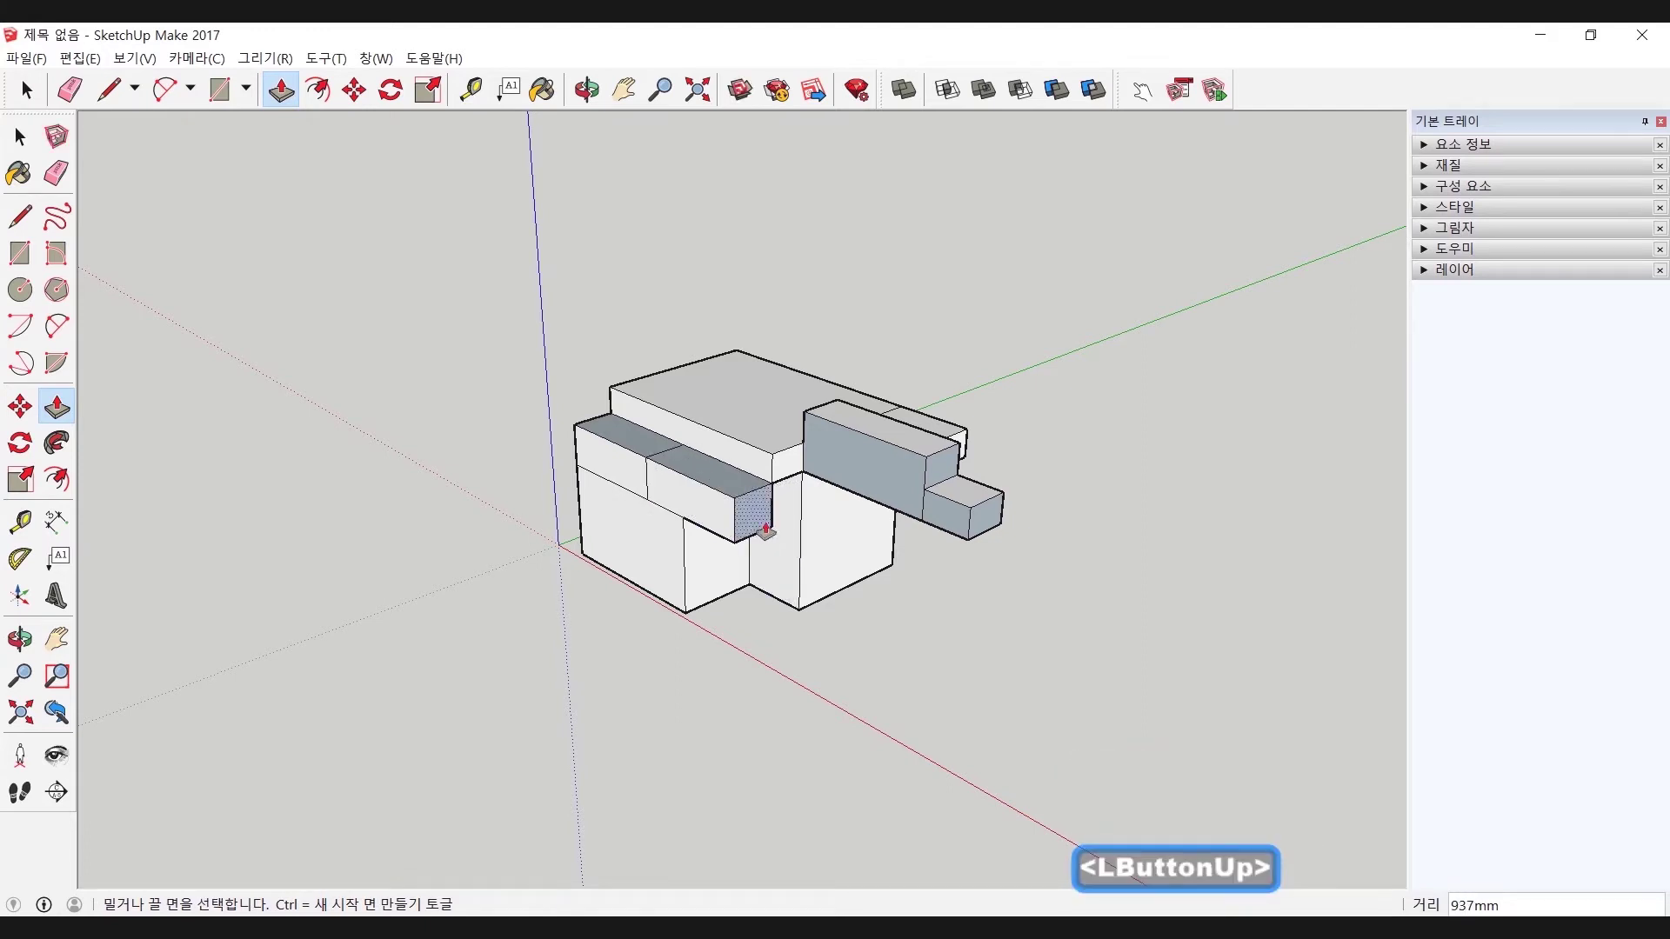
left_click_drag(757, 527, 721, 533)
scroll(783, 533, "up", 2)
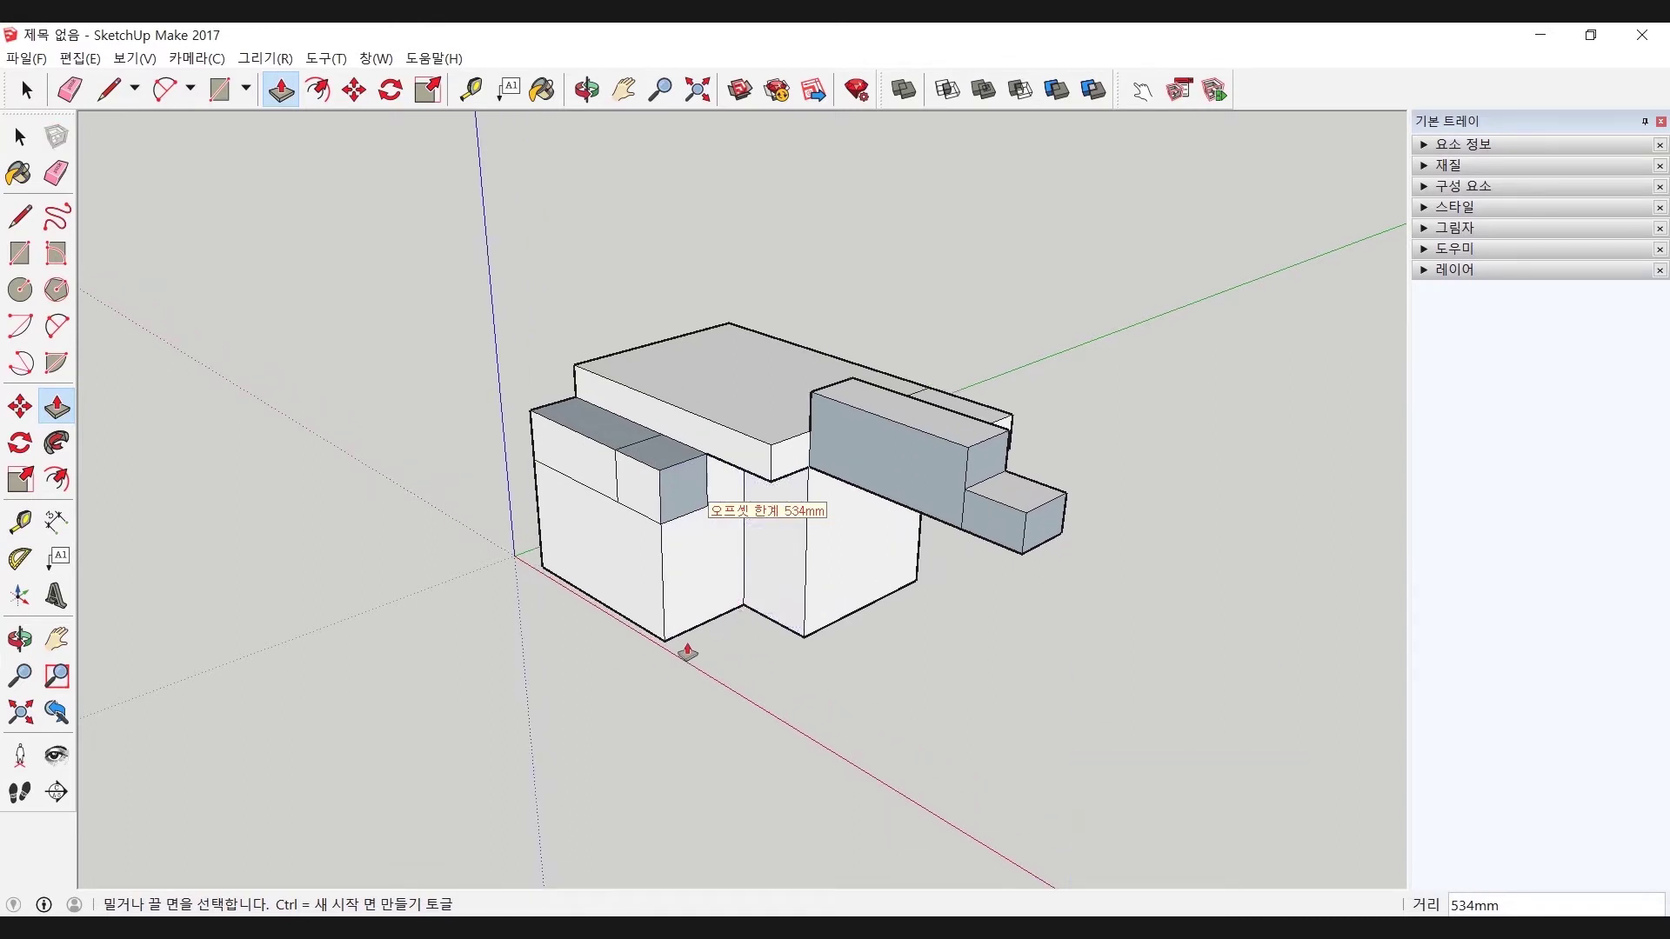
Pull the lower body's right side outward by about 178 mm and raise the upper layer's top face.
left_click(843, 574)
left_click_drag(862, 589, 860, 585)
middle_click_drag(957, 559, 1039, 548)
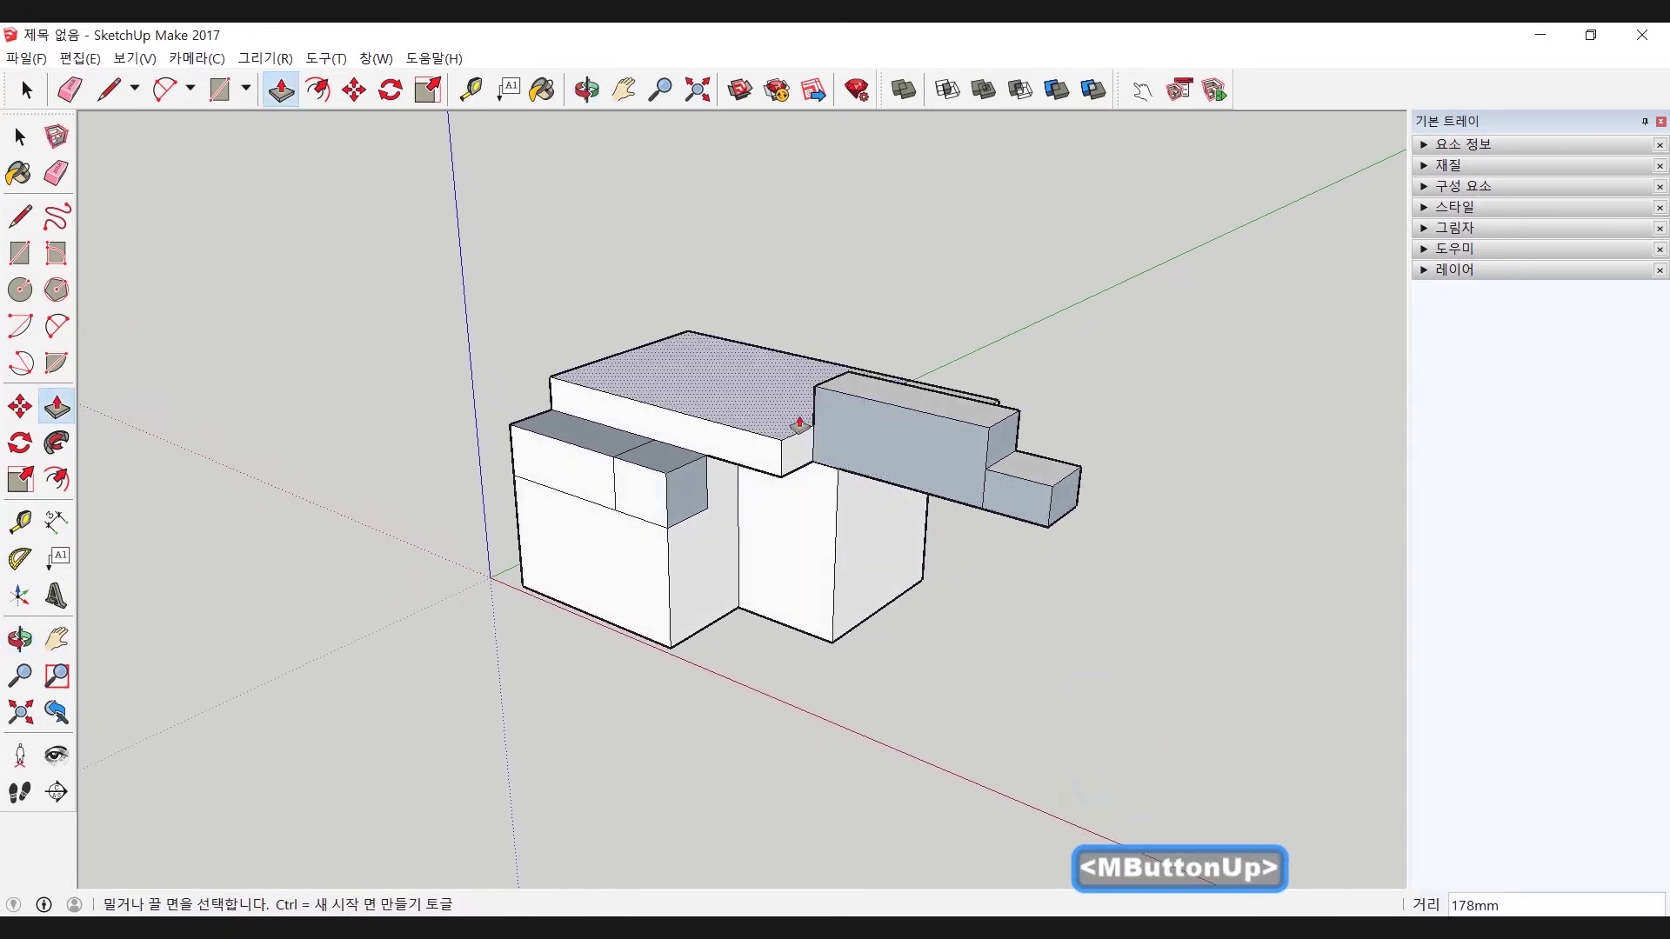
left_click_drag(774, 407, 756, 329)
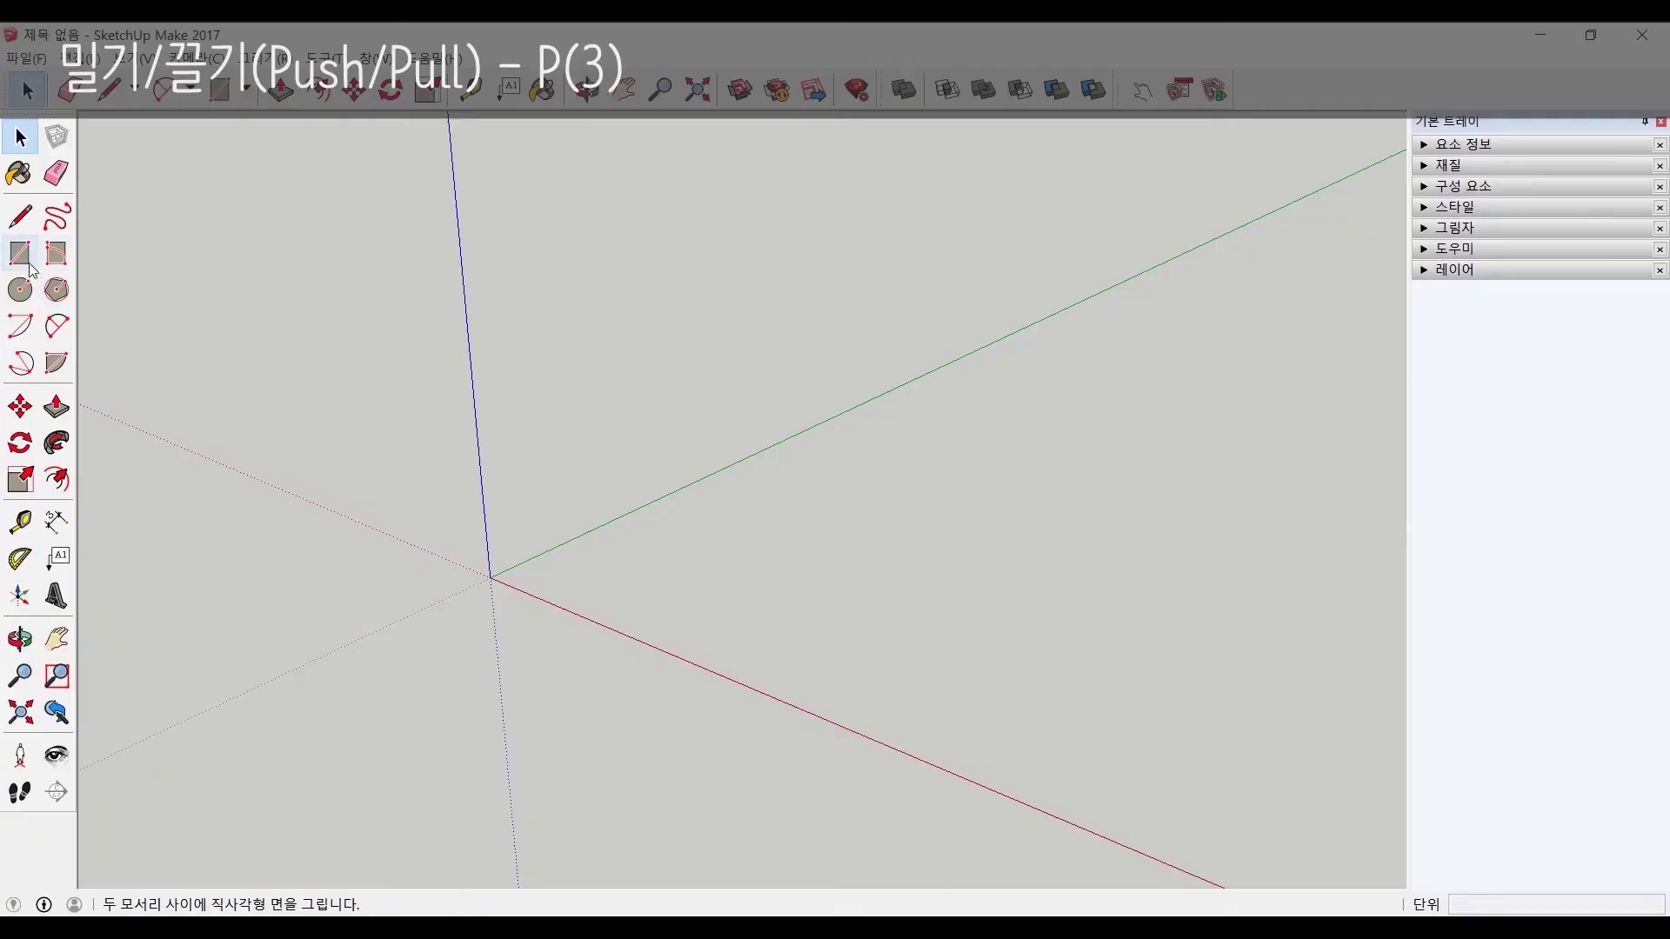
Draw a rectangle of about 1853 by 1281 mm on the ground and pull it up about 353 mm.
left_click(22, 260)
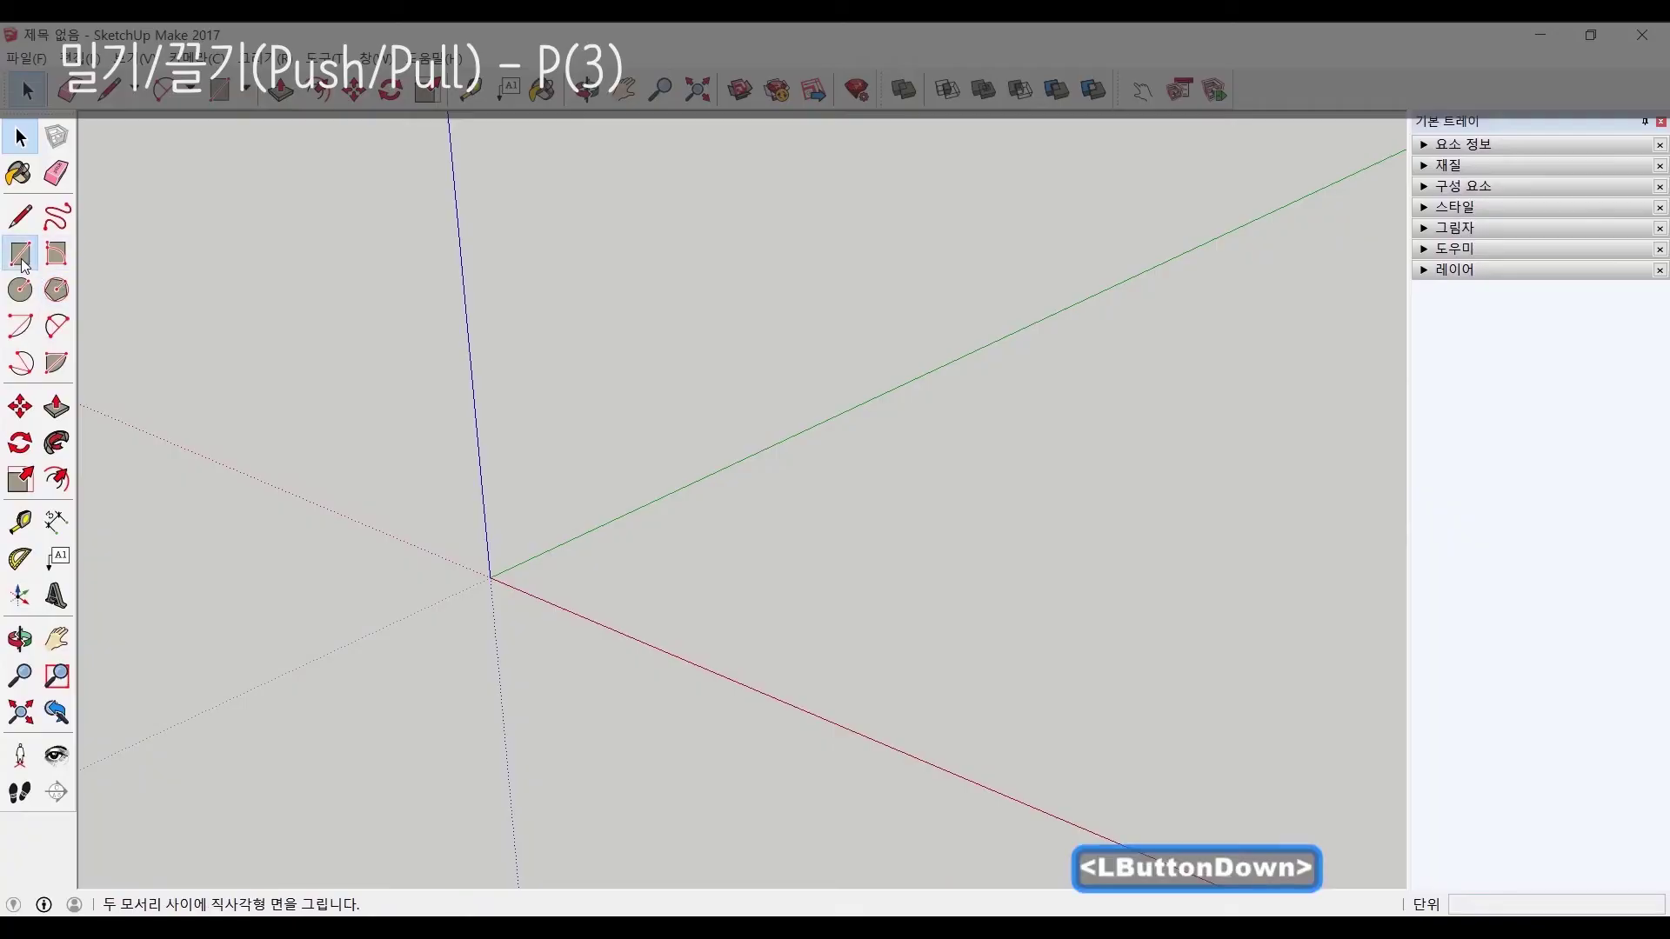
left_click(564, 563)
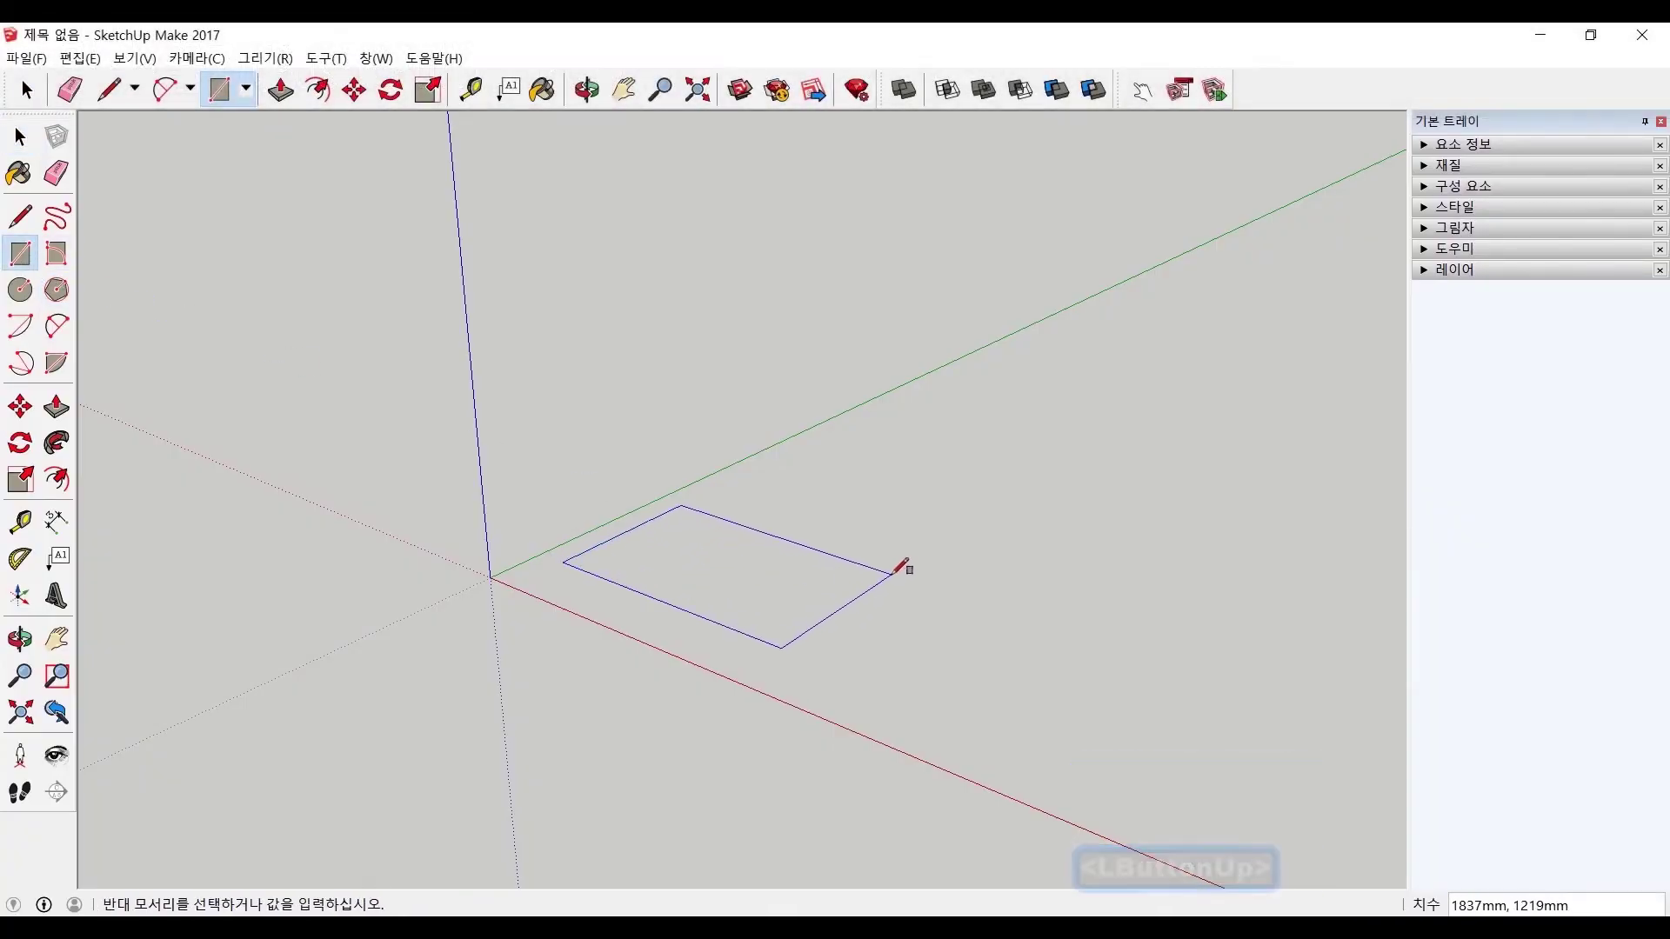
left_click(883, 576)
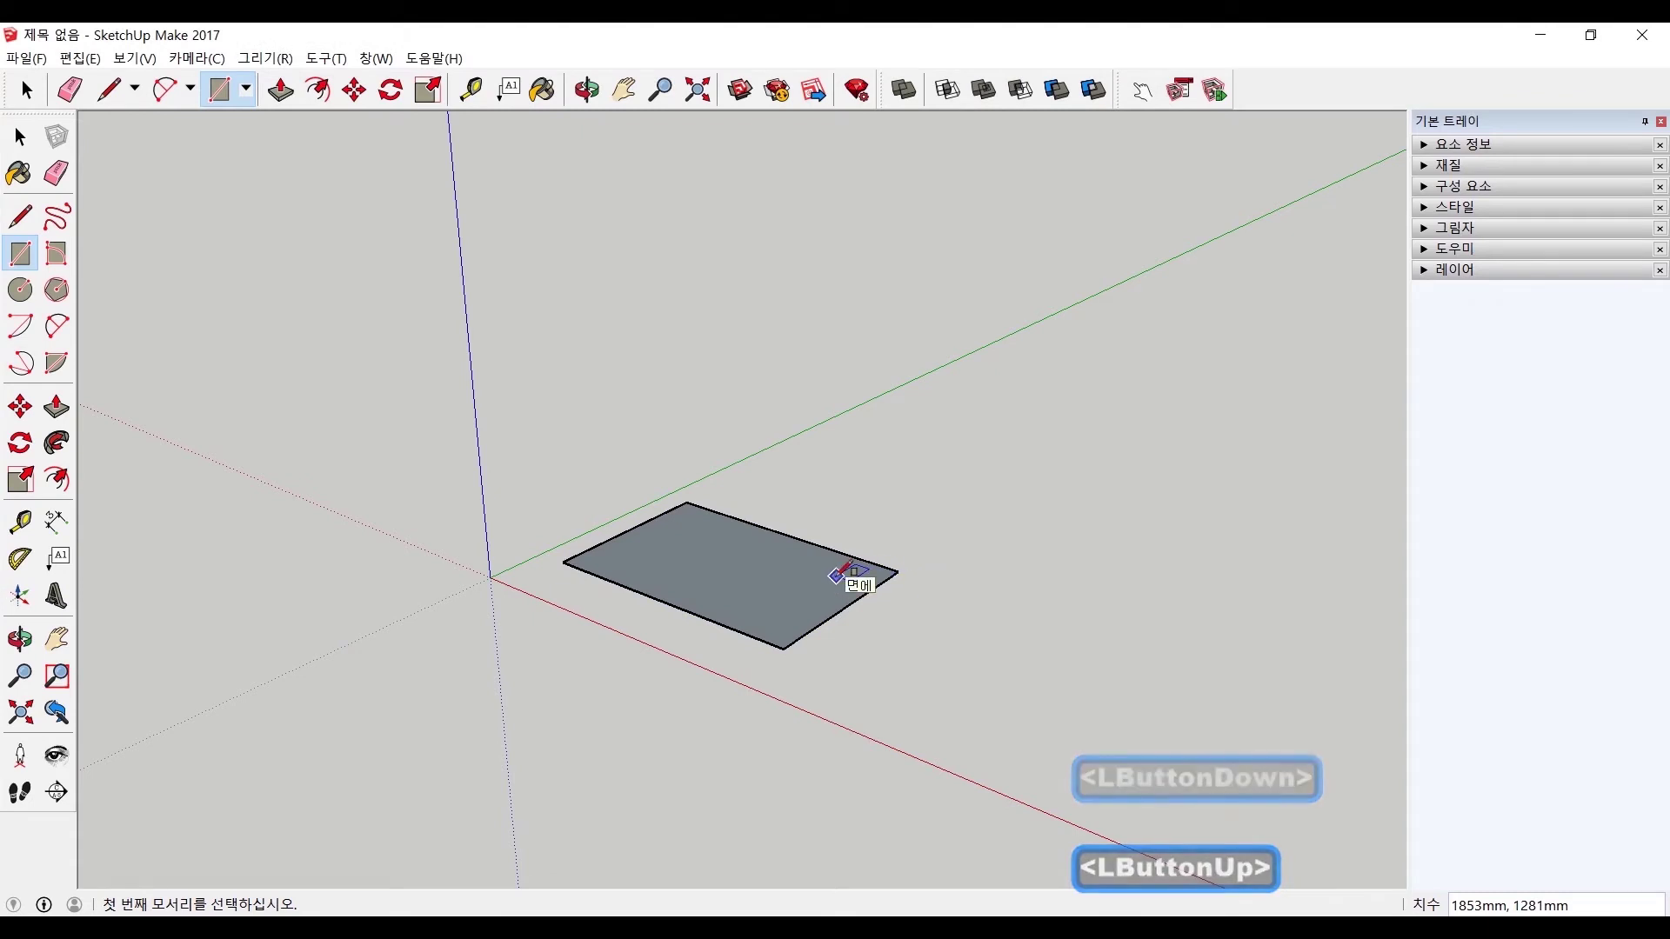
key("p")
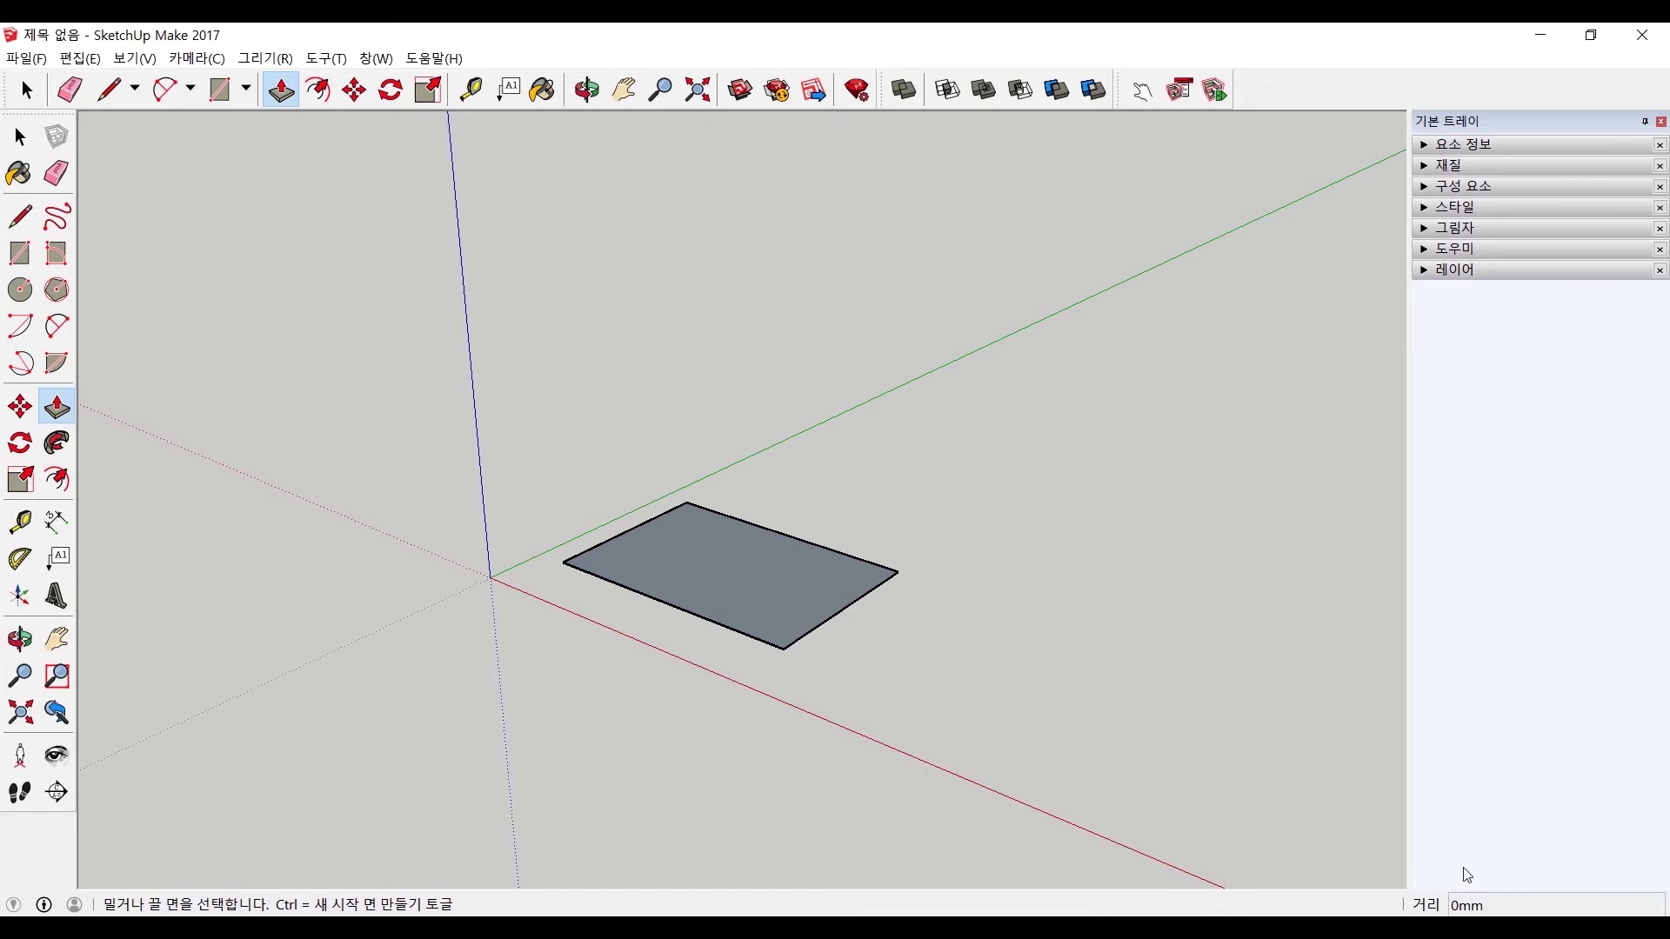
left_click_drag(805, 612, 822, 563)
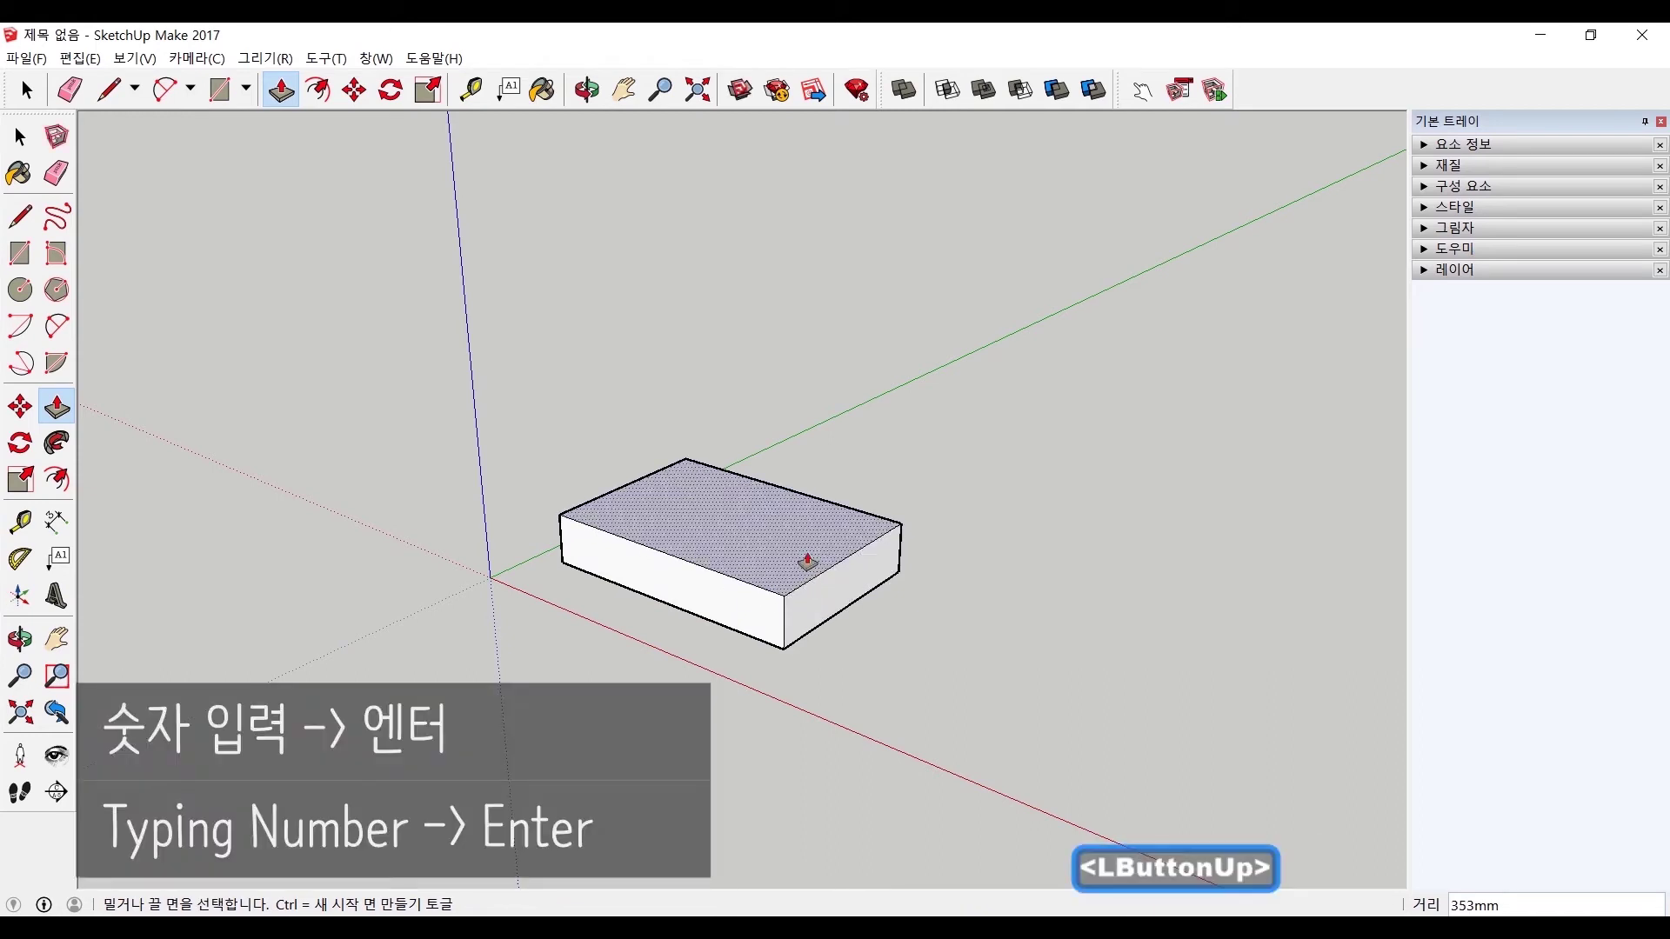
Raise the top face of the box by exactly 300 mm.
left_click(806, 561)
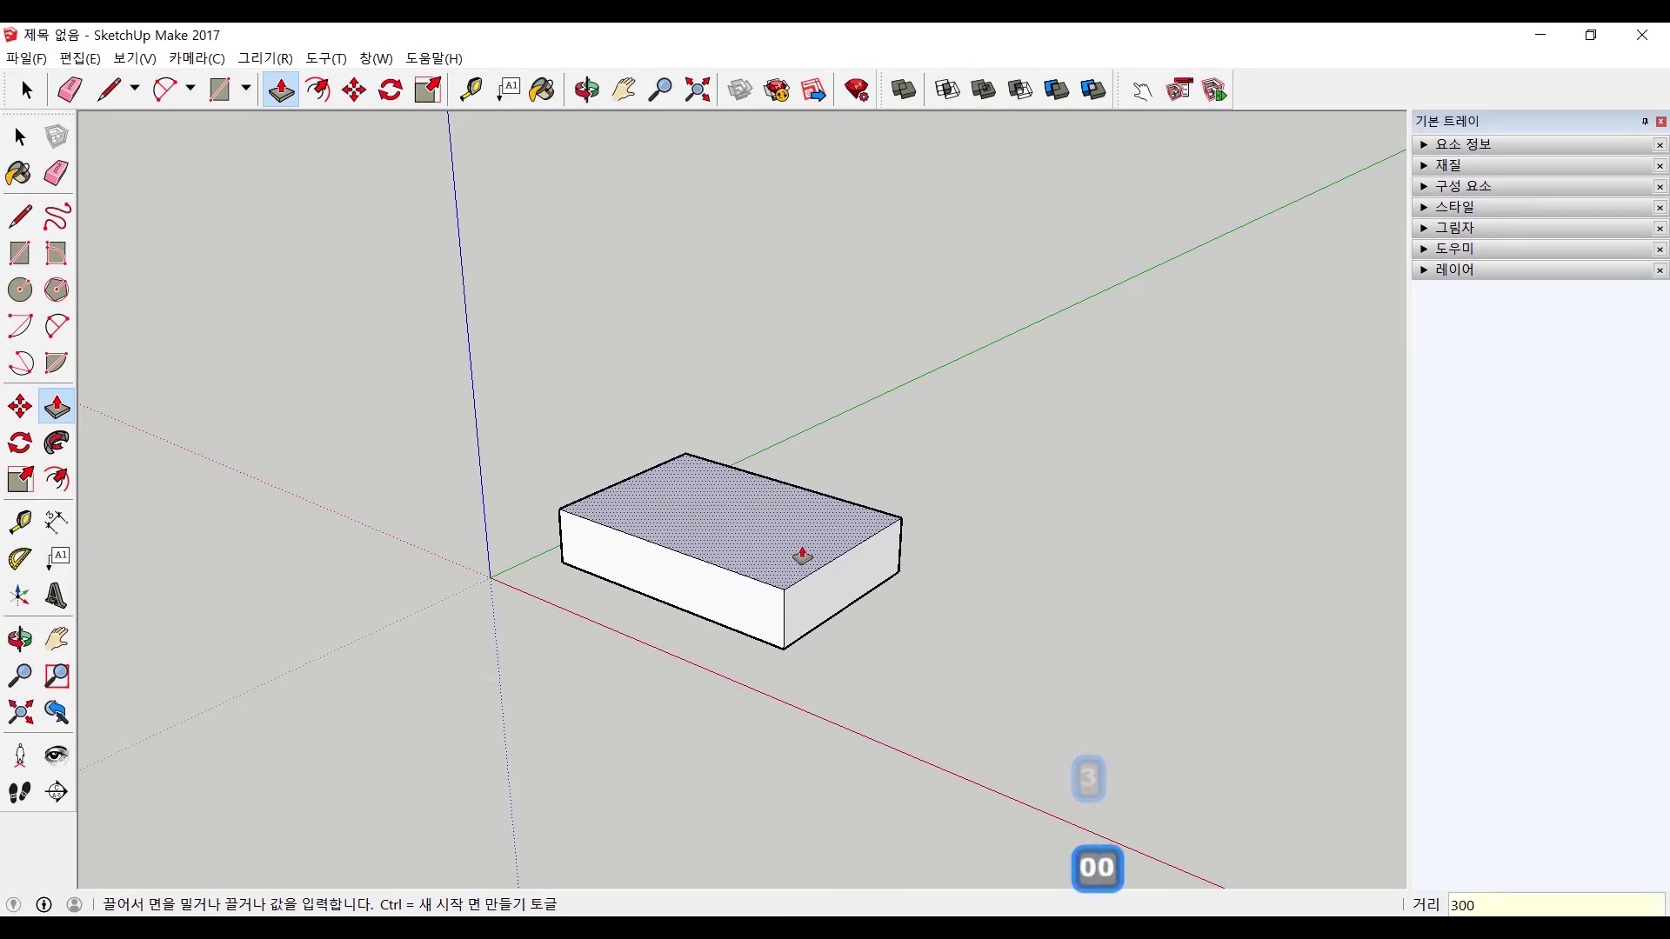
key("Return")
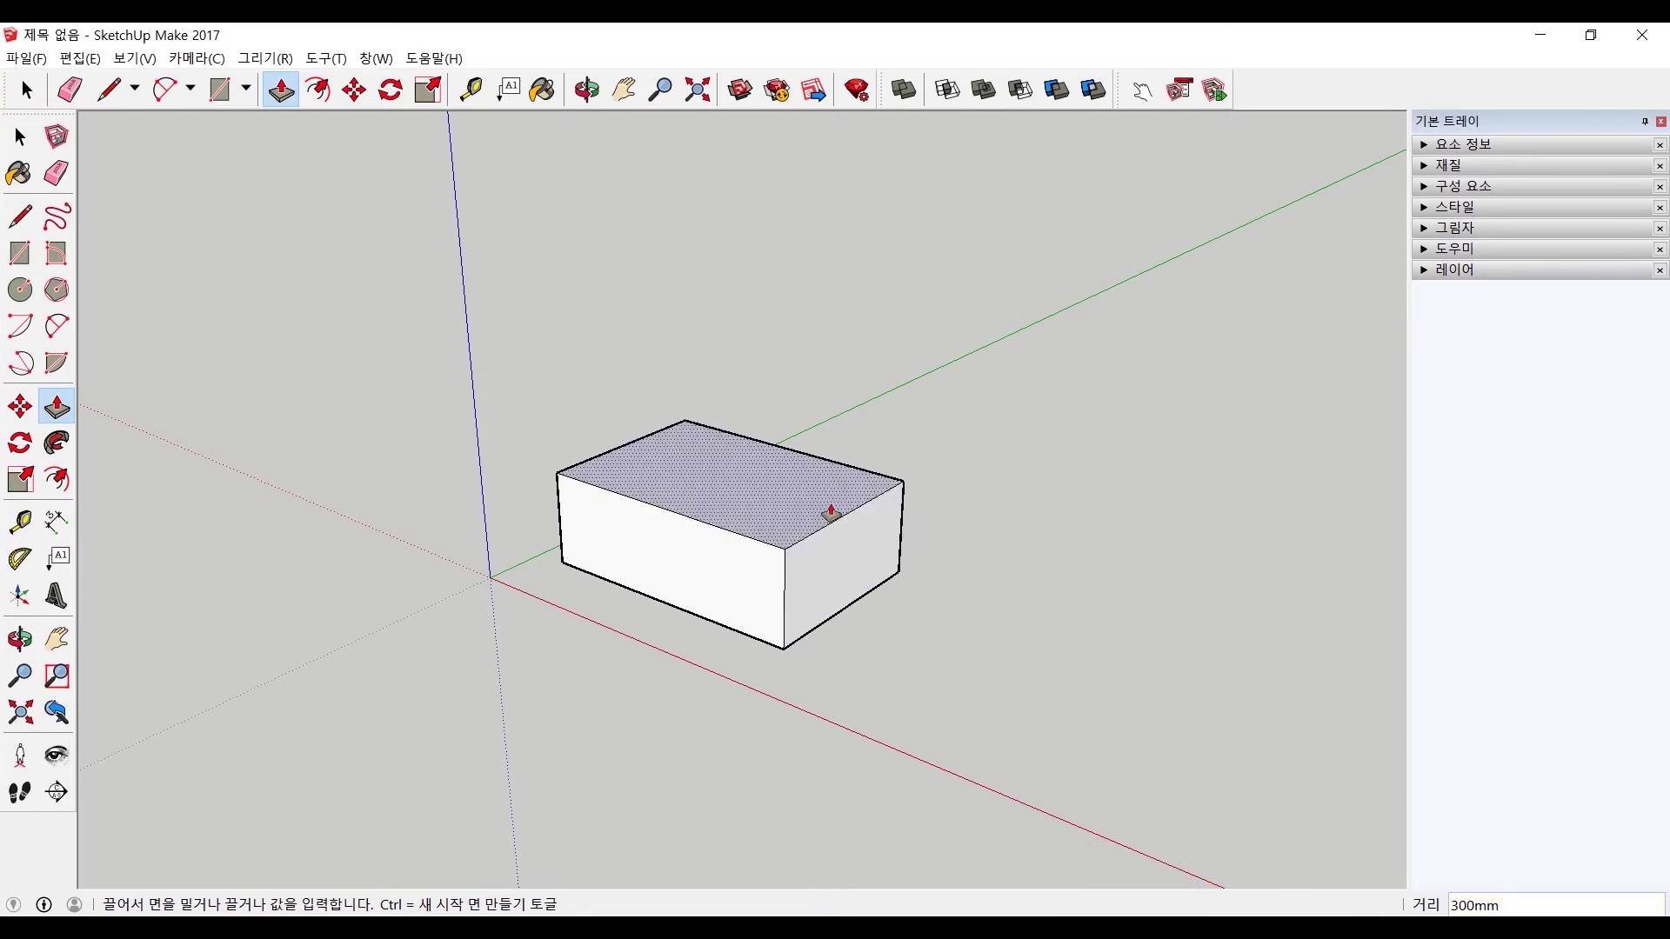
Pull the box's top face up 500 mm as a new layer, keeping the original edges.
left_click_drag(830, 513, 817, 484)
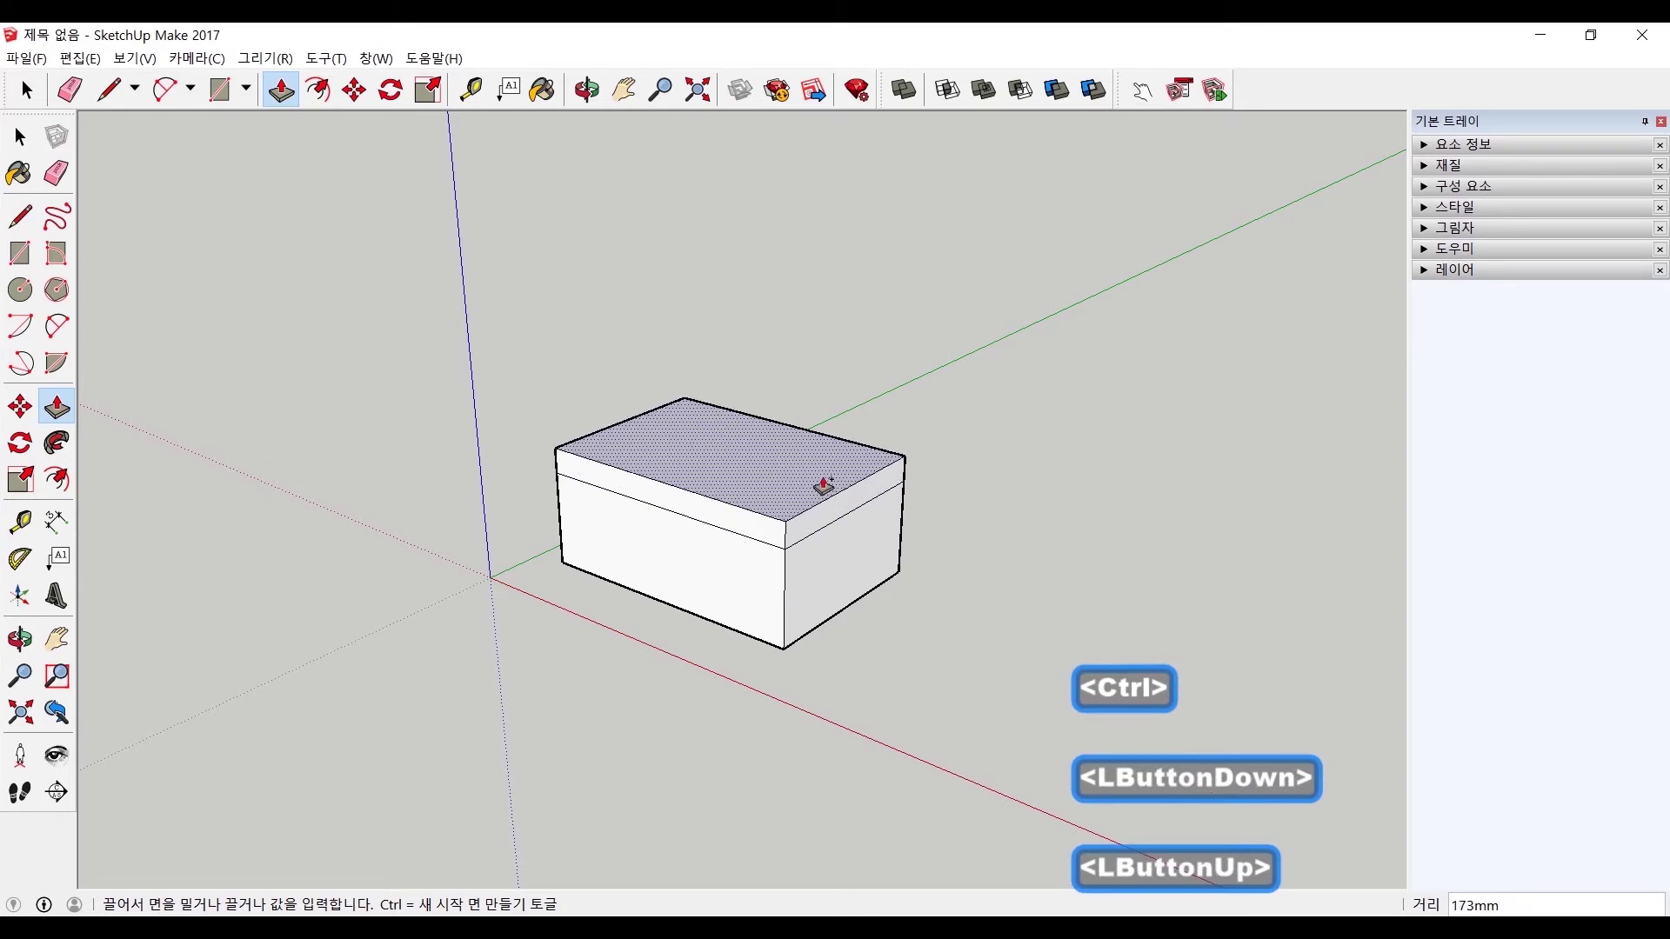
type("500")
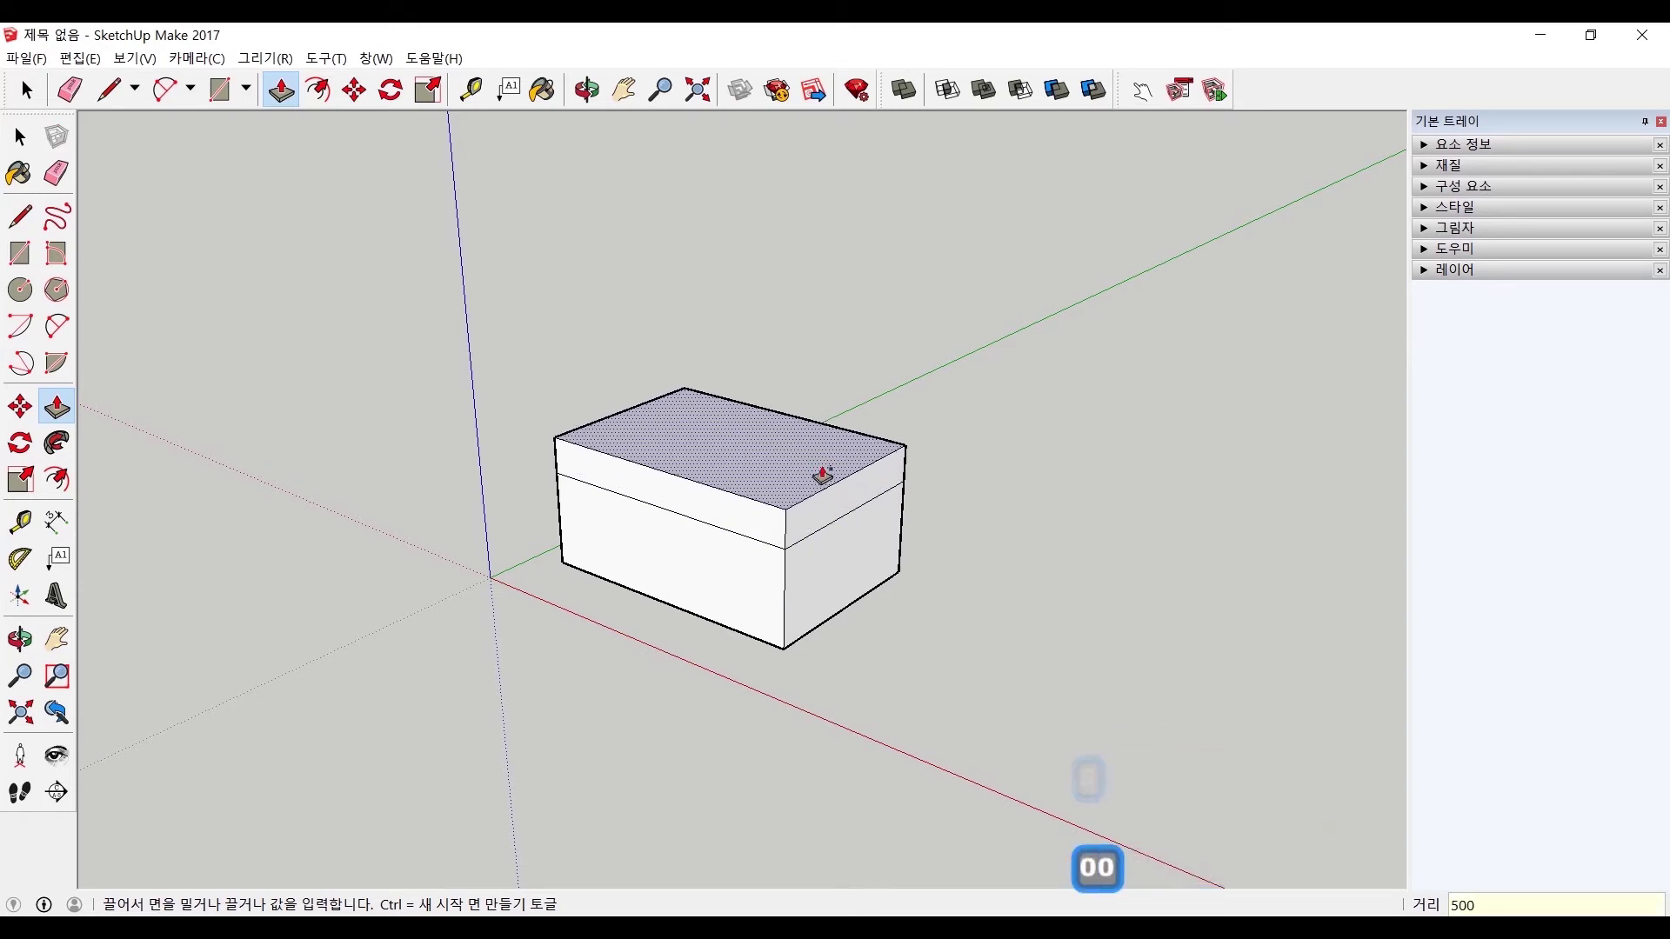
key("Return")
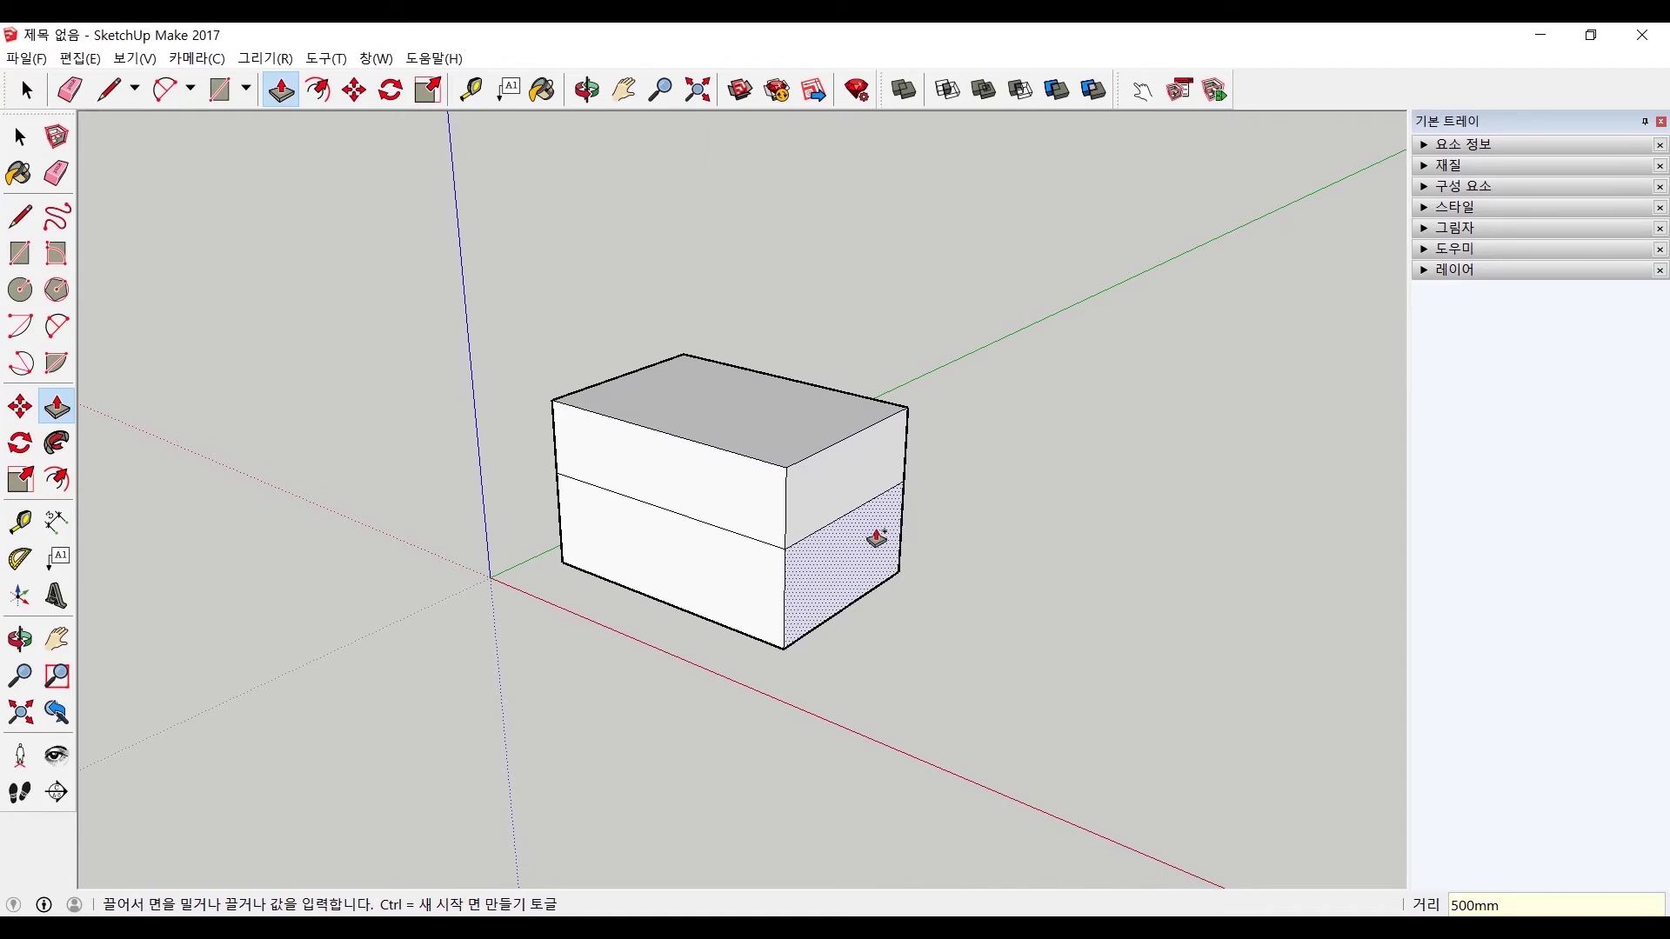
Pull the lower body's right side outward by 500 mm as a new section.
left_click(862, 592)
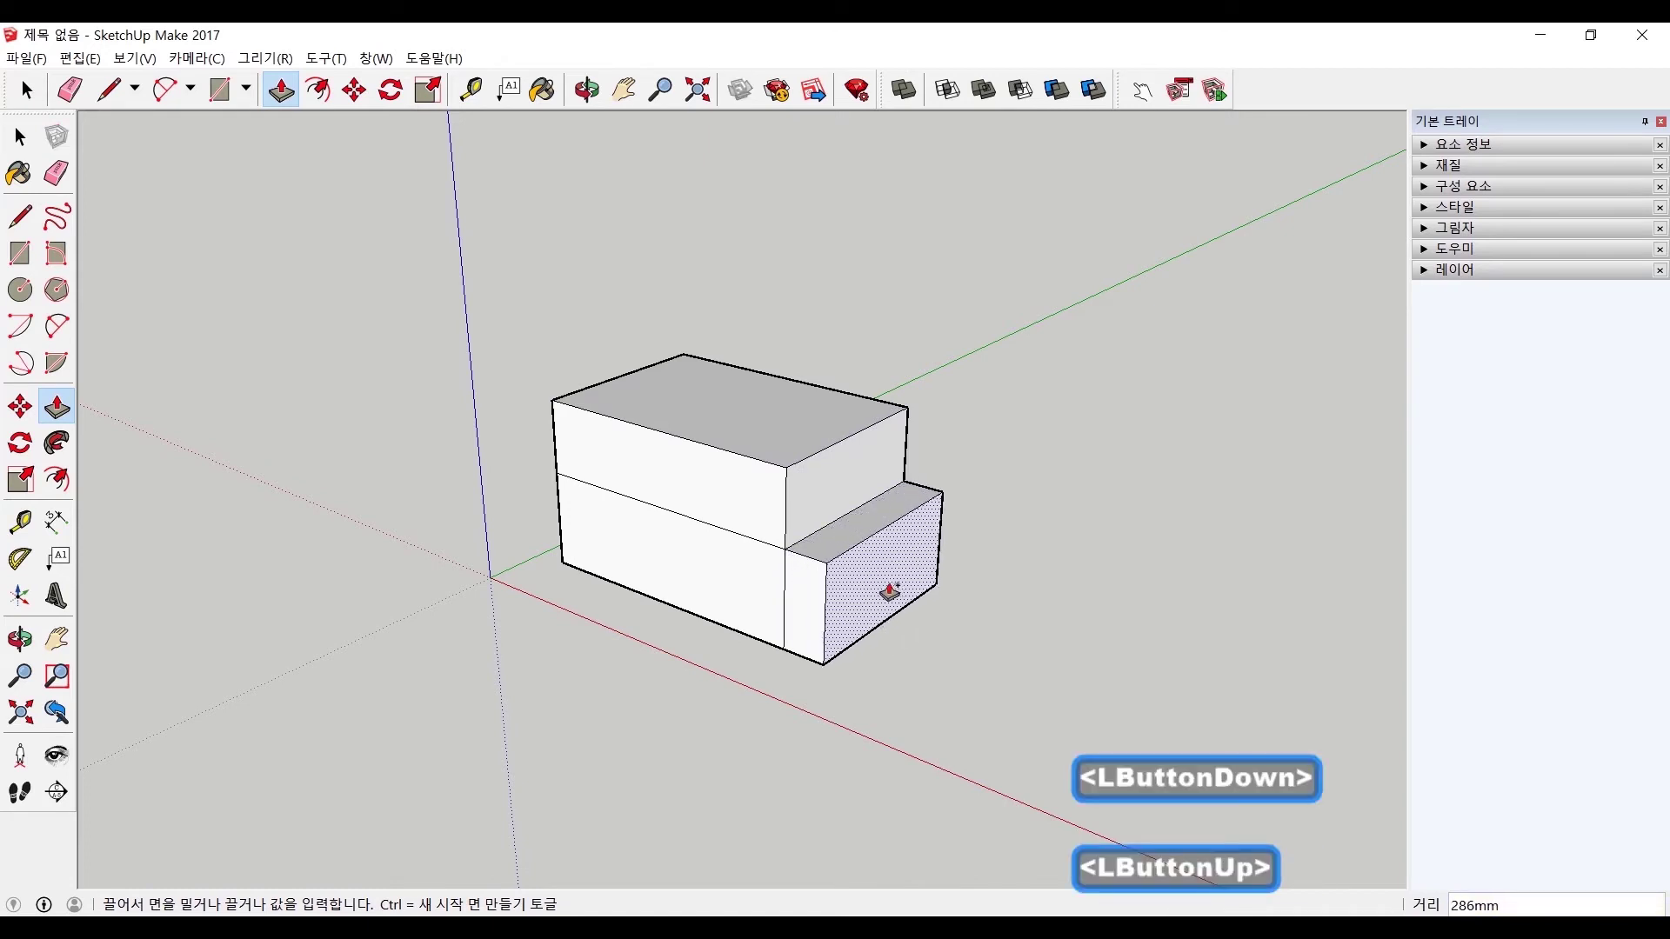
type("500")
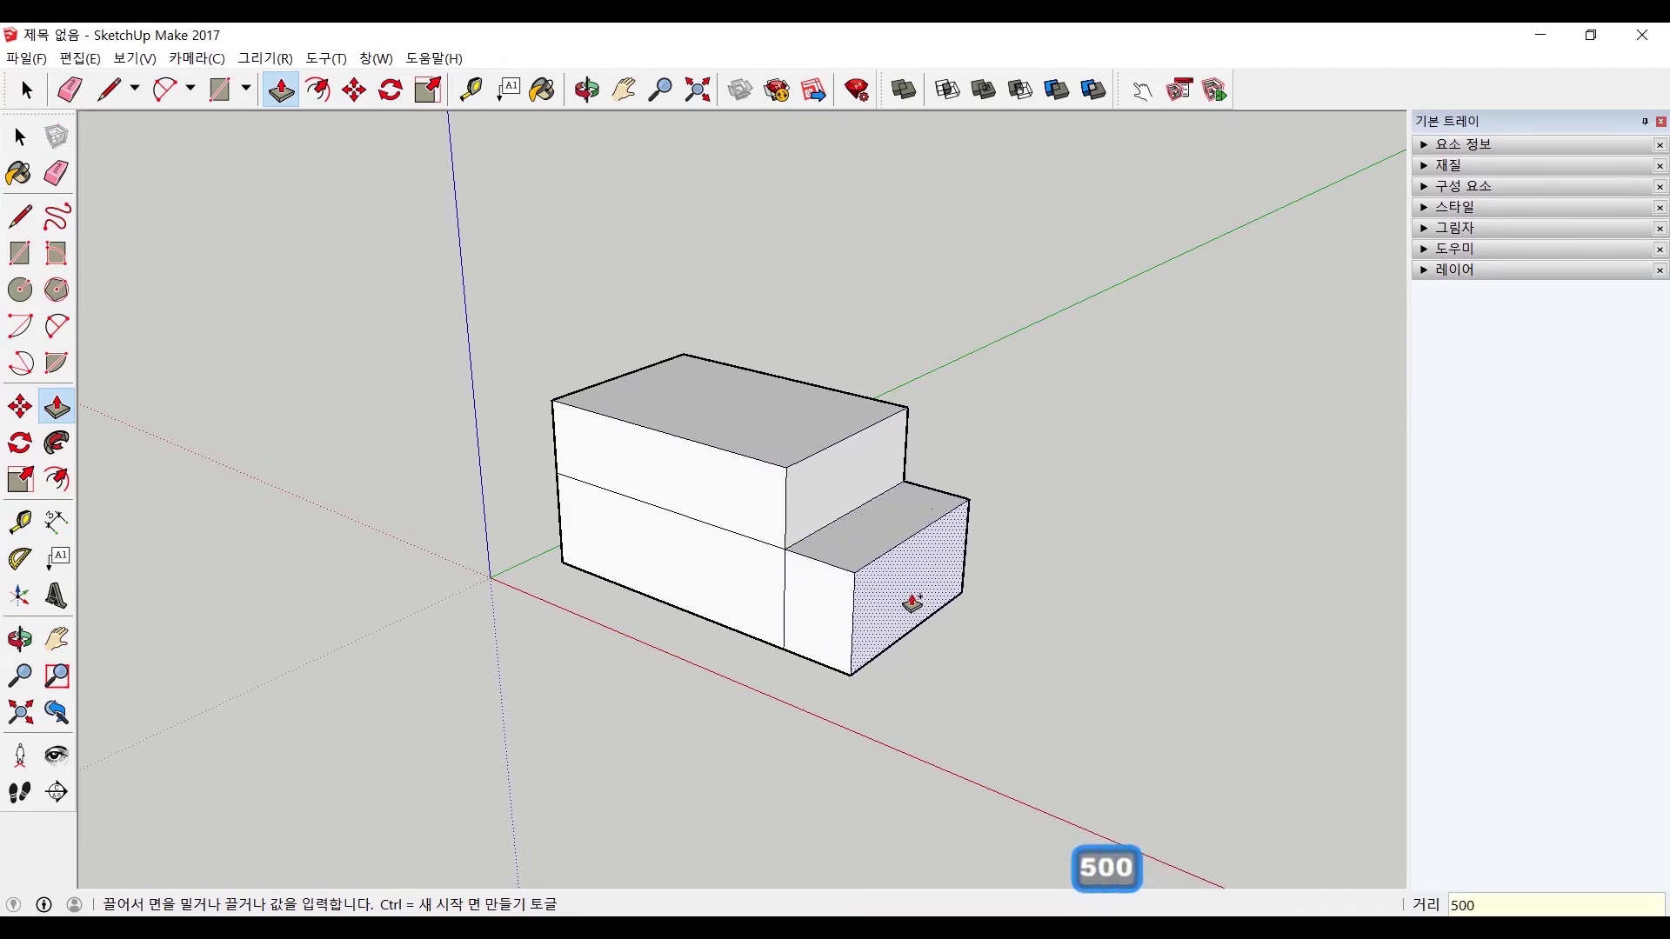
key("Return")
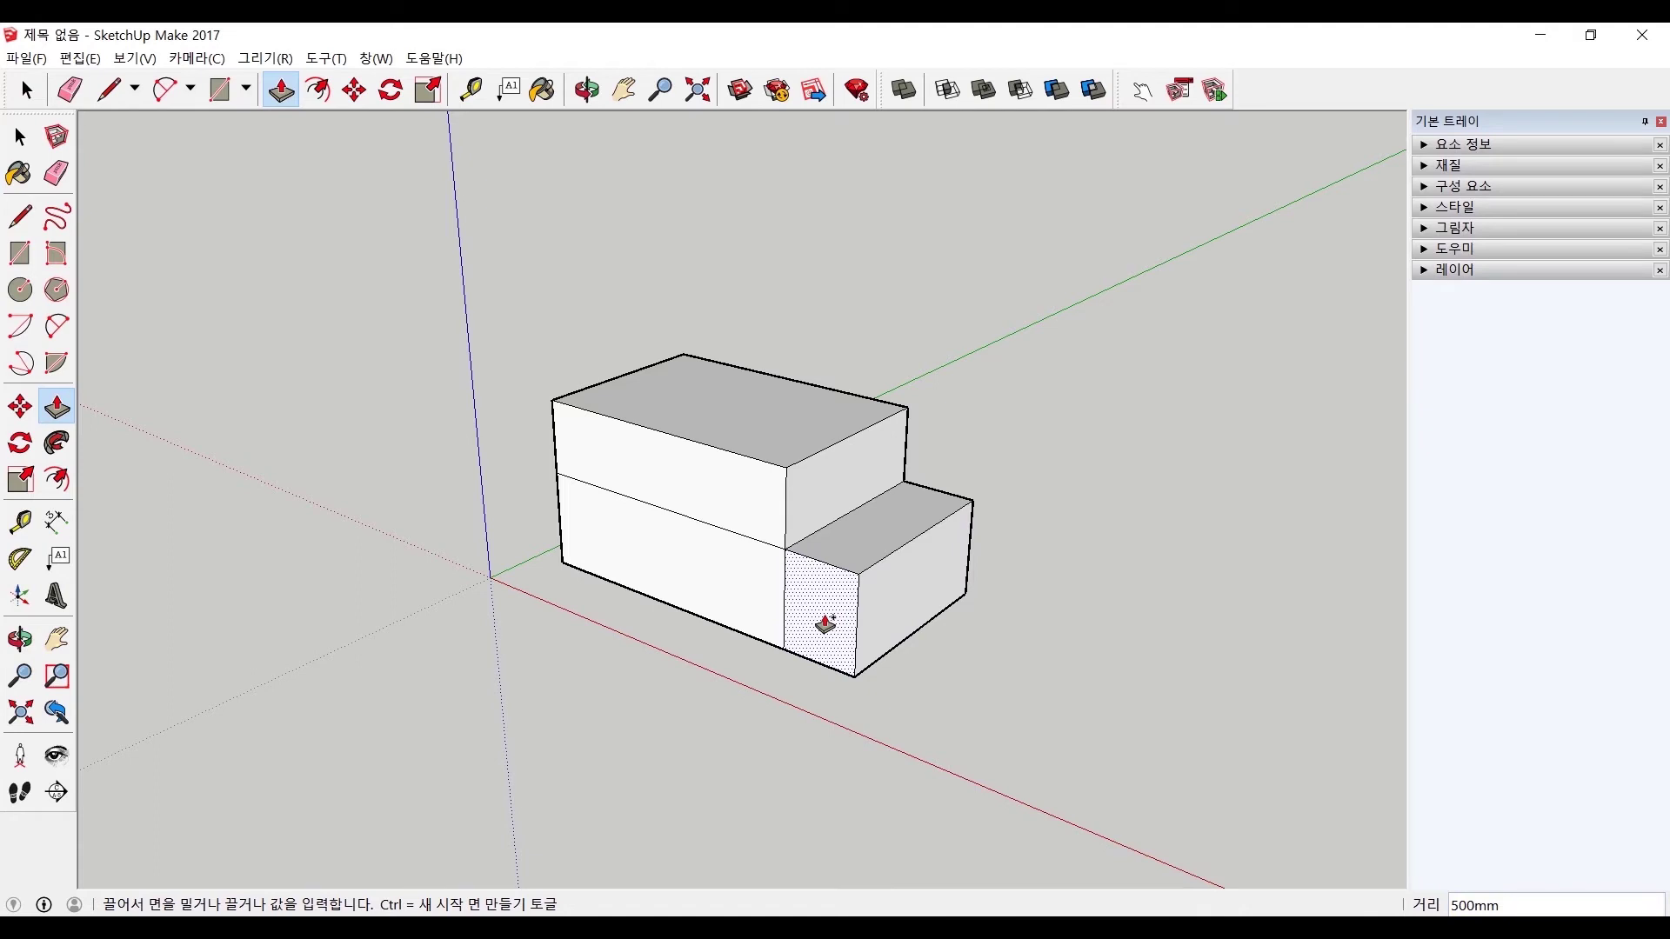
Raise the upper layer's top face by 500 mm without creating a new starting face.
key("ctrl")
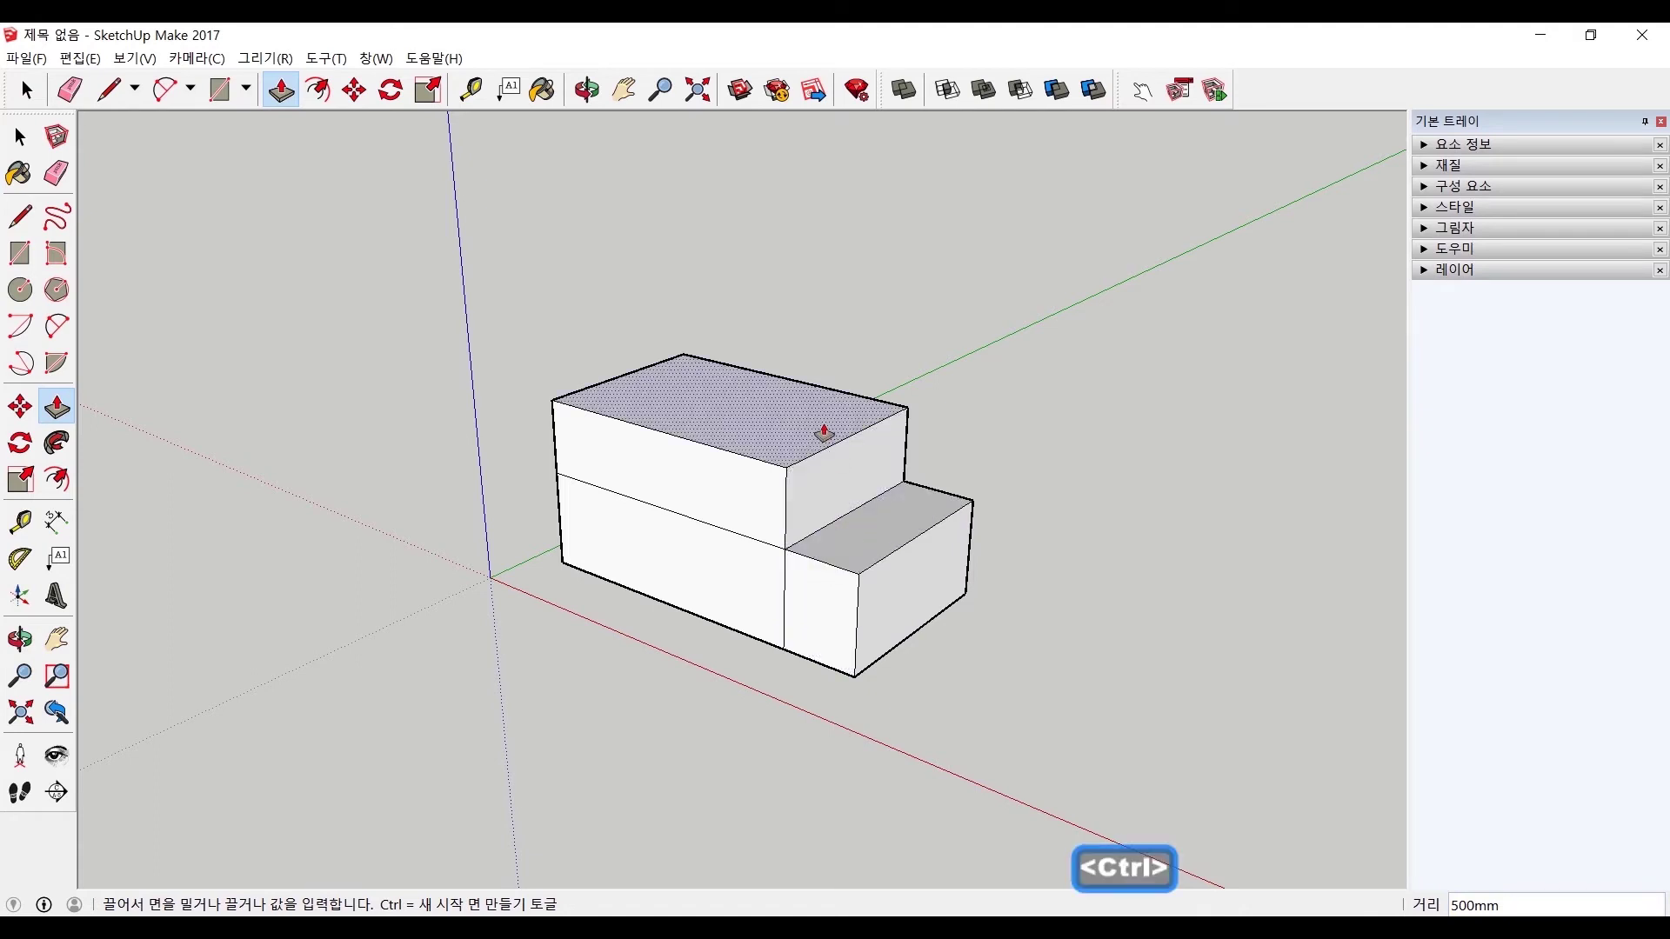
left_click(824, 433)
type("5")
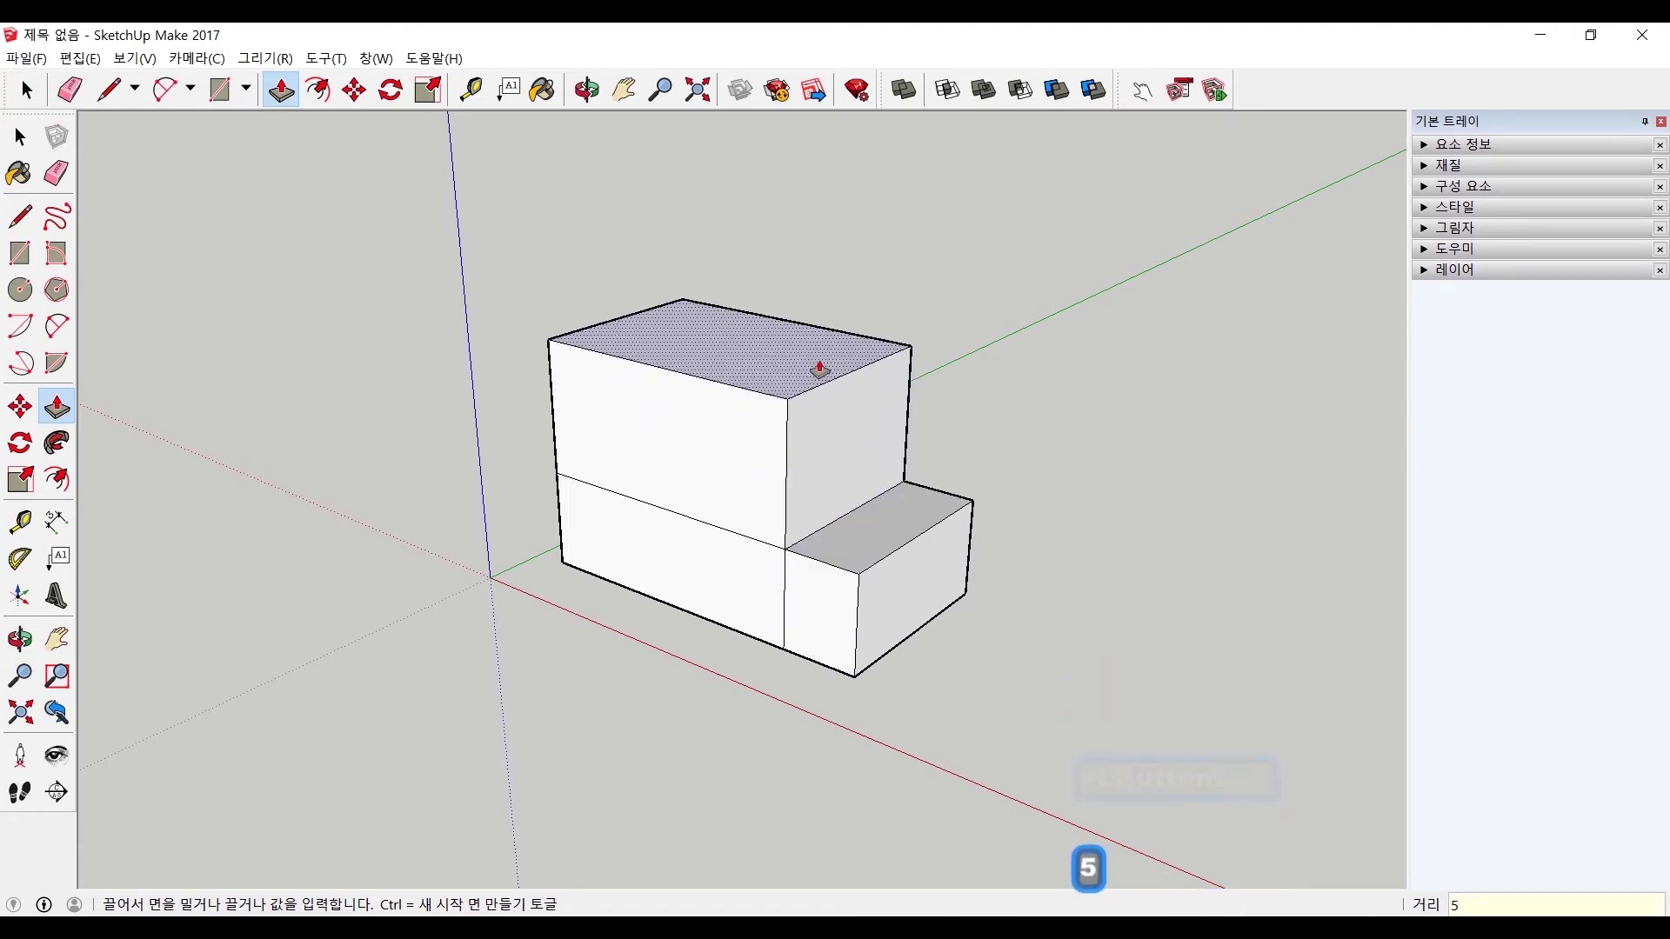
type("00")
key("Return")
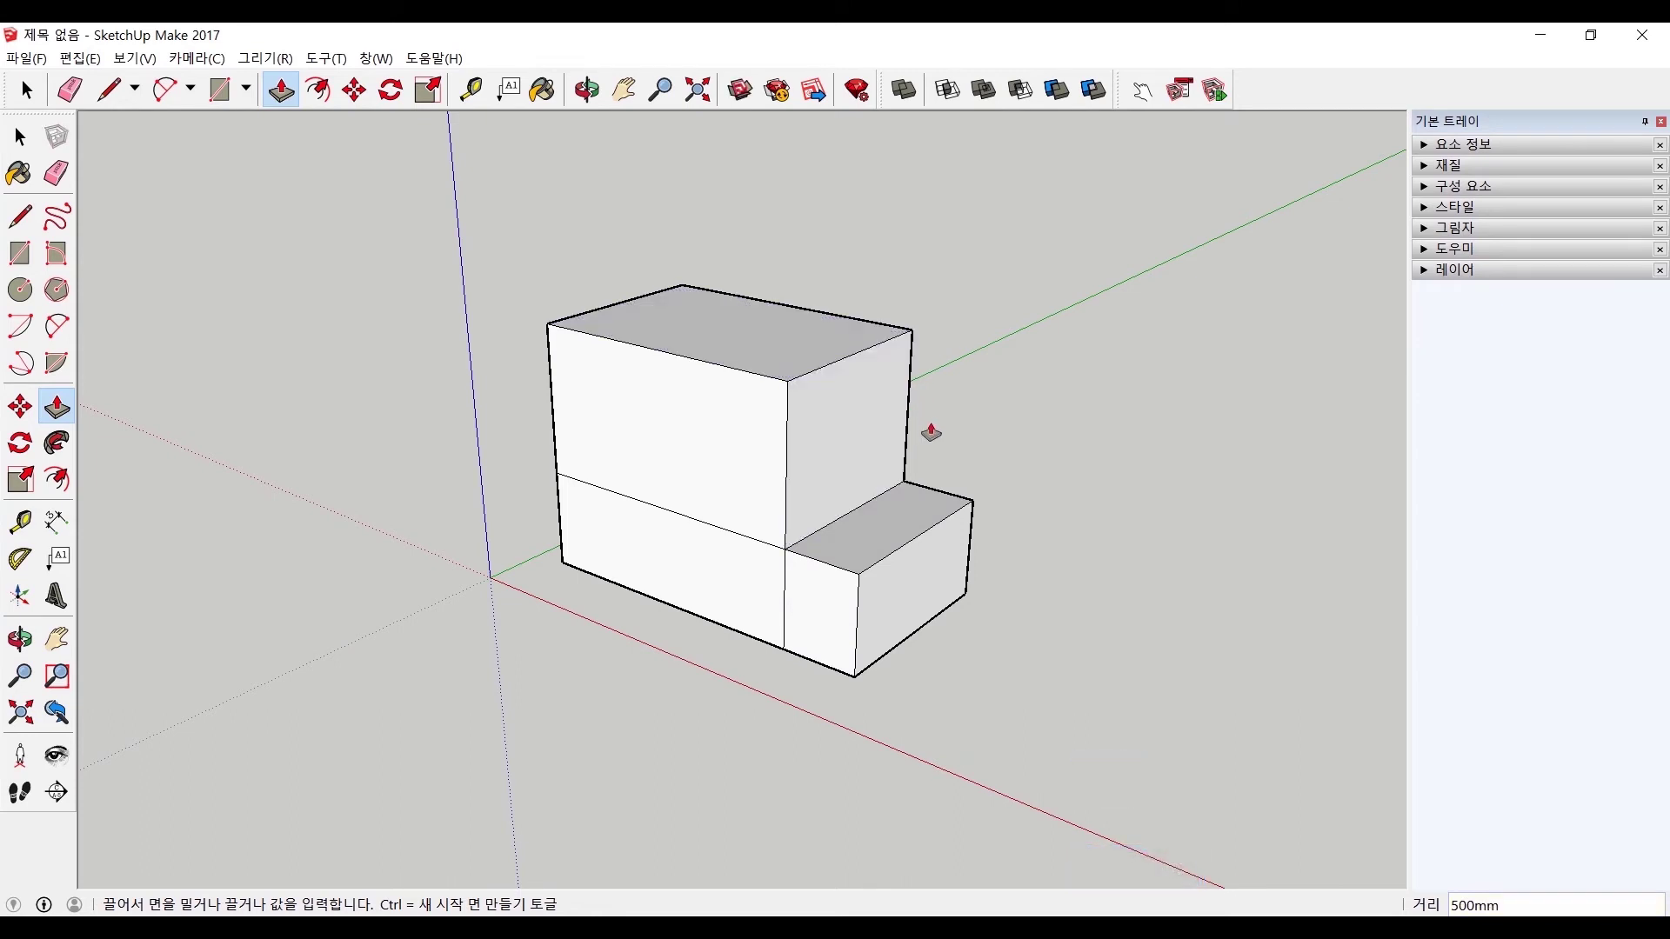
Push the front face of the protruding right section inward by 300 mm.
left_click(844, 600)
type("300")
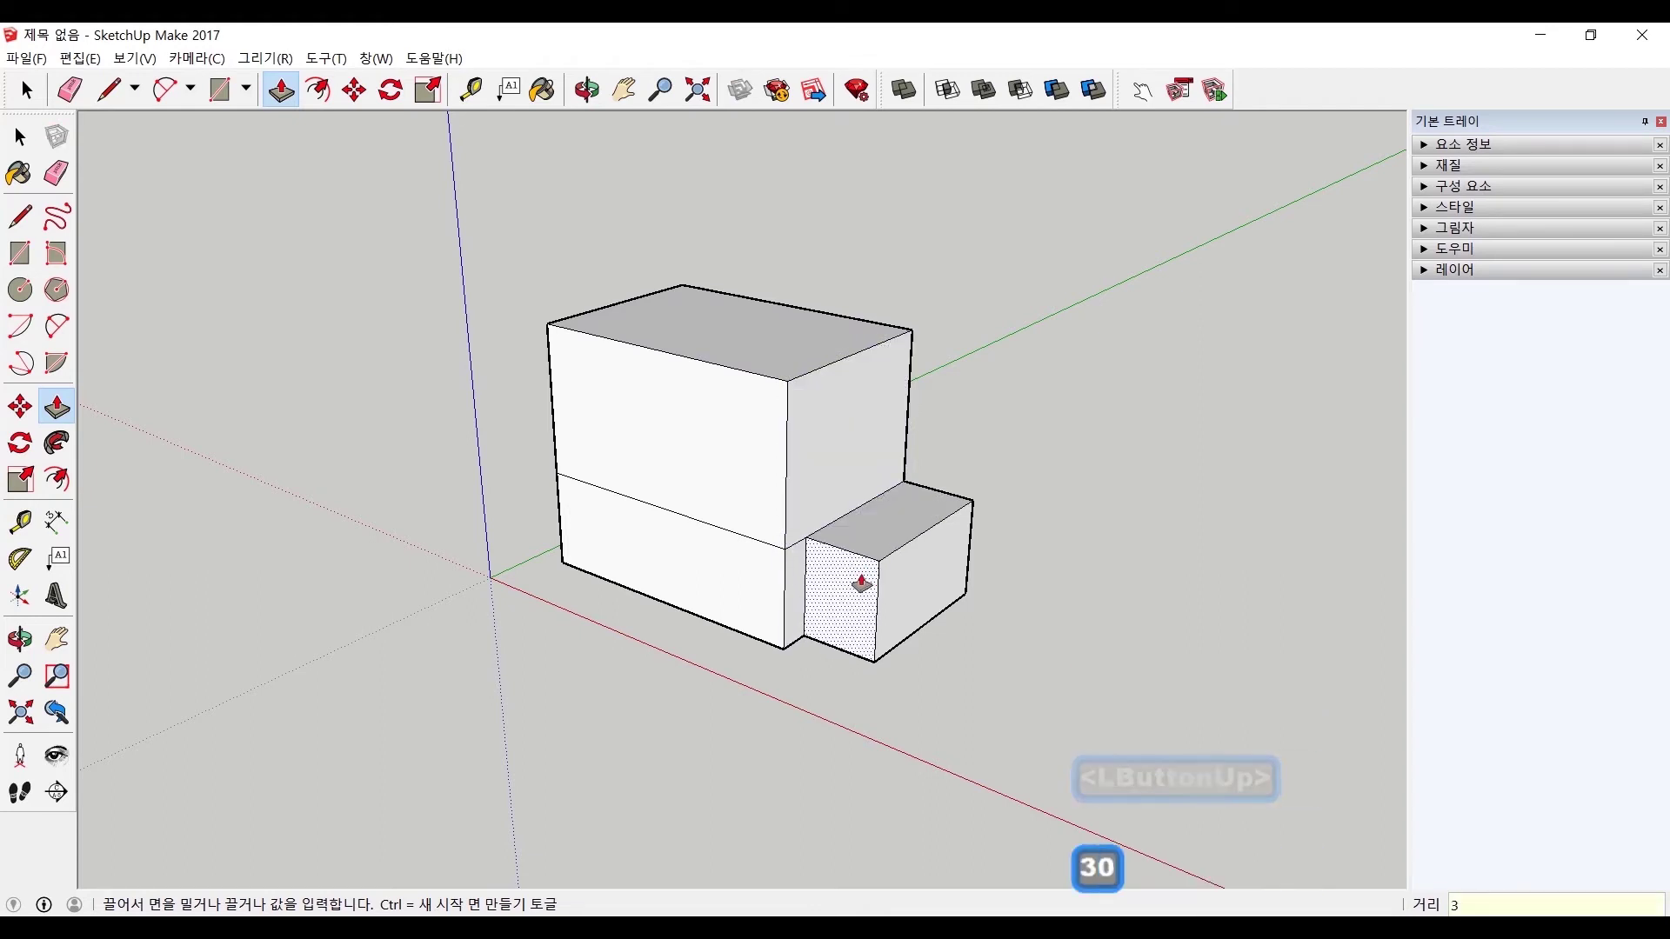
key("Return")
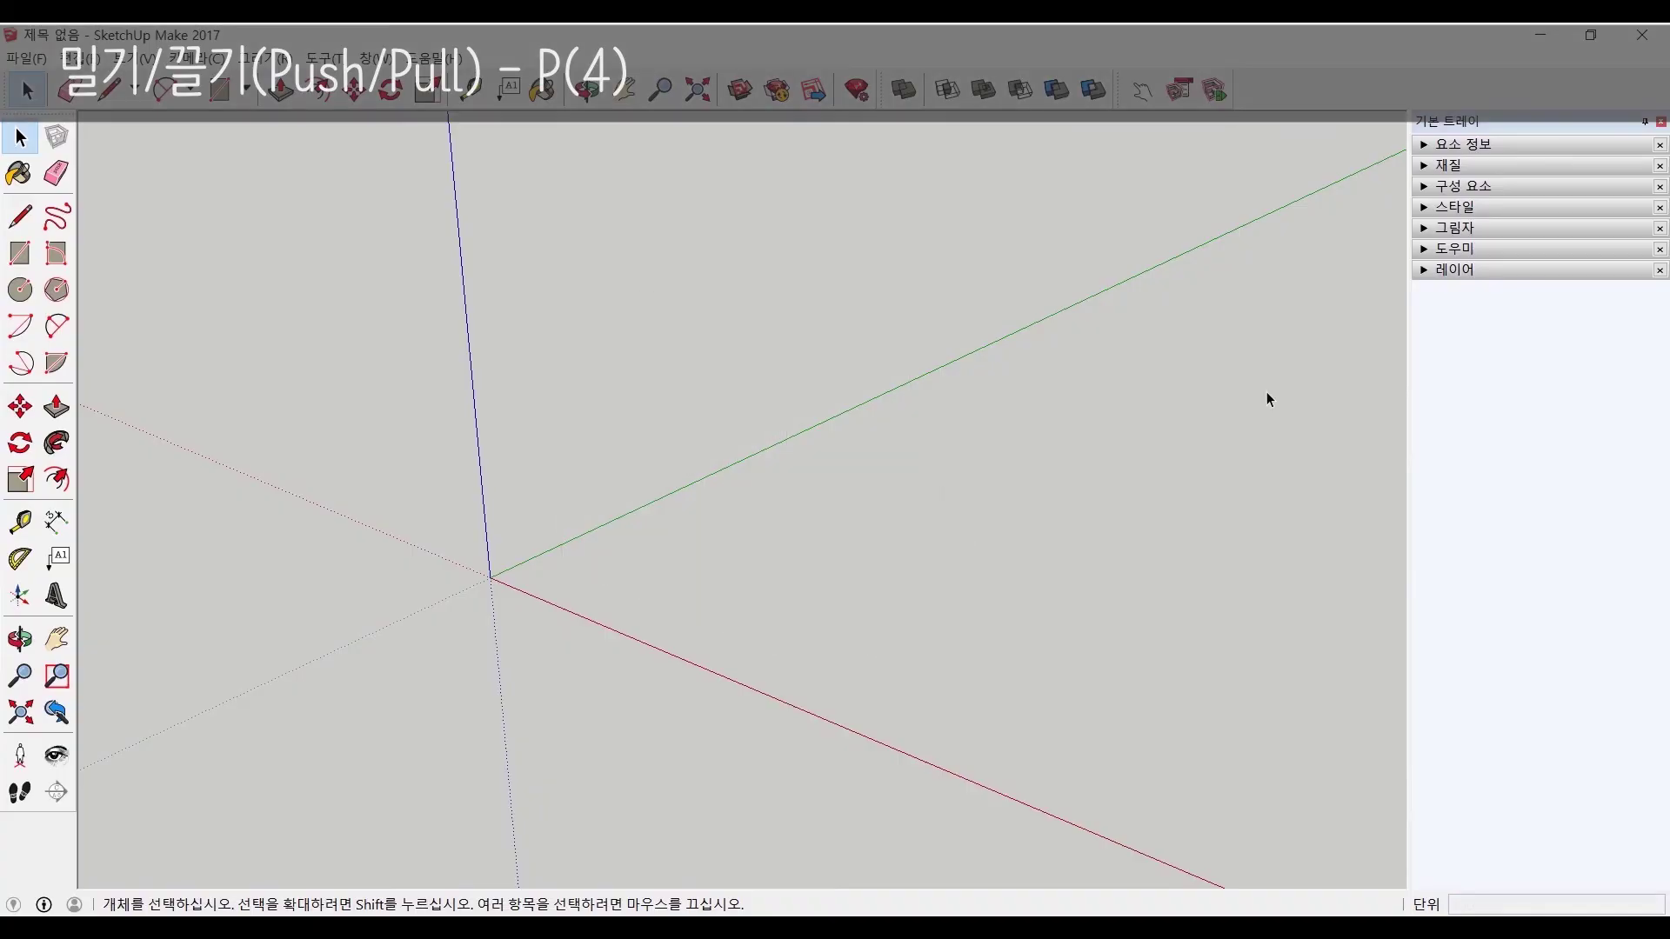
Draw a rectangle of about 2138 by 1669 mm on the ground and pull it up about 1616 mm.
left_click(20, 253)
left_click(591, 551)
left_click_drag(593, 549, 984, 550)
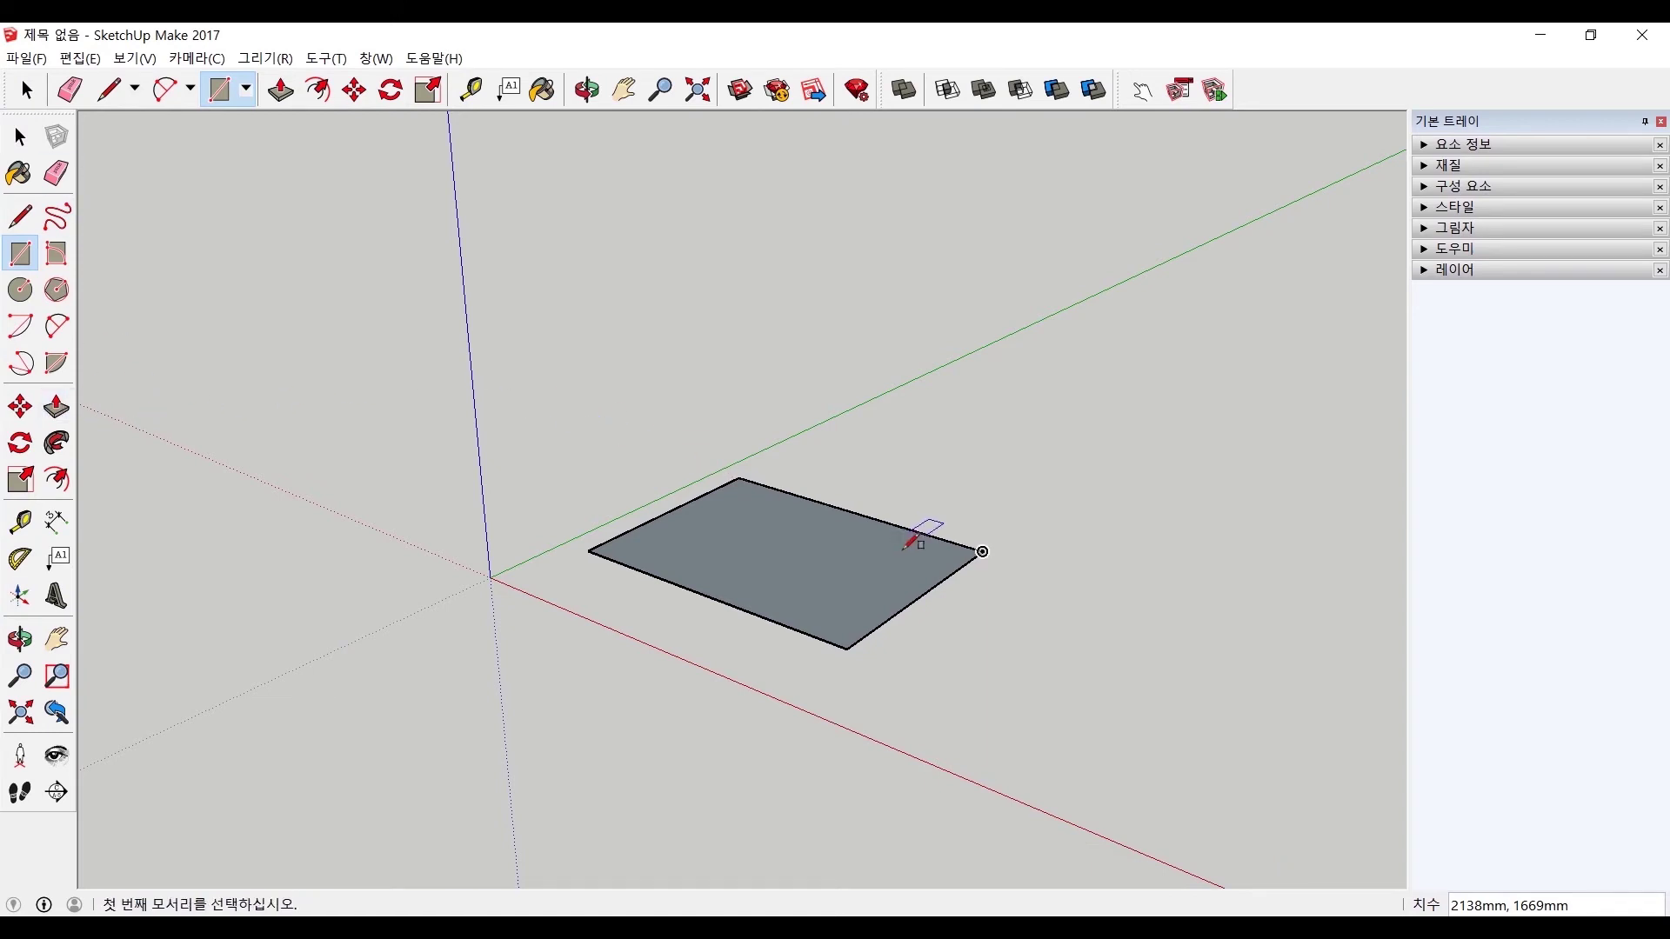
key("p")
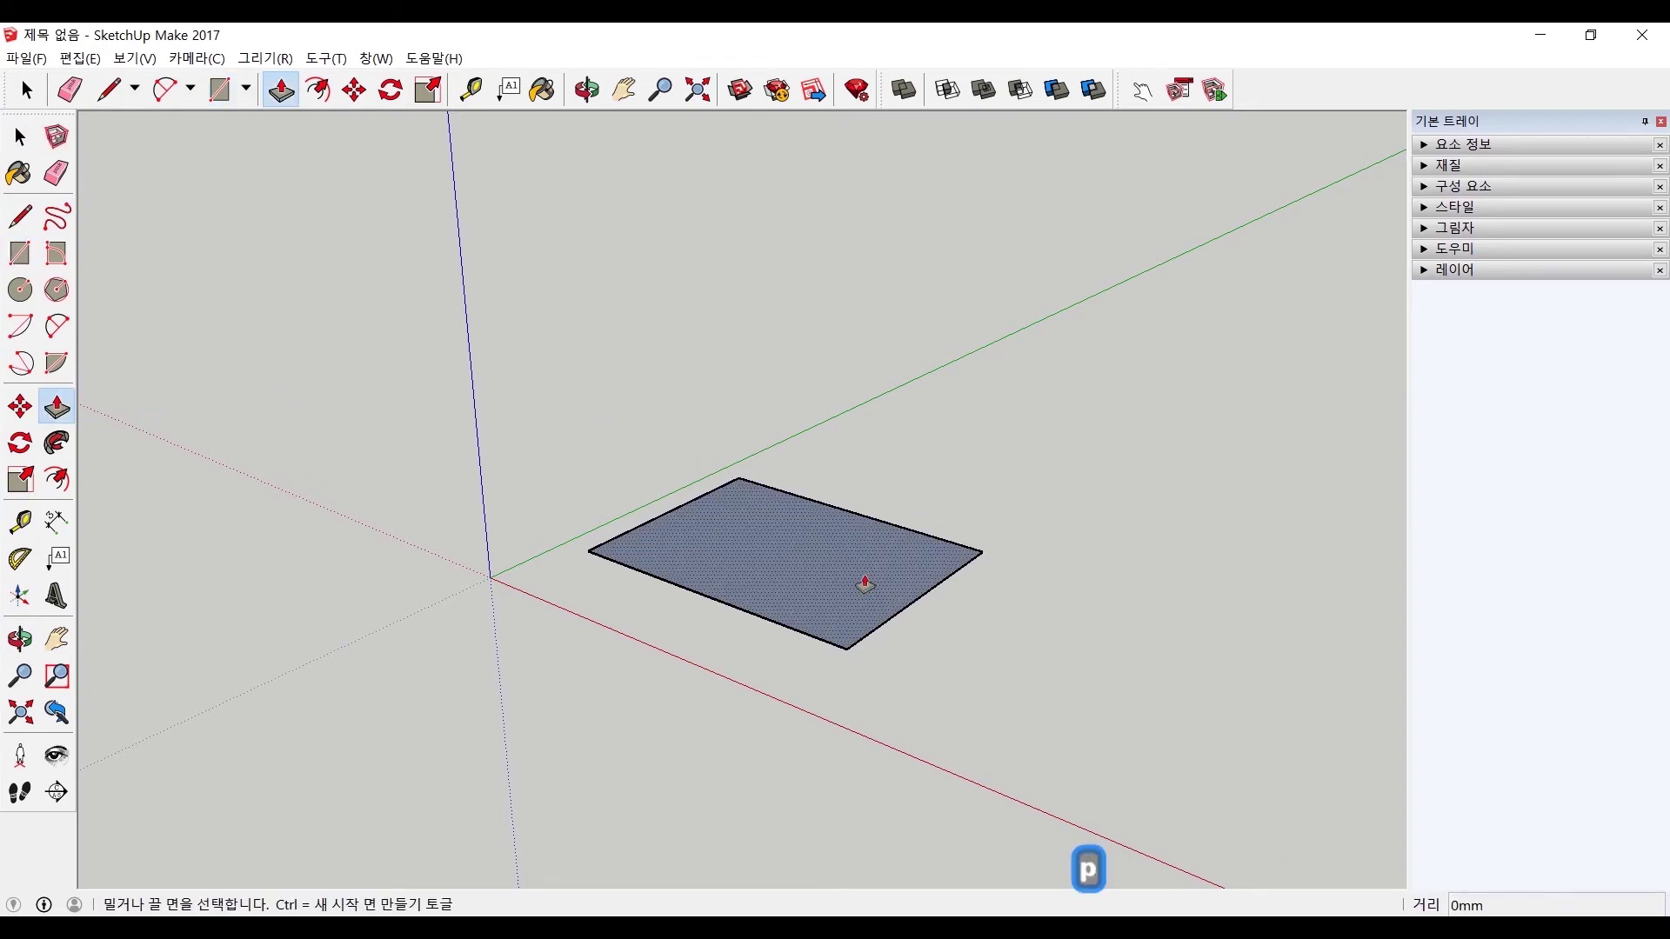
left_click(865, 583)
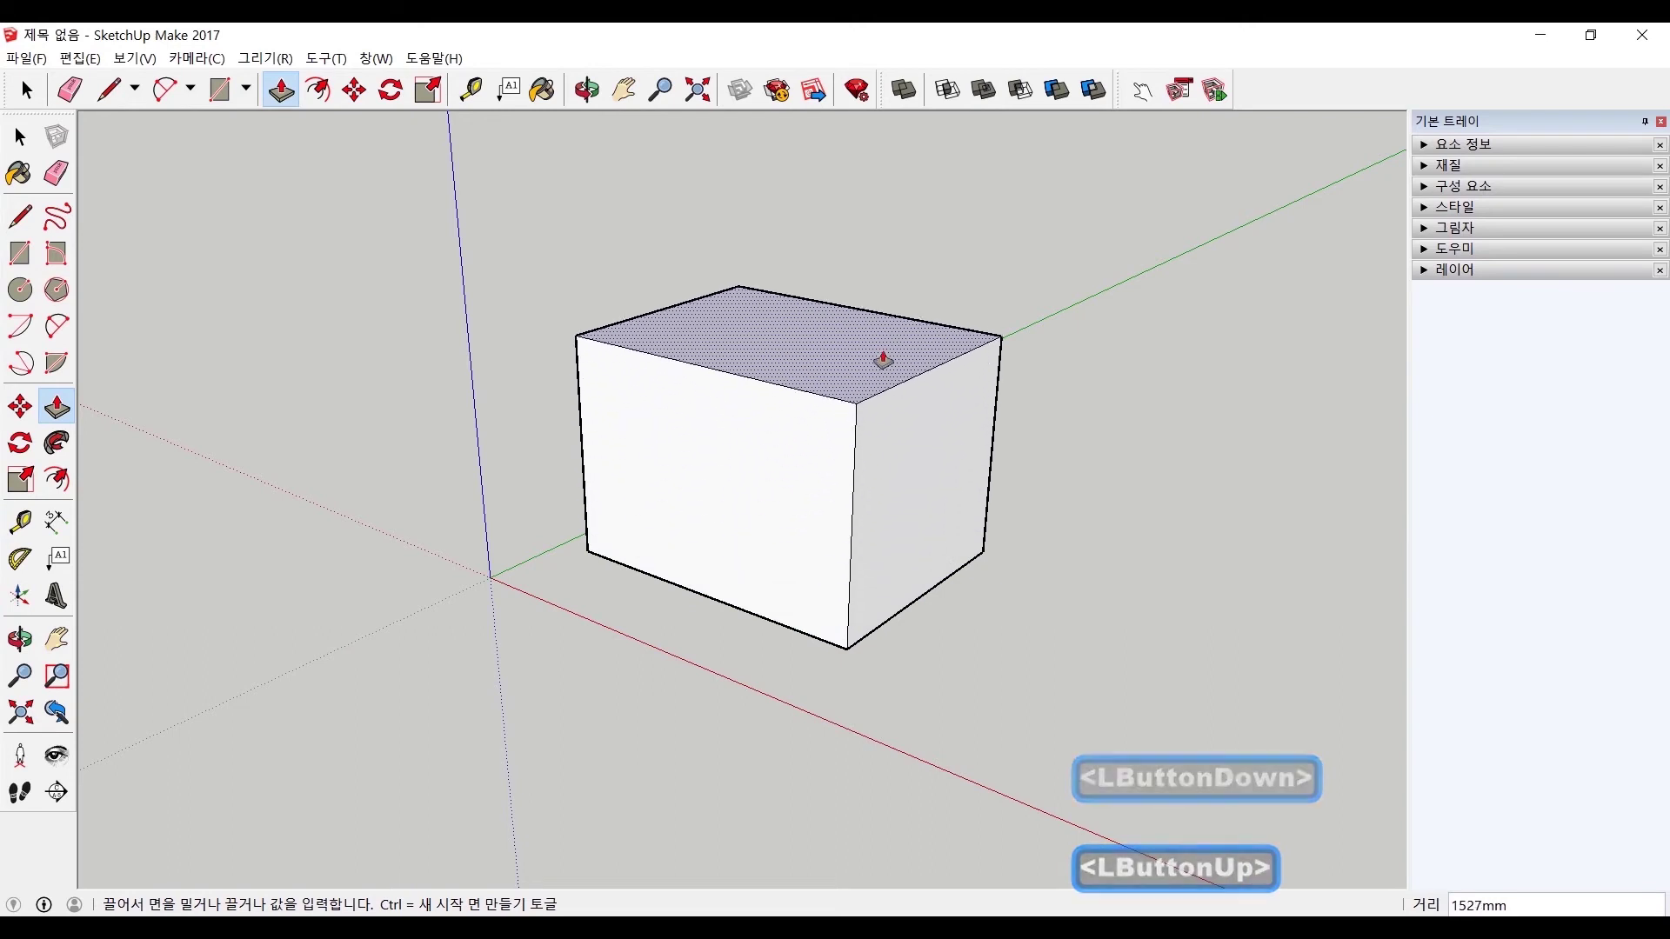
left_click(887, 347)
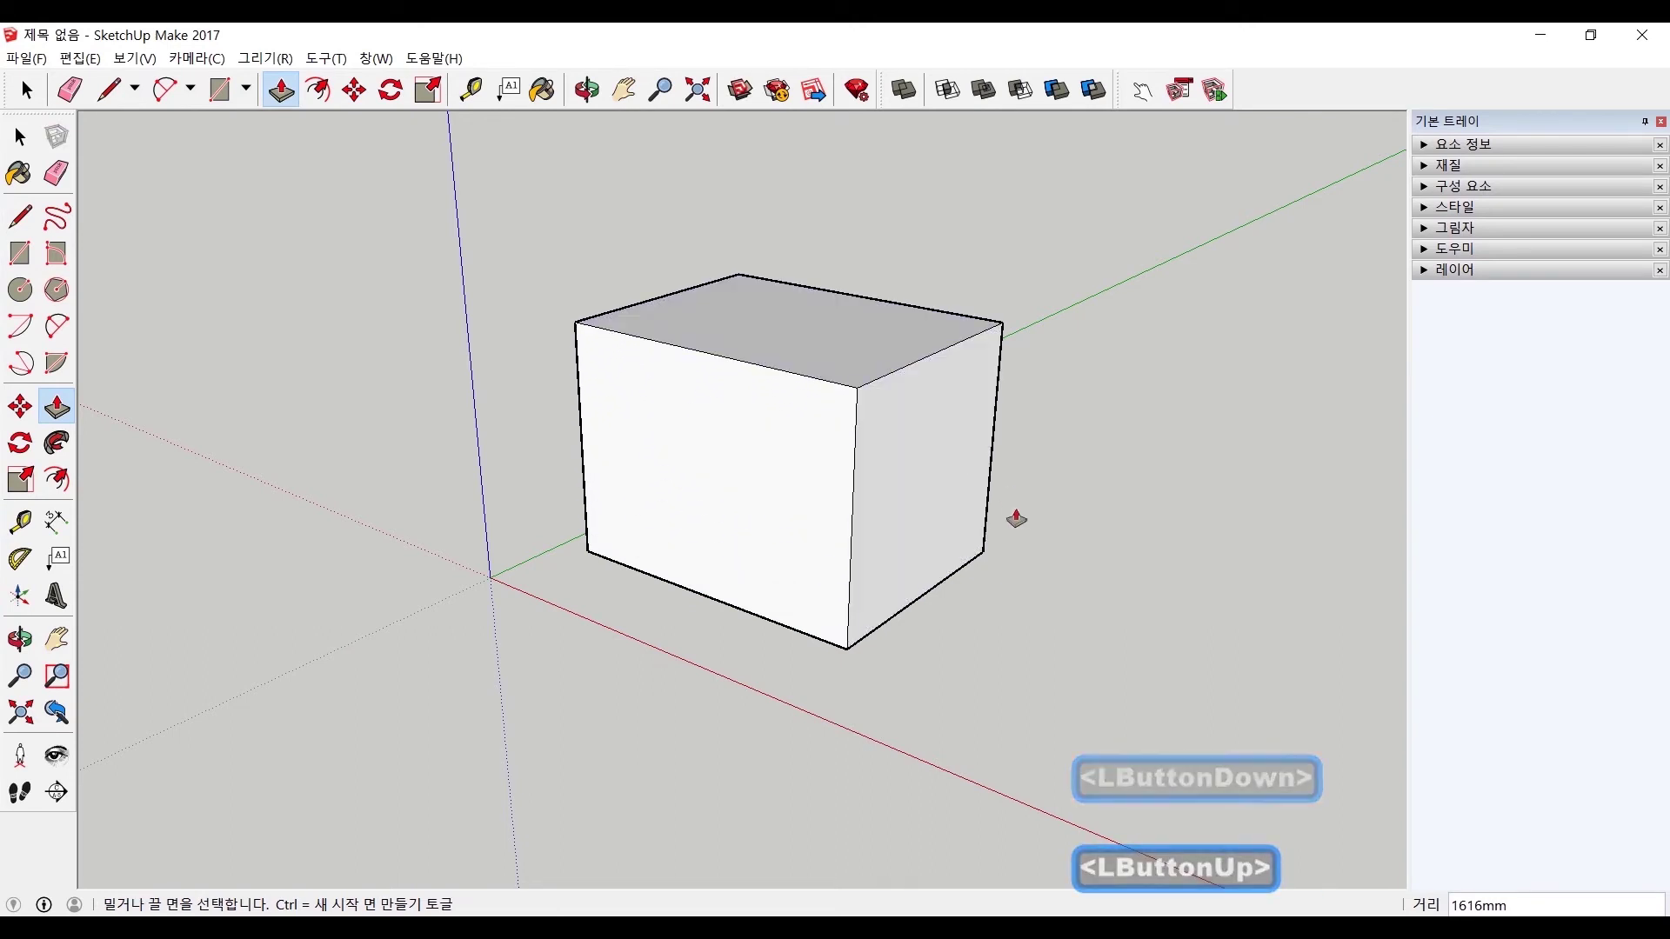
Extend the box's right side about 670 mm as a new section, and push that section's top down 1616 mm to remove it.
left_click(939, 503)
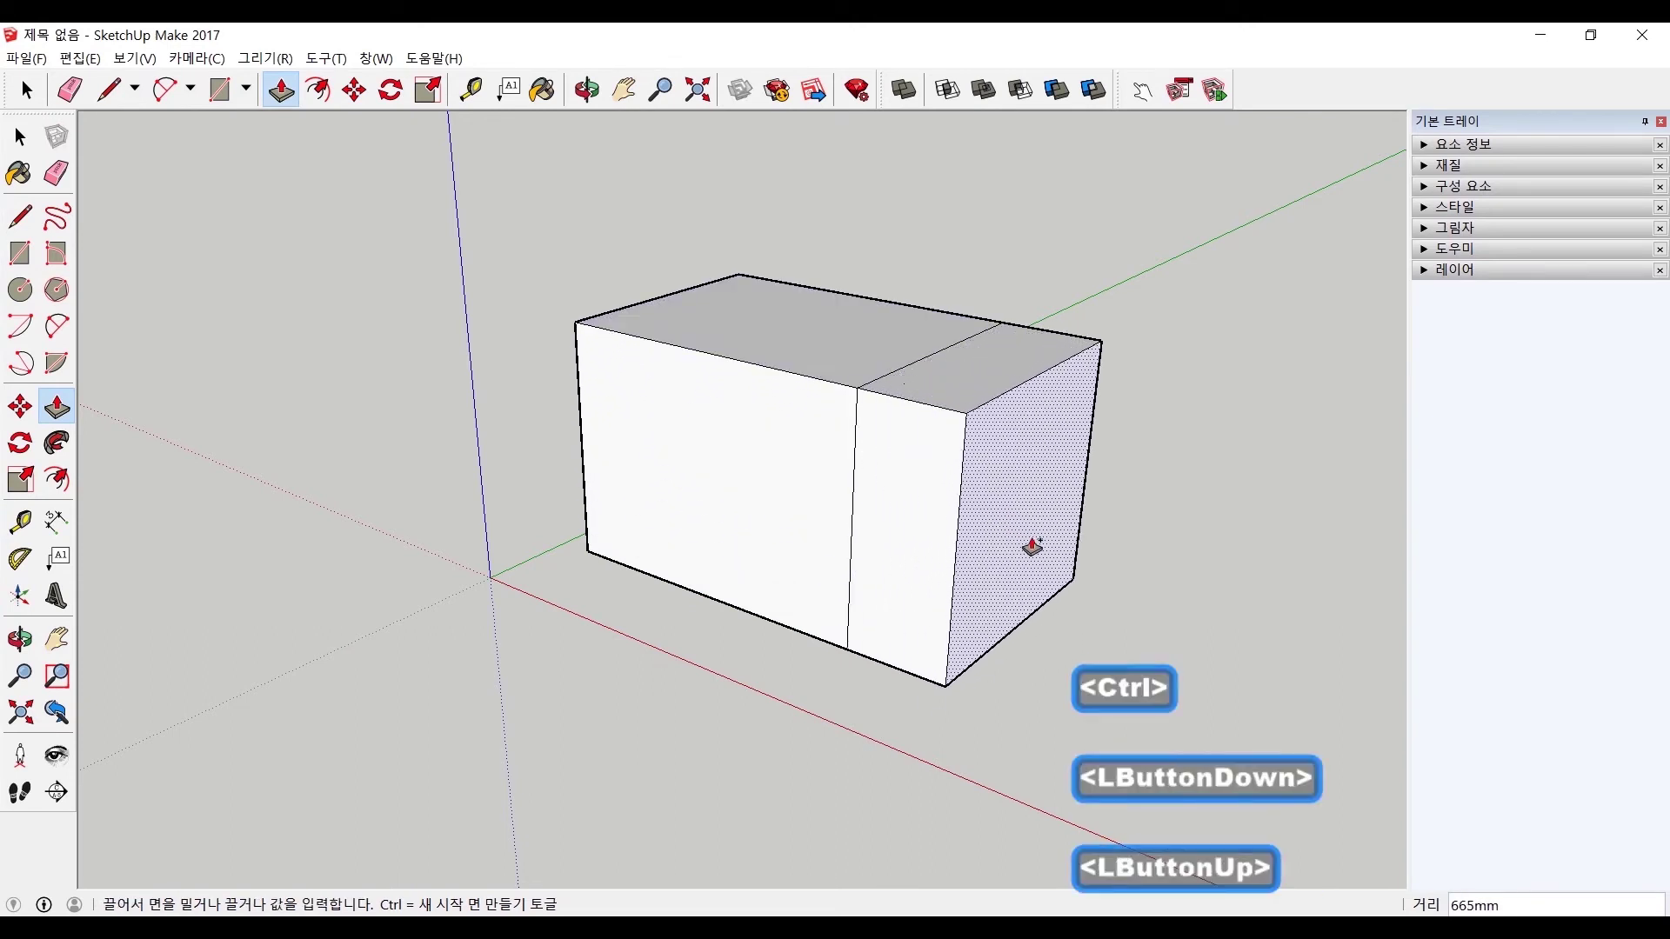
left_click(1029, 548)
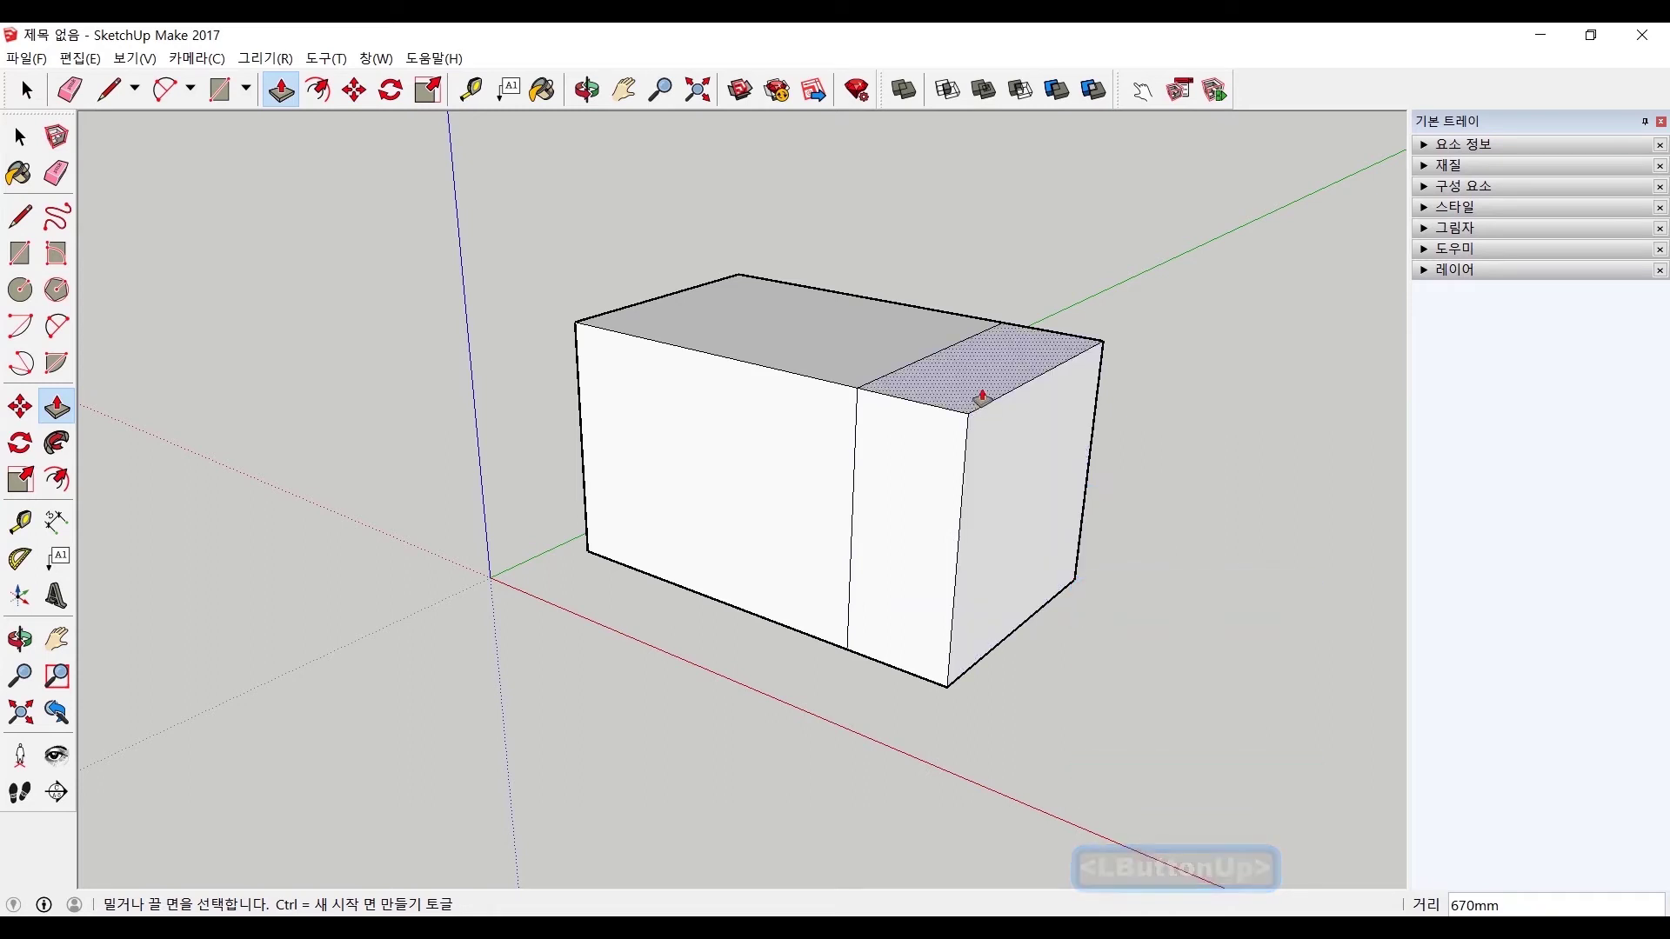
left_click_drag(980, 393, 1080, 593)
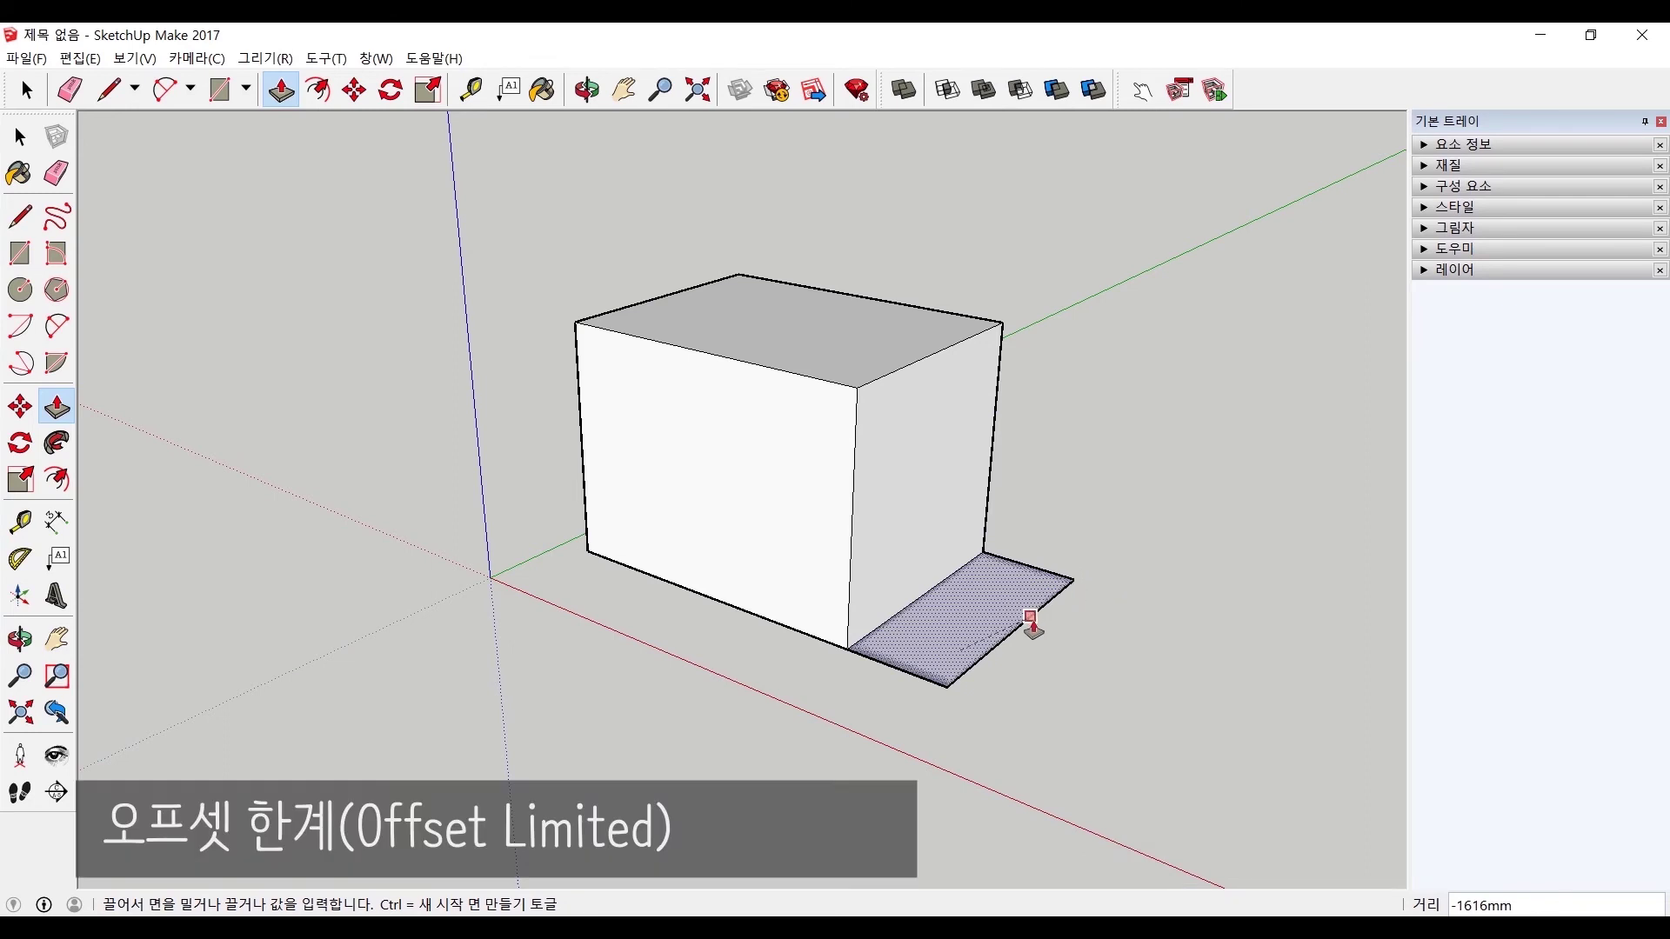
left_click_drag(1019, 639, 1061, 615)
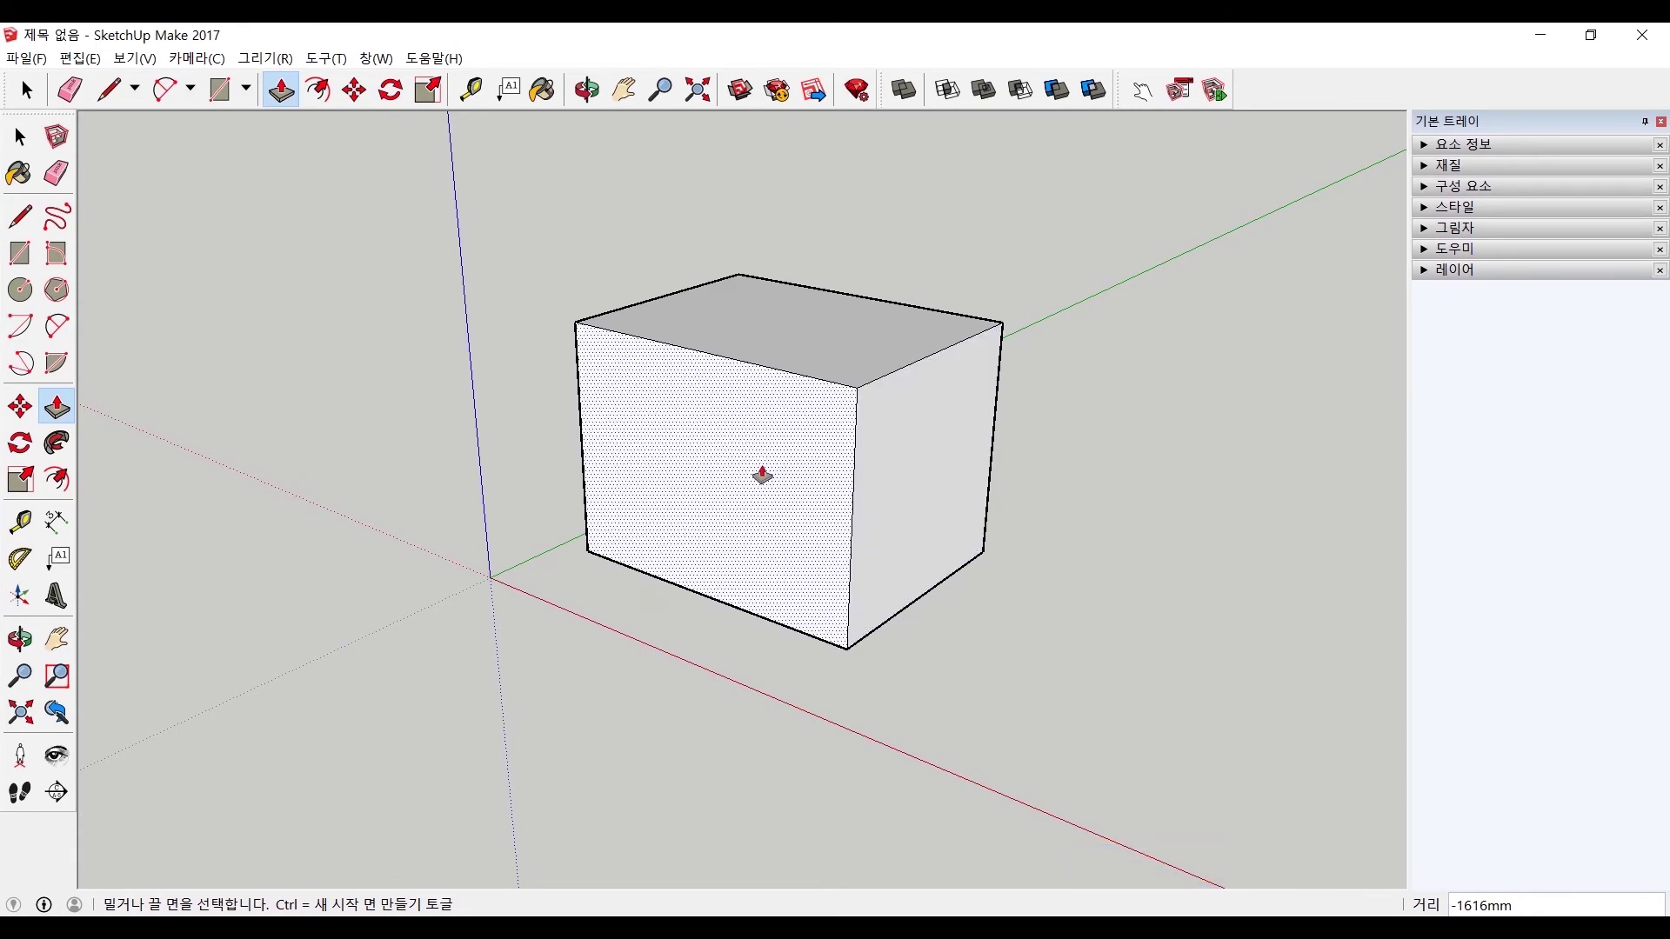
Draw a rectangle on the box's front face and push it back 1669 mm to cut an opening through the box.
key("r")
left_click_drag(632, 393, 707, 460)
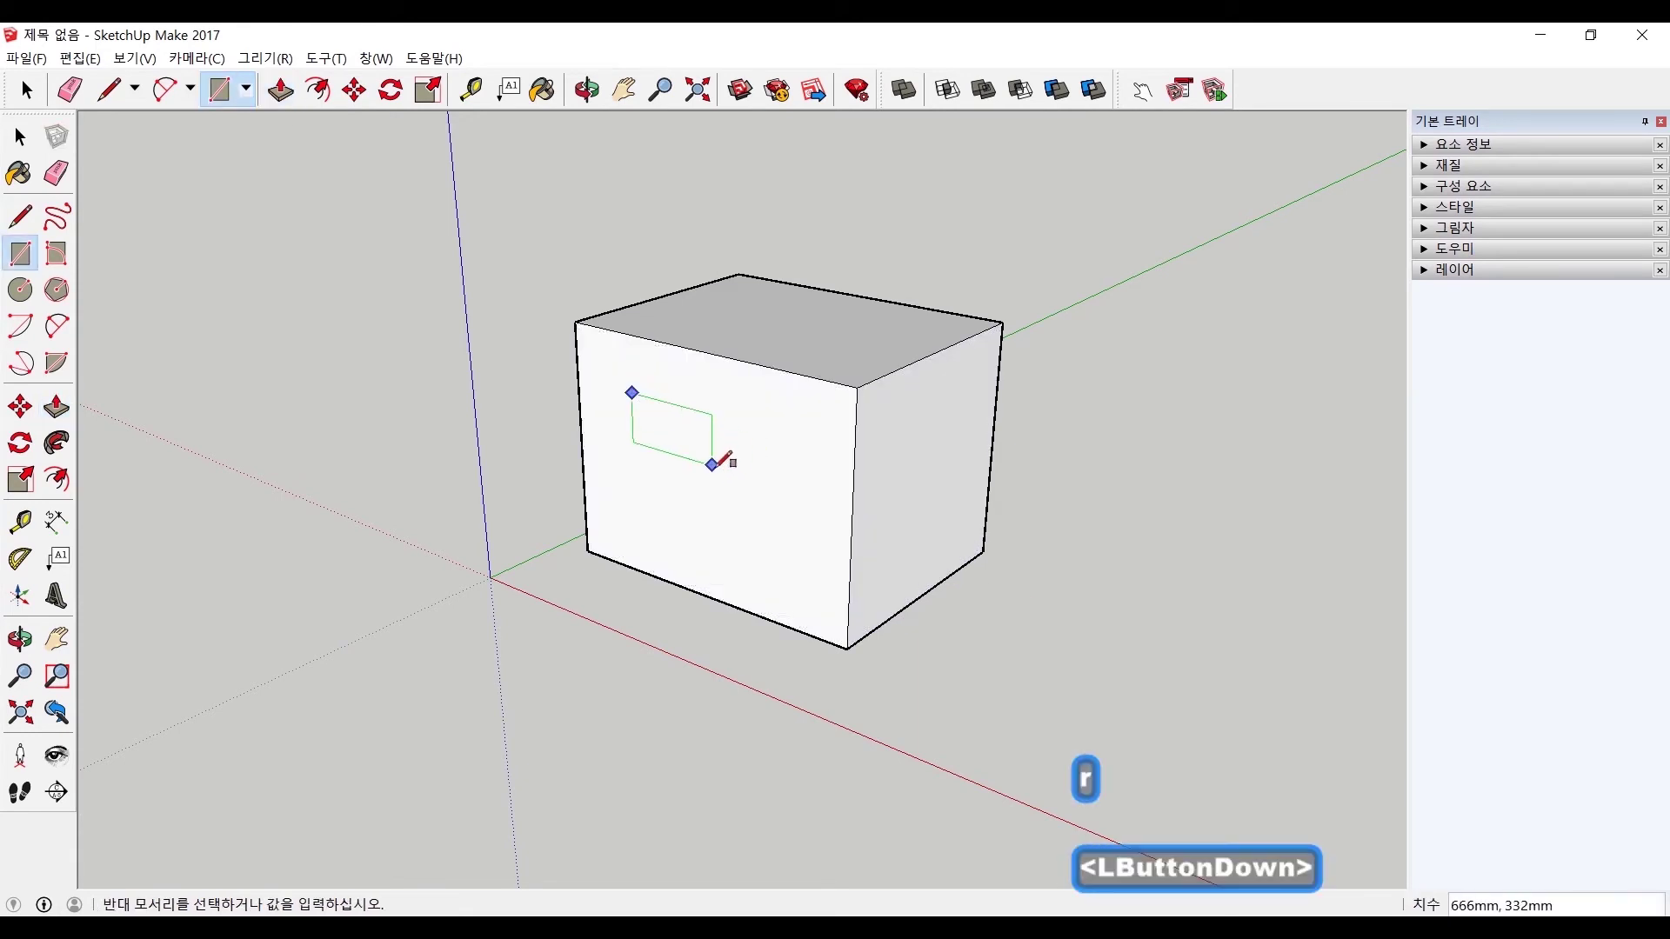
mouse_move(789, 528)
left_mouse_down()
mouse_move(794, 554)
mouse_move(775, 496)
mouse_move(992, 466)
mouse_move(812, 478)
mouse_move(766, 504)
left_mouse_up()
key("p")
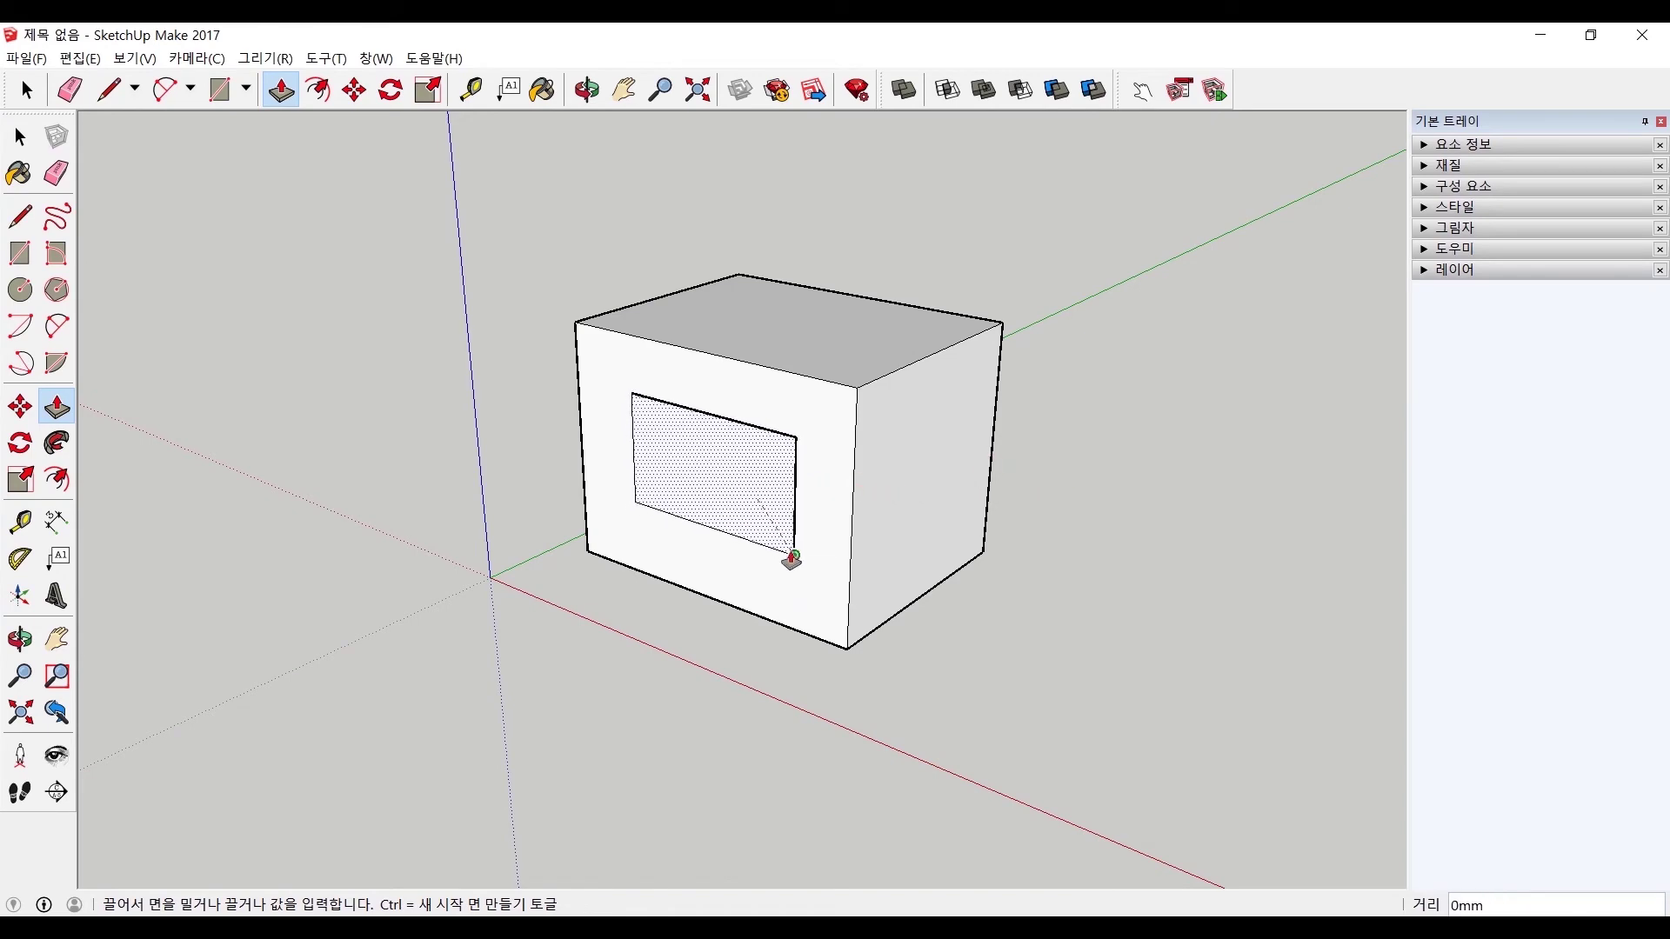
left_click_drag(795, 556, 787, 545)
middle_click_drag(786, 544, 734, 485)
left_click_drag(734, 484, 552, 451)
middle_click_drag(719, 496, 707, 423)
middle_click_drag(604, 466, 1055, 525)
middle_click_drag(589, 525, 734, 597)
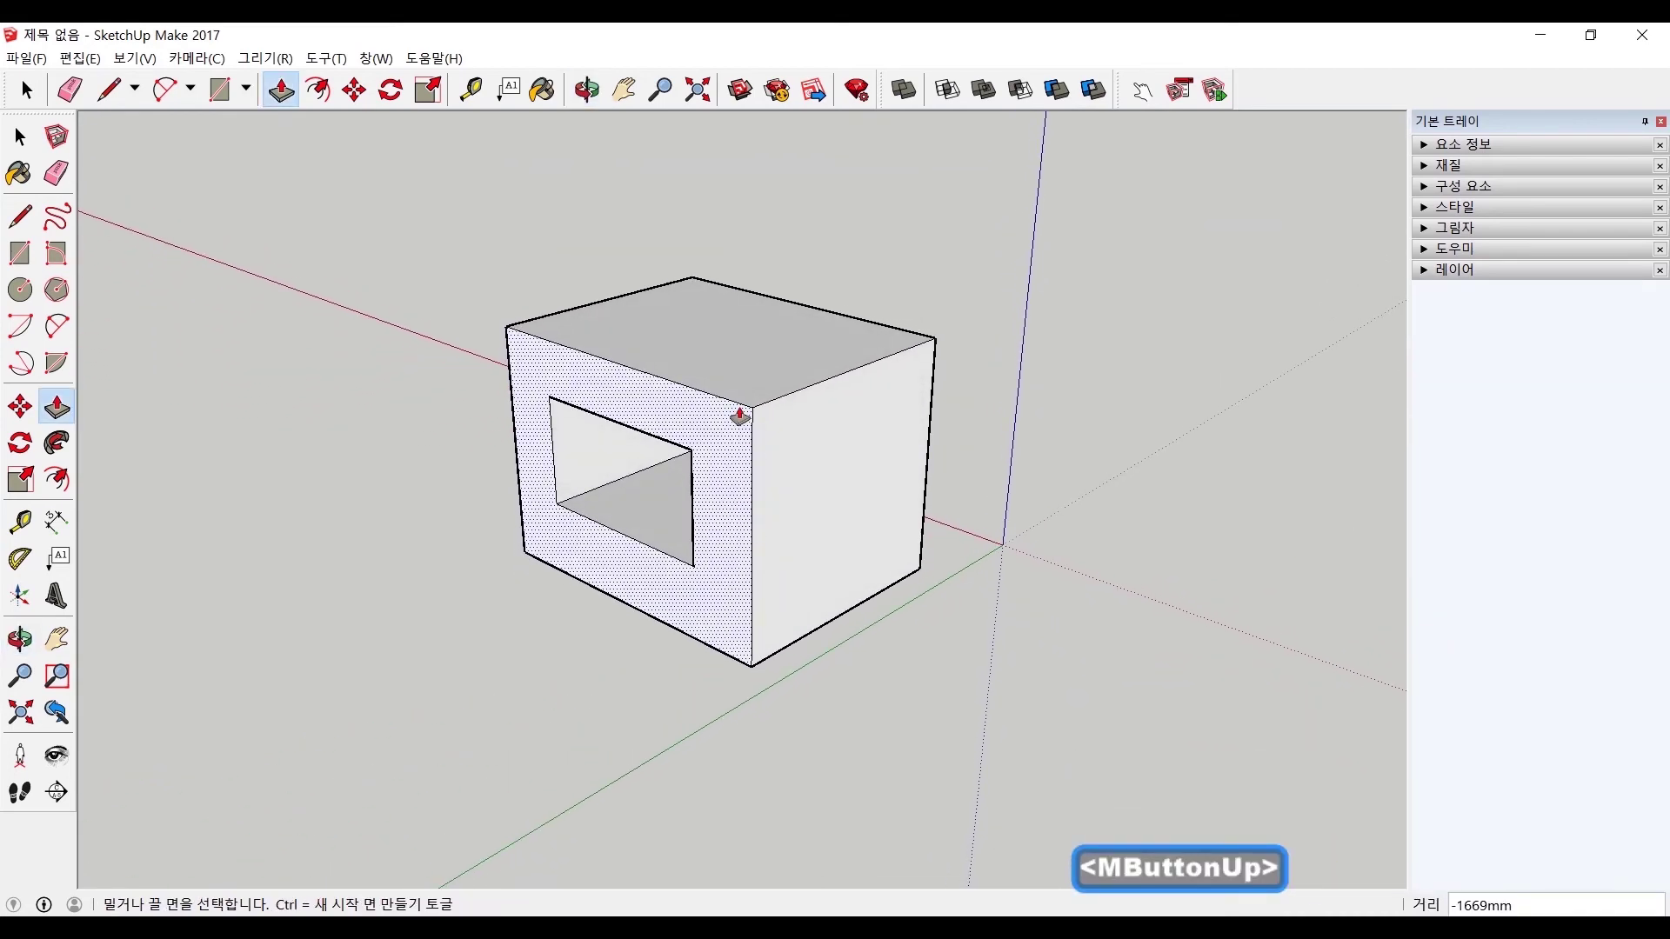
Pull the top face up as a new layer, and push the layer's right side back 2138 mm to remove it.
key("ctrl")
left_click(746, 360)
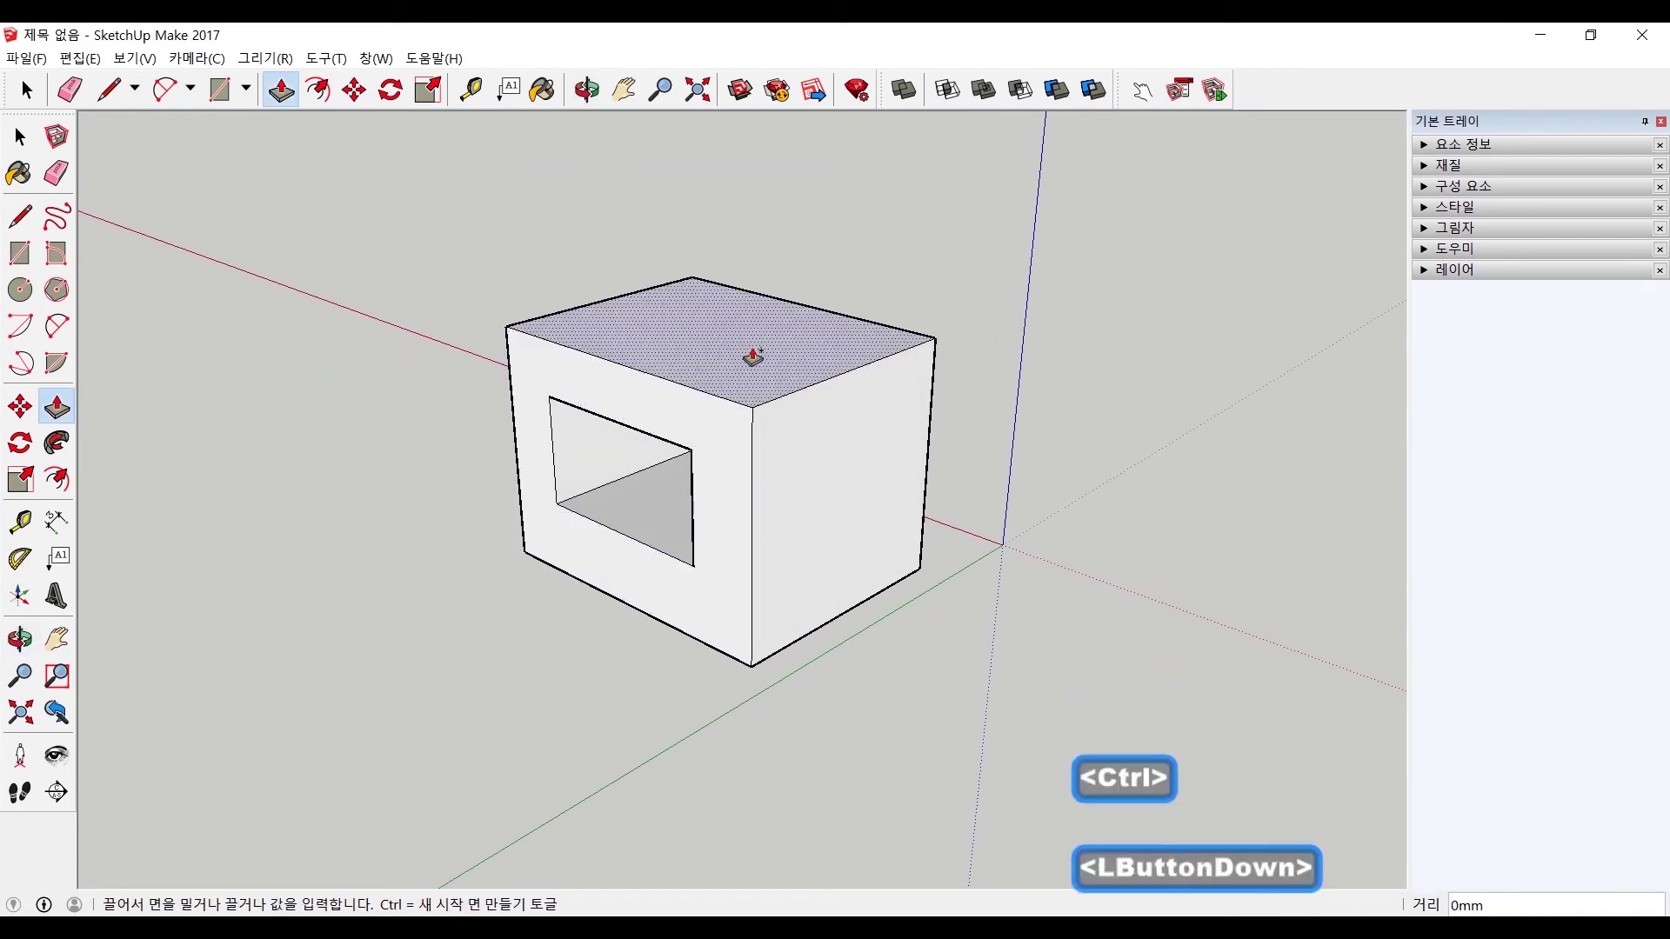
left_click(746, 336)
key("ctrl+z")
mouse_move(749, 348)
left_mouse_down()
mouse_move(749, 377)
mouse_move(749, 319)
left_mouse_up()
key("ctrl")
middle_click_drag(771, 368, 838, 371)
left_click_drag(838, 371, 487, 350)
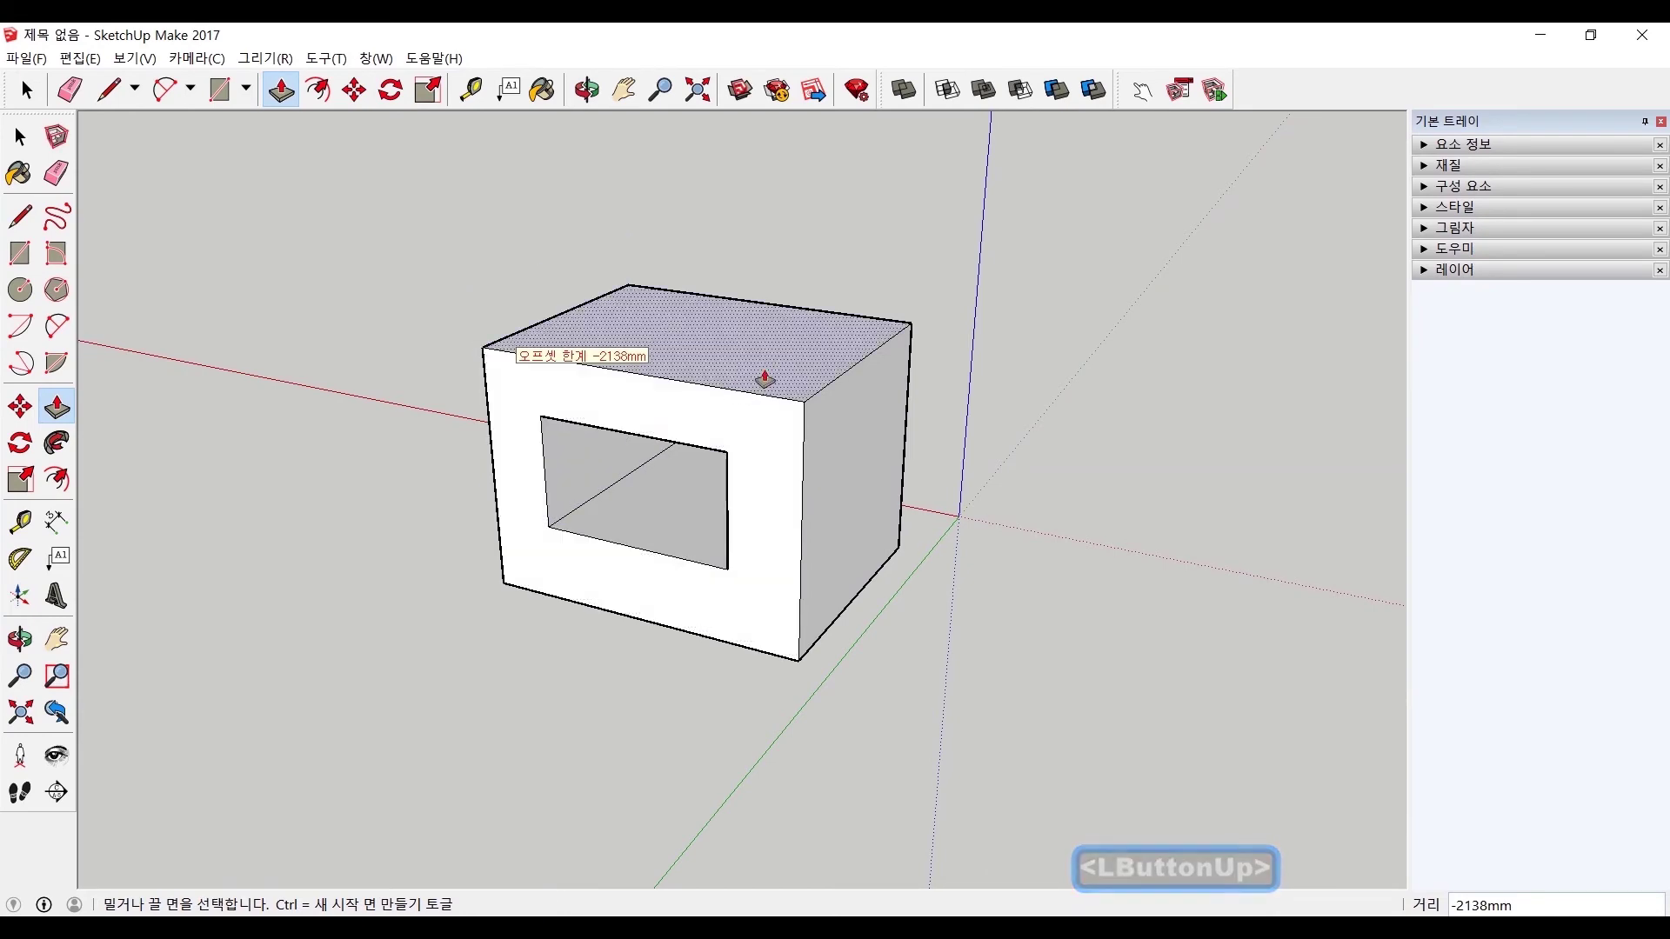
Add another top layer about 324 mm high, and push its right end face 2138 mm to the offset limit.
key("ctrl")
left_click_drag(764, 376, 763, 323)
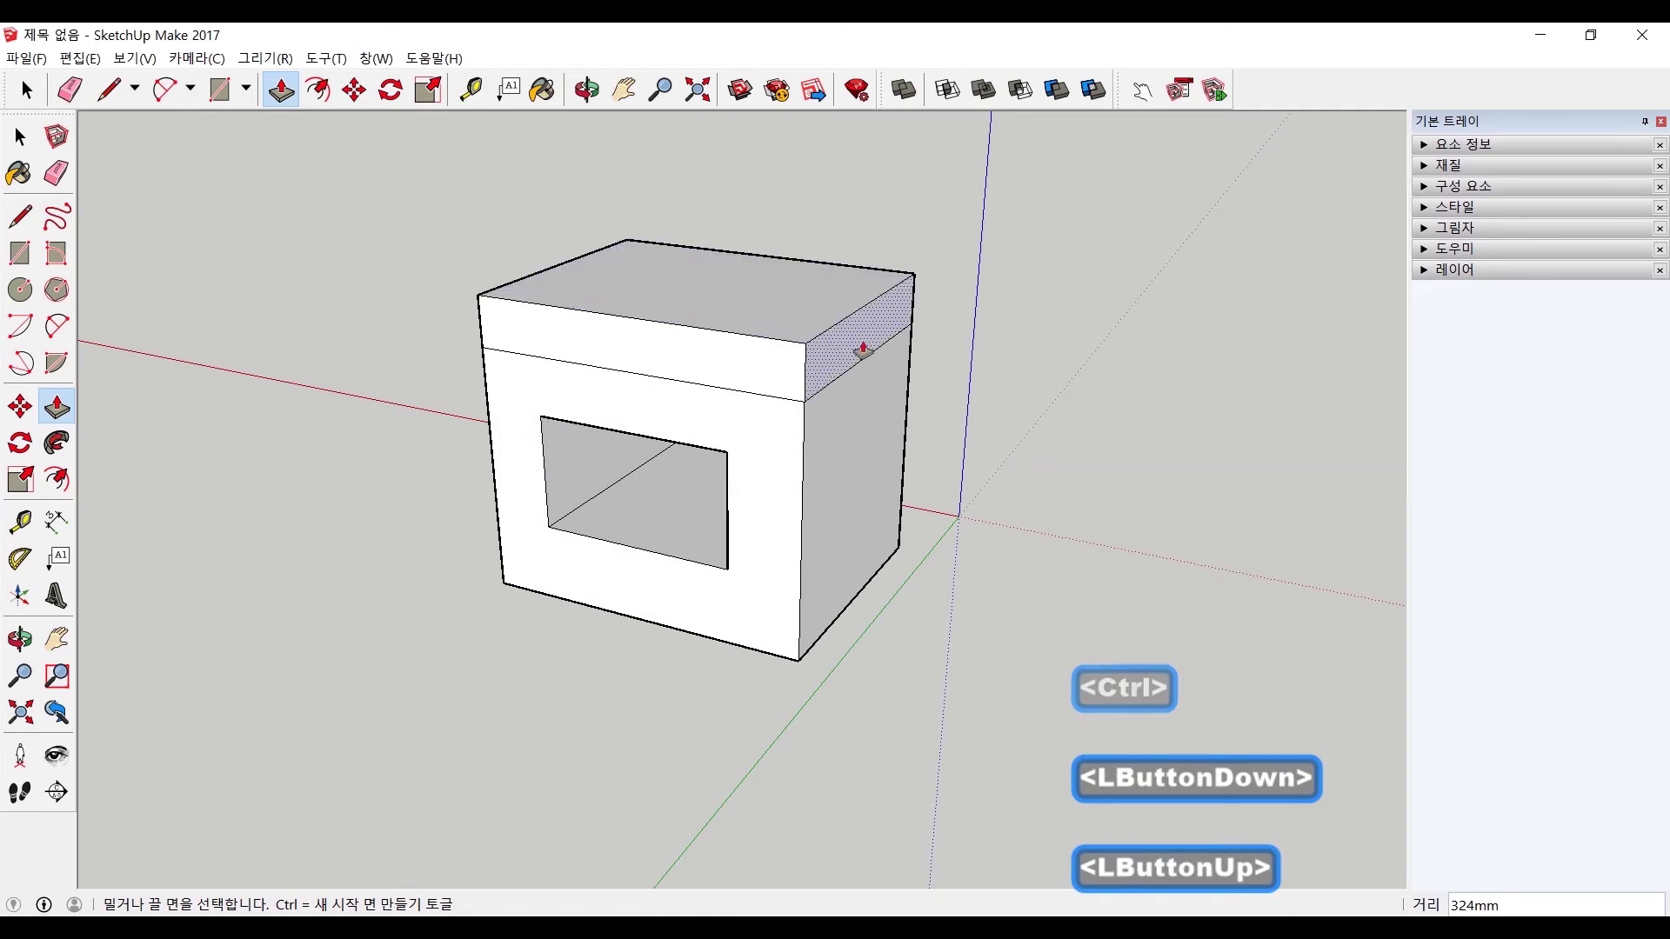
left_click_drag(850, 362, 499, 353)
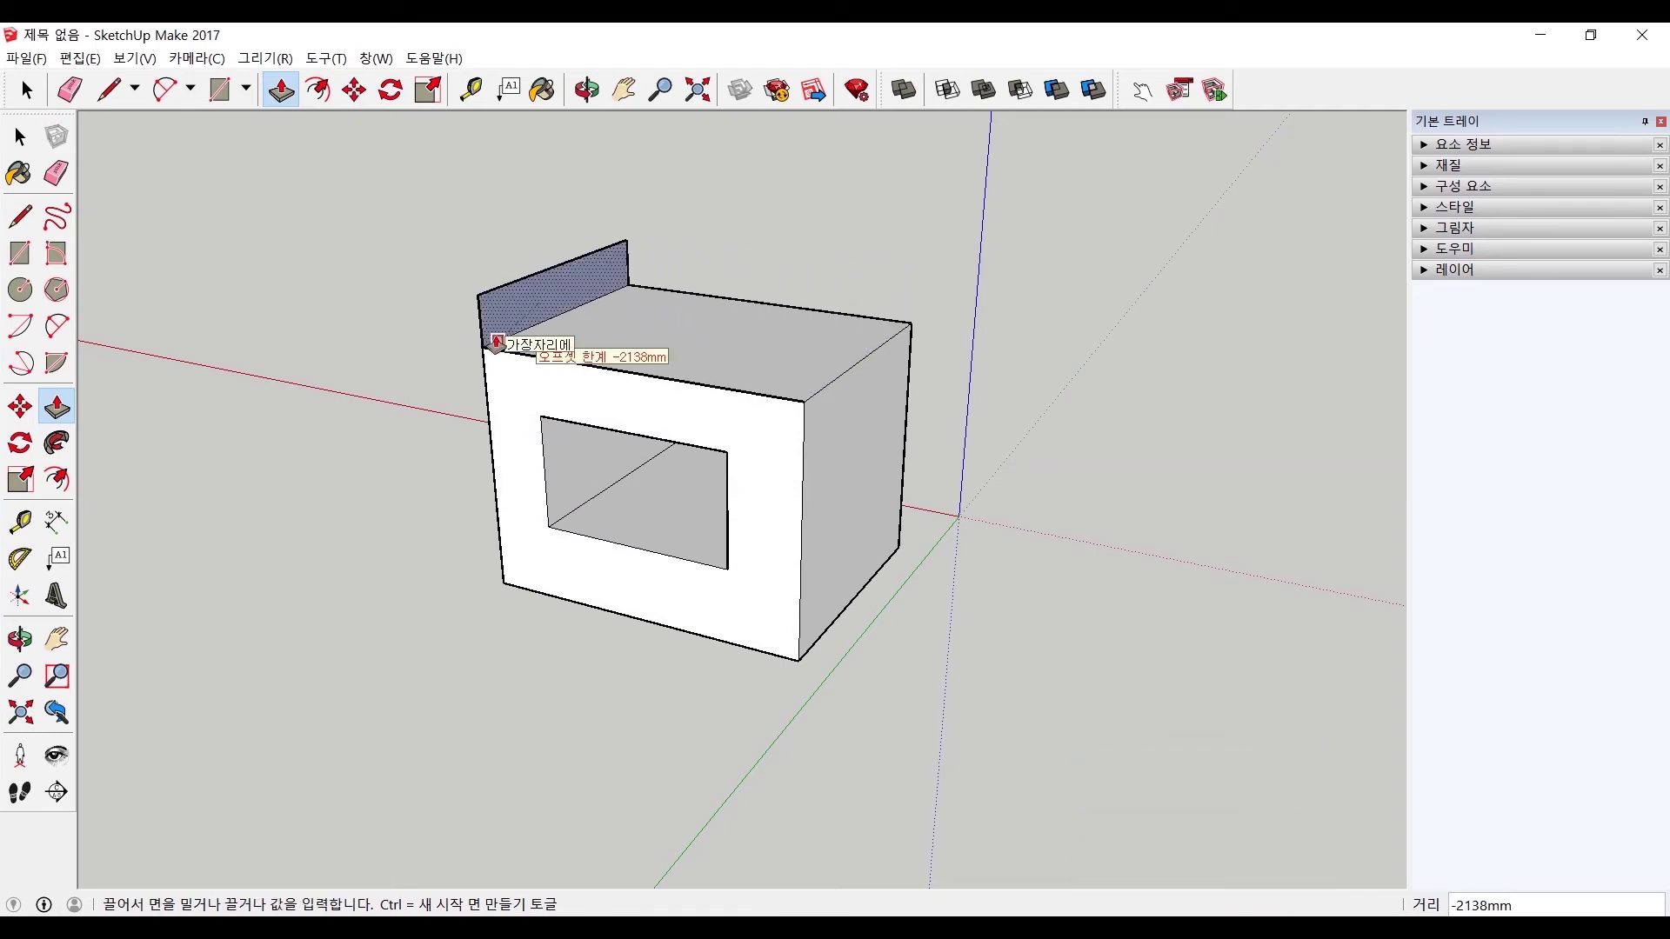
left_click_drag(496, 344, 497, 346)
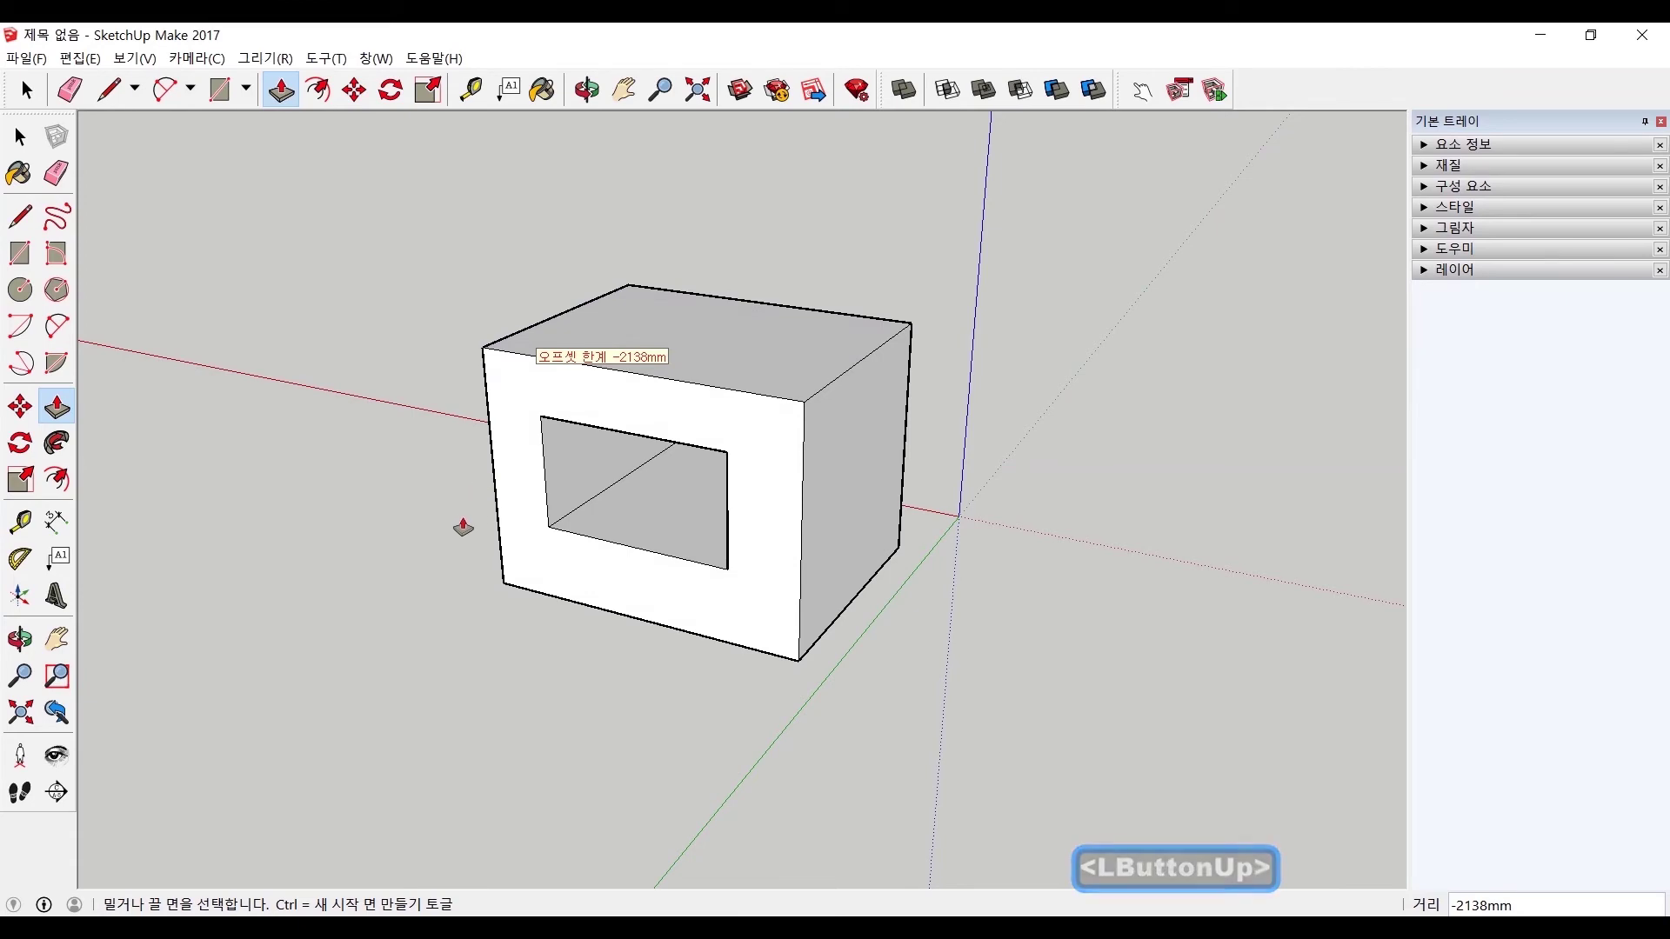
middle_click_drag(464, 527, 687, 397)
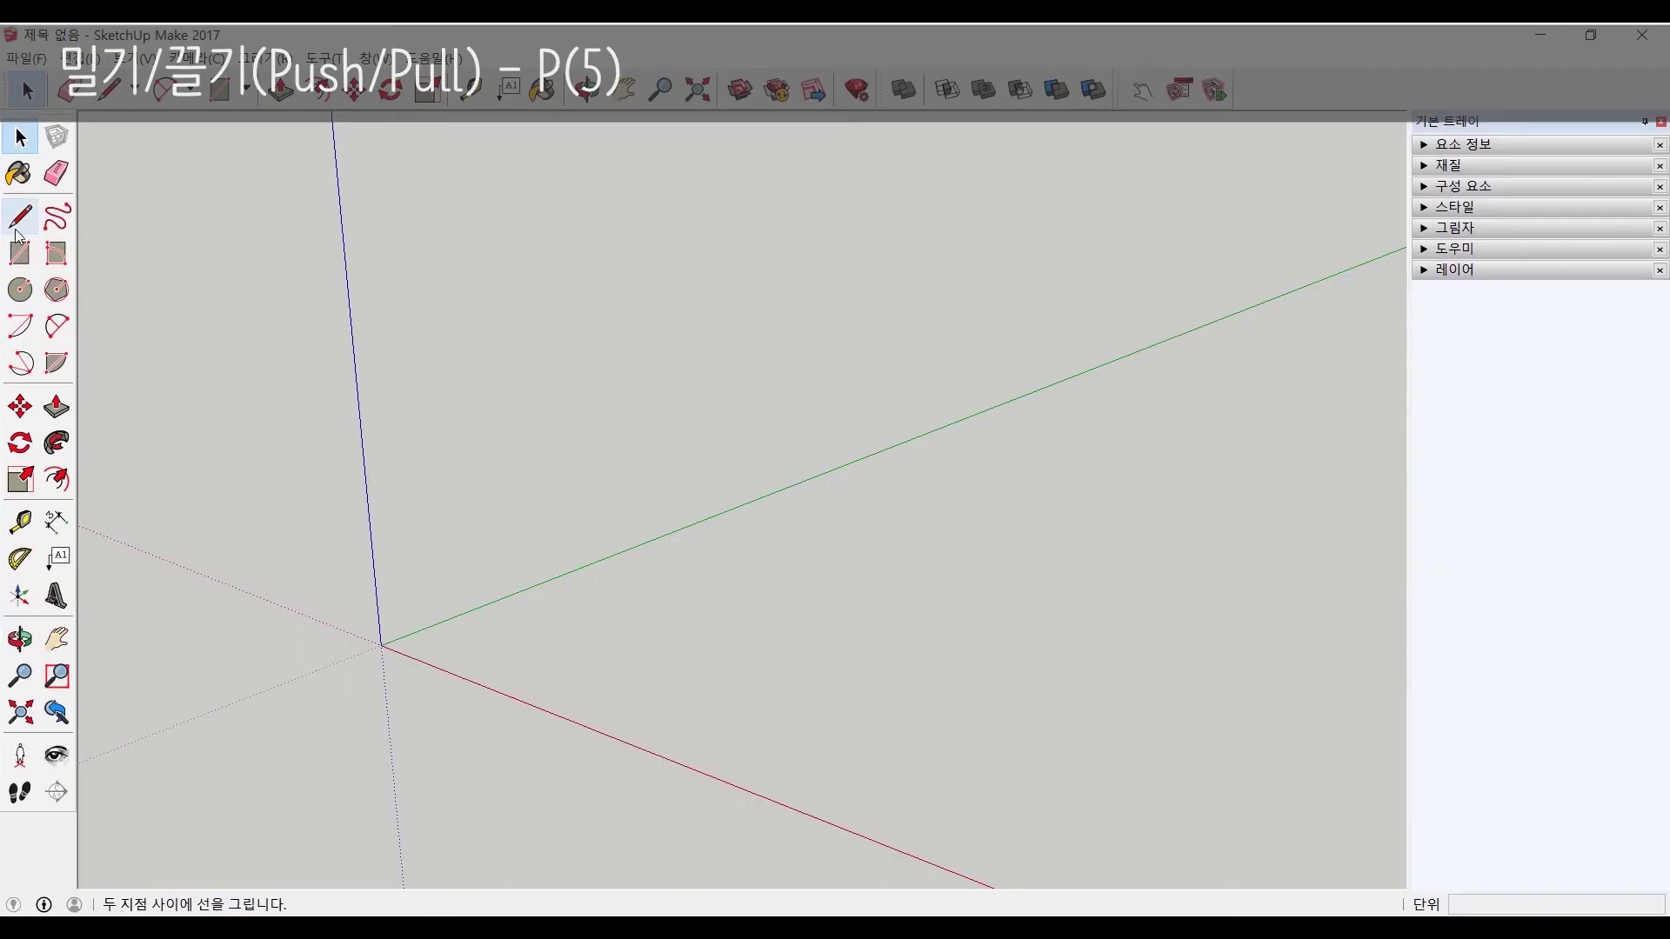
Draw a rectangle of about 1808 by 1728 mm on the ground and pull it up about 1549 mm.
left_click(21, 254)
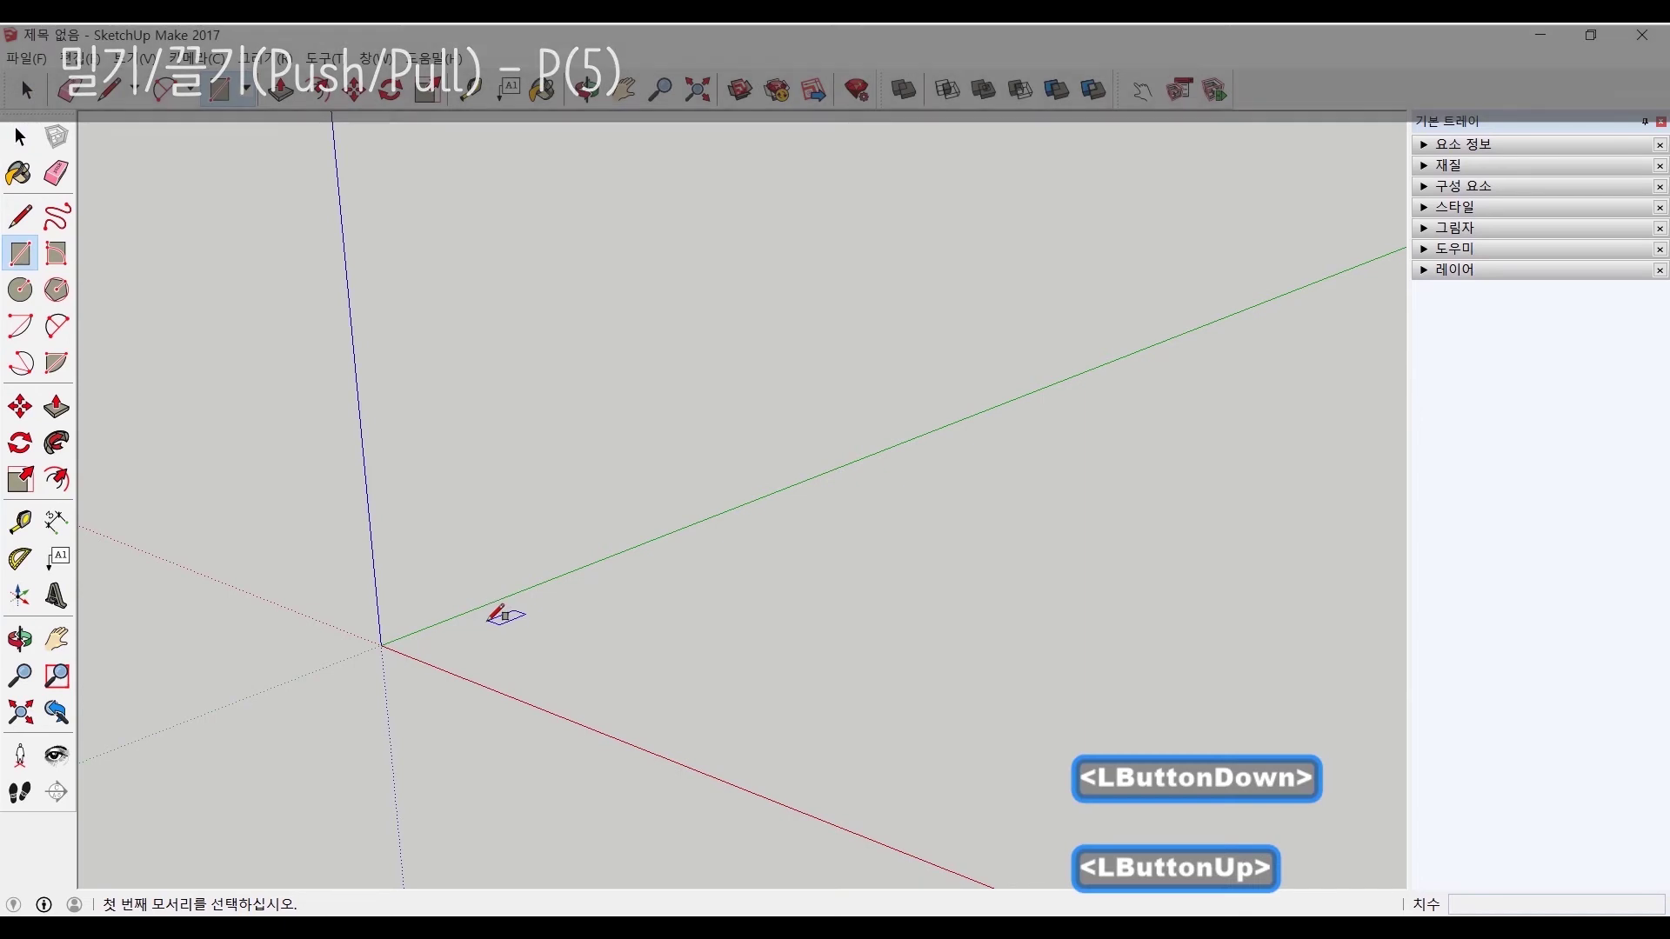
left_click(445, 634)
left_click_drag(669, 654, 866, 614)
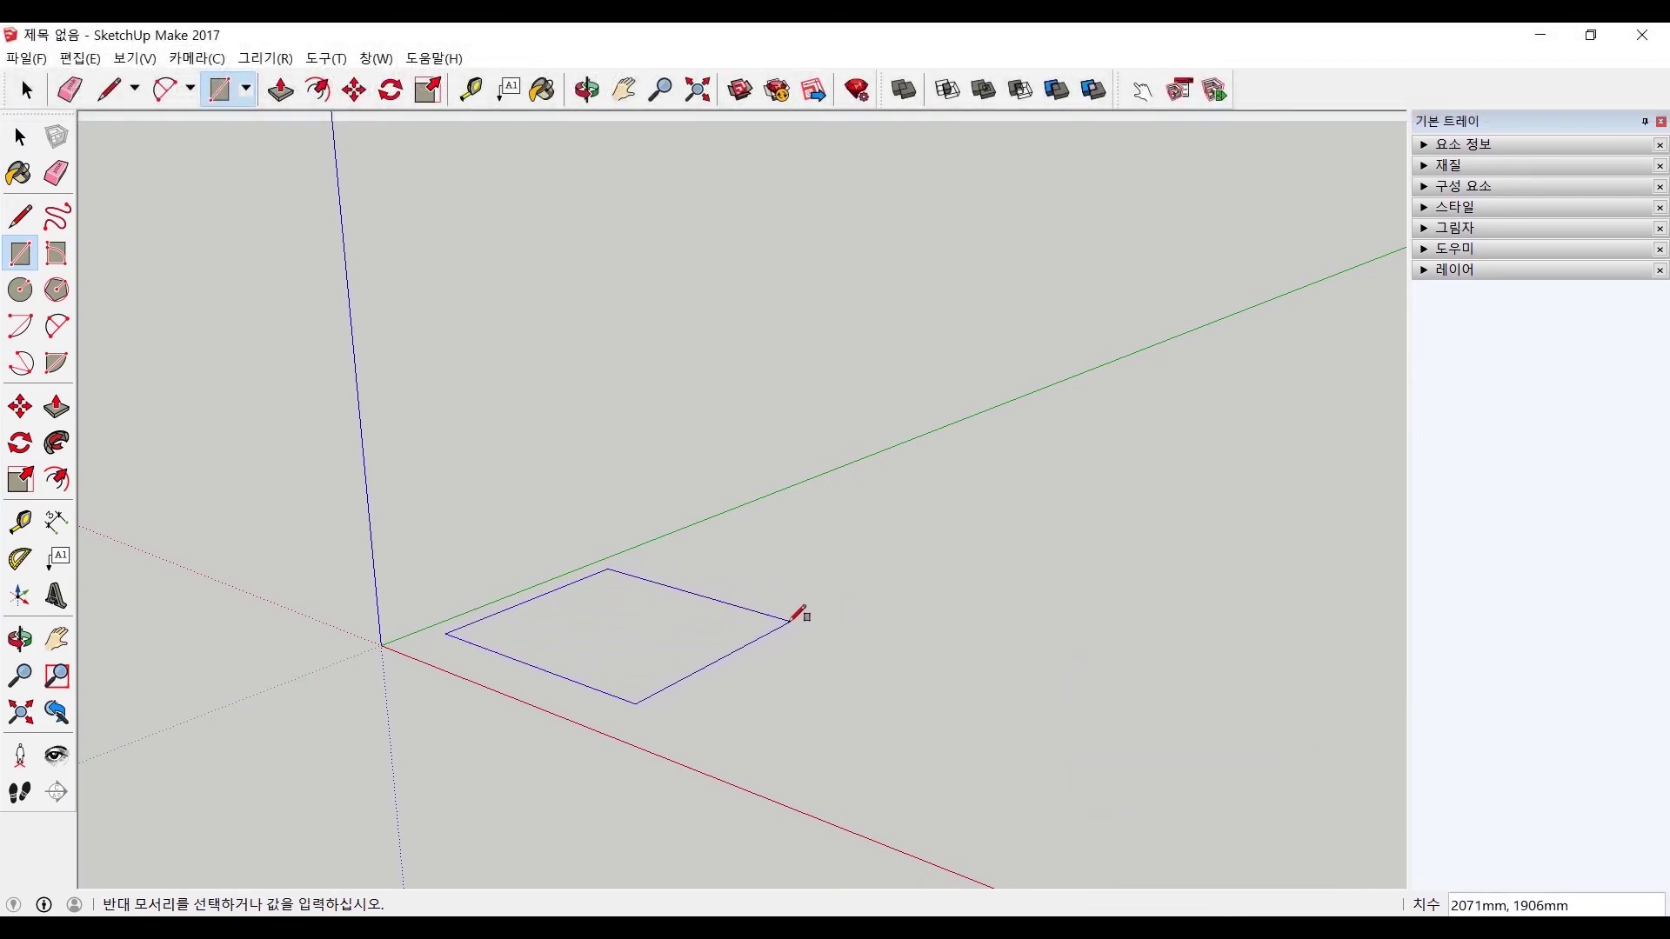
left_click_drag(752, 619, 753, 619)
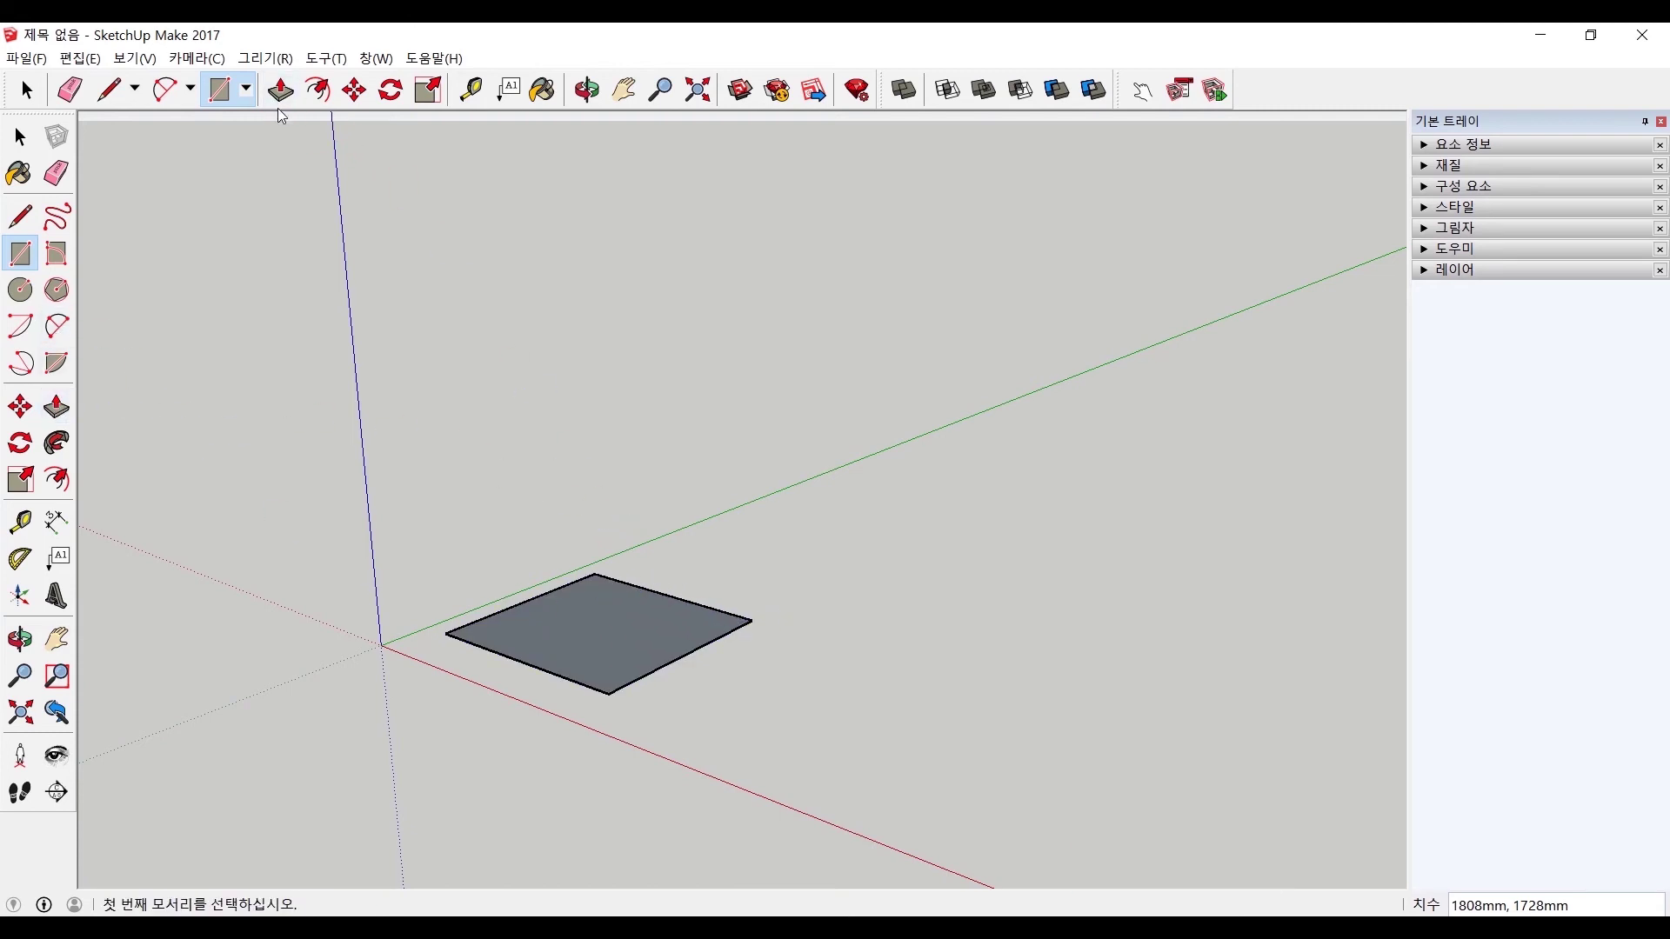
key("p")
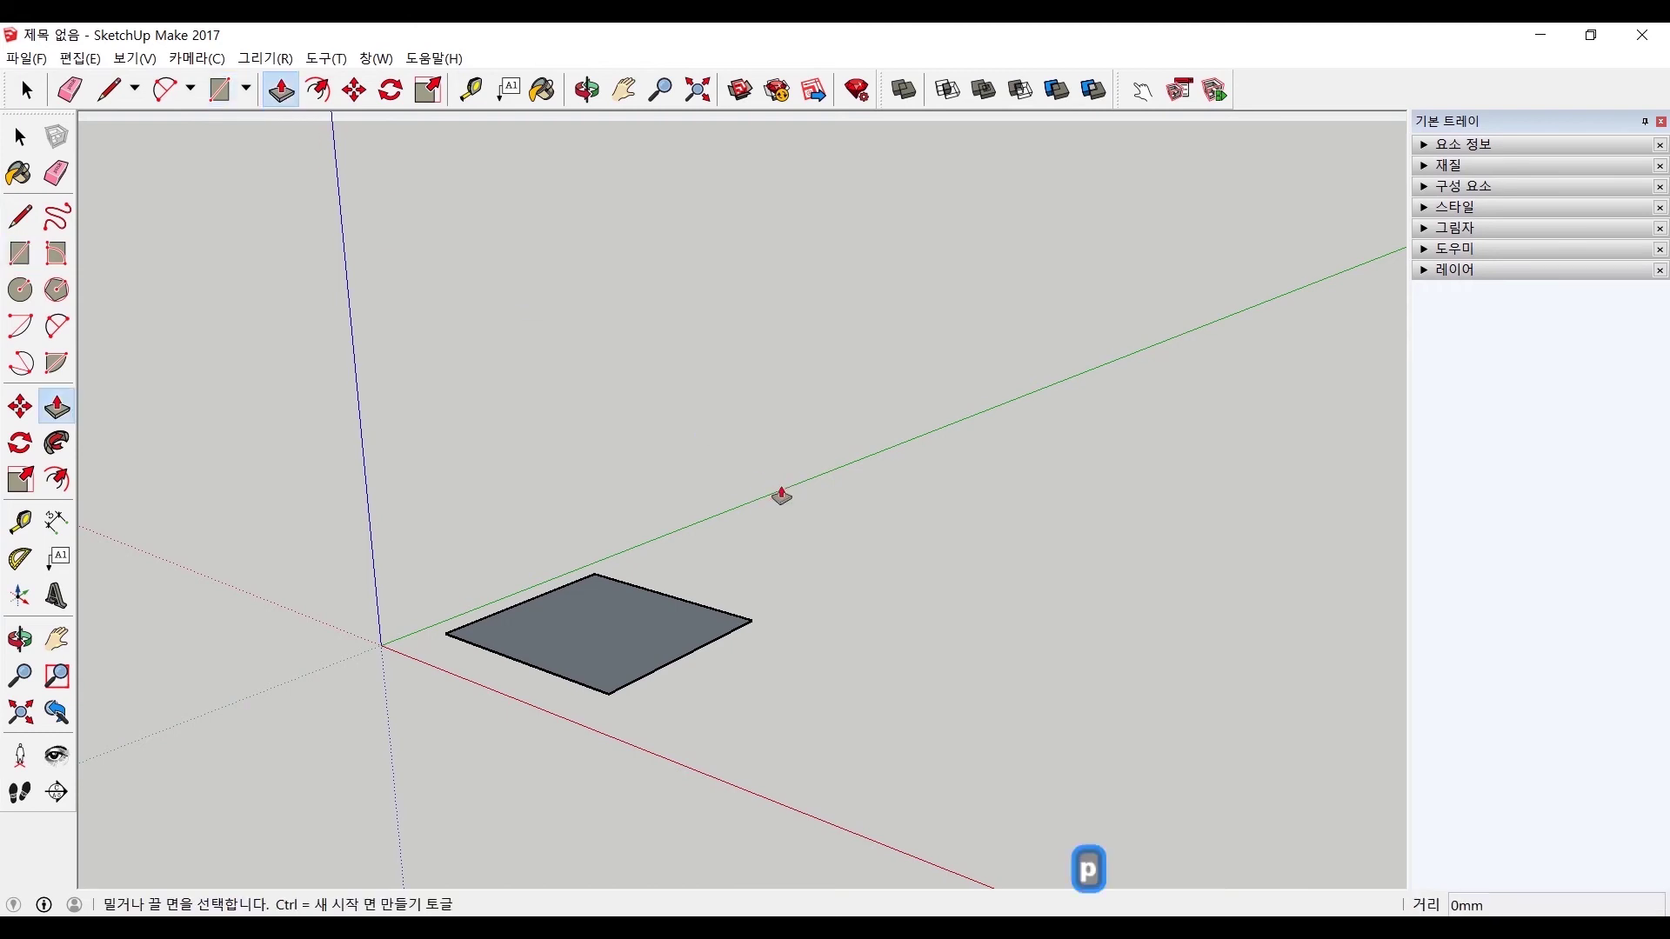
left_click_drag(670, 661, 770, 566)
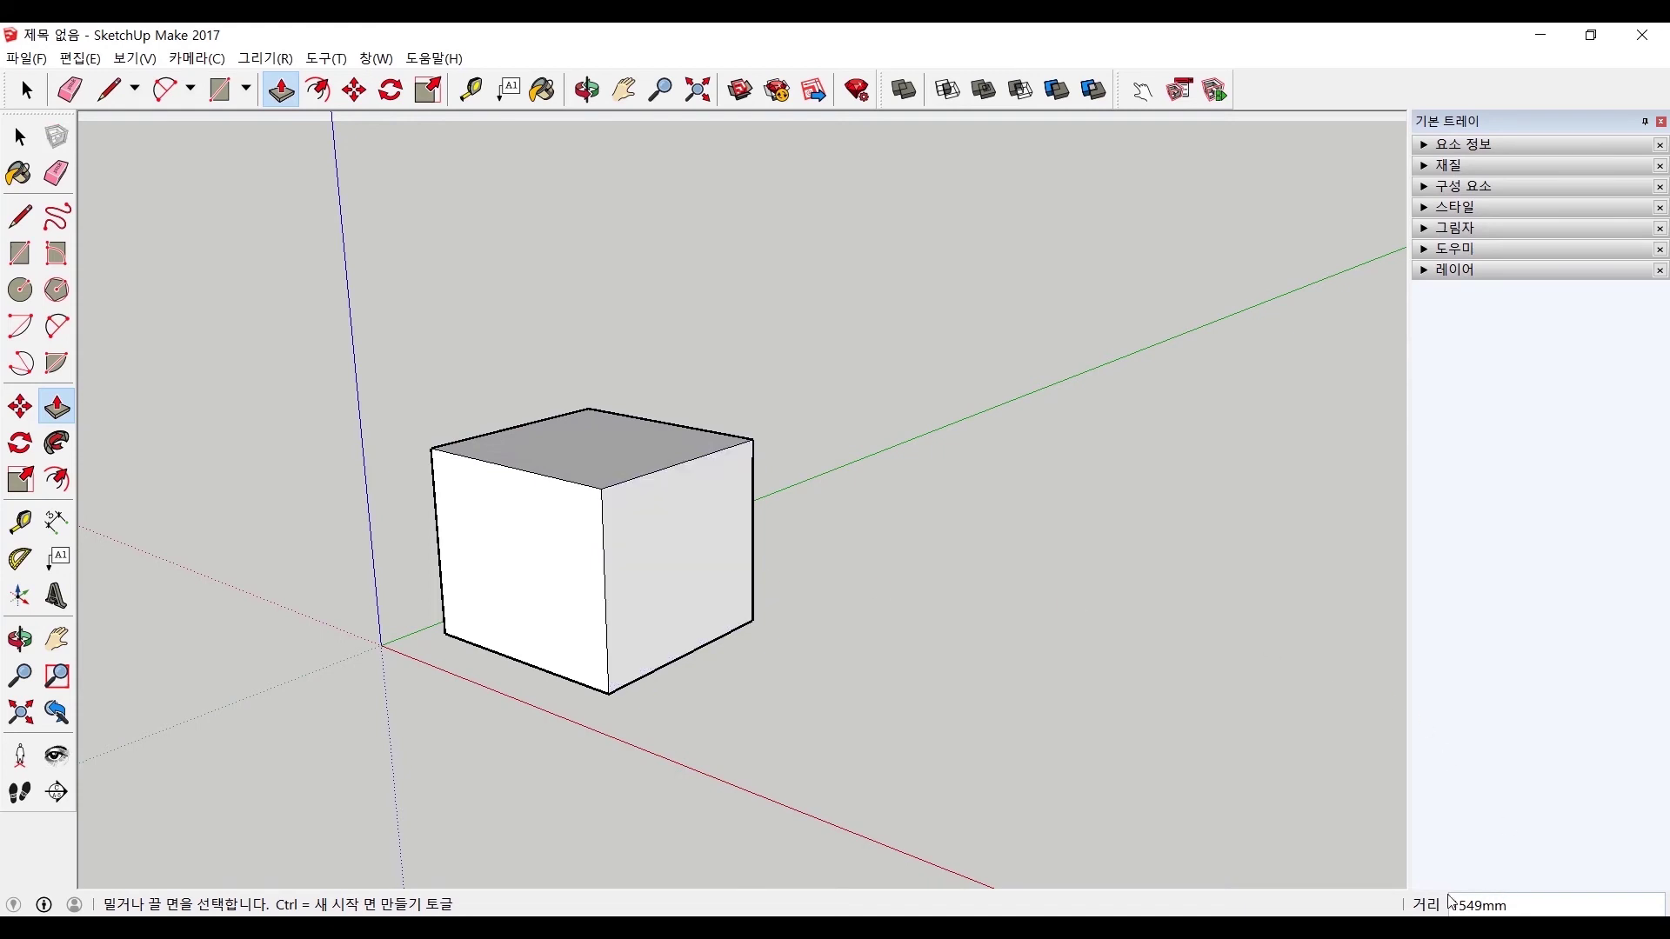
Pull the box's right side outward by exactly 300 mm.
left_click_drag(696, 591, 730, 606)
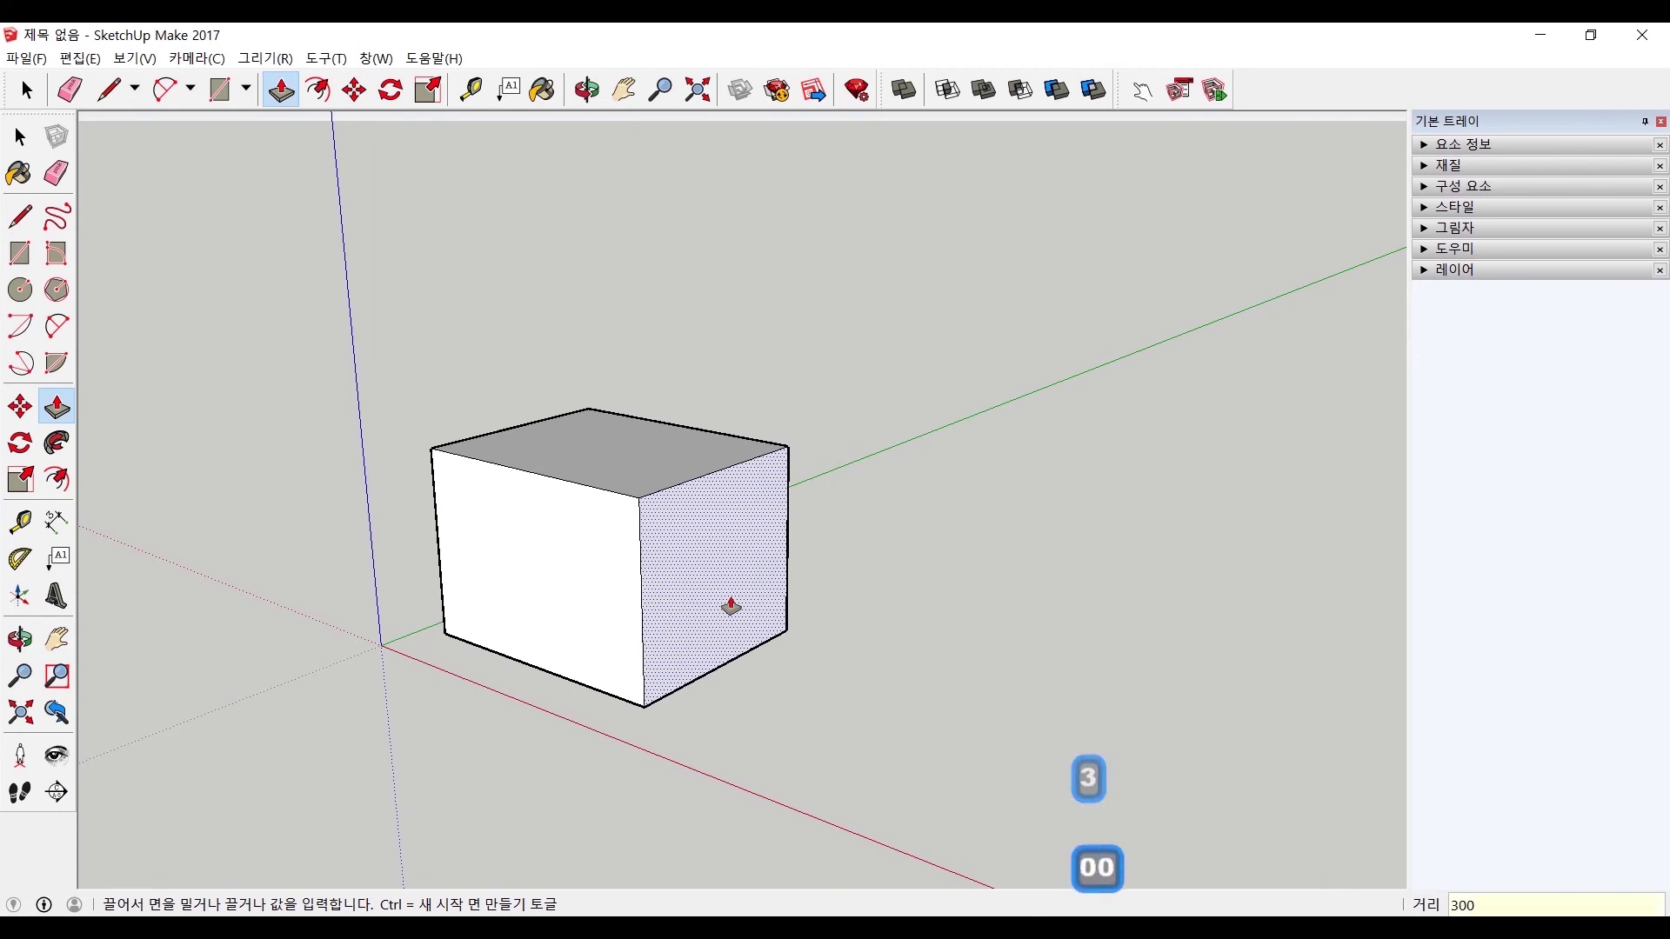
key("Return")
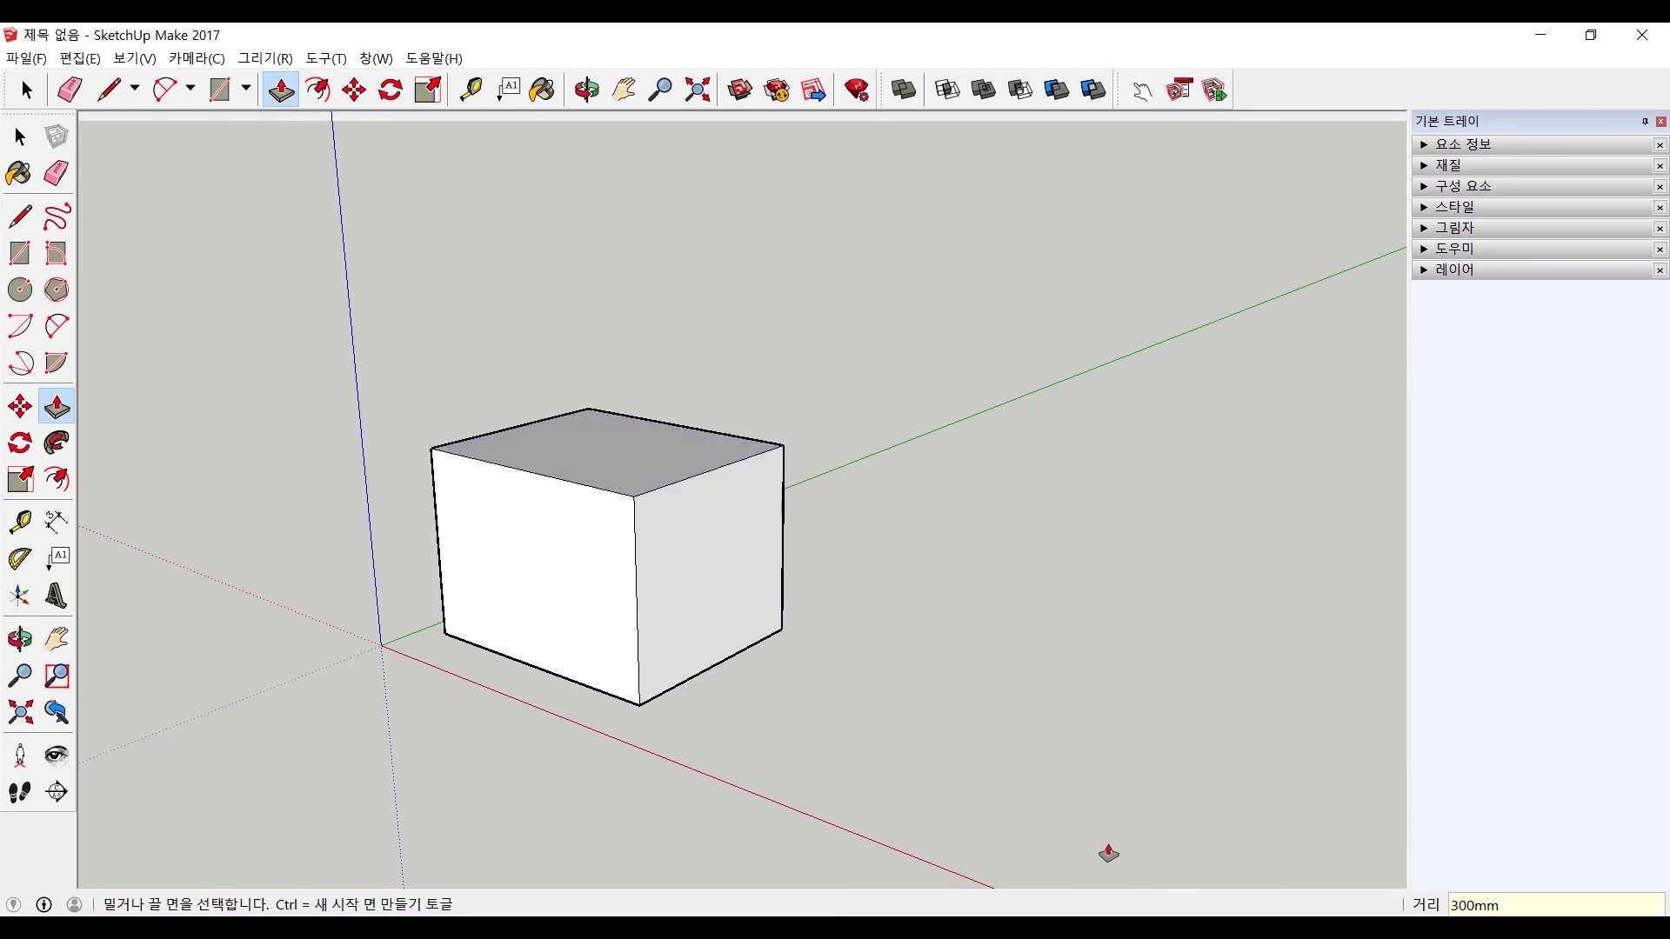
Repeat the last 300 mm Push/Pull distance on the box's top, front and side faces to shrink it.
double_click(663, 461)
double_click(580, 598)
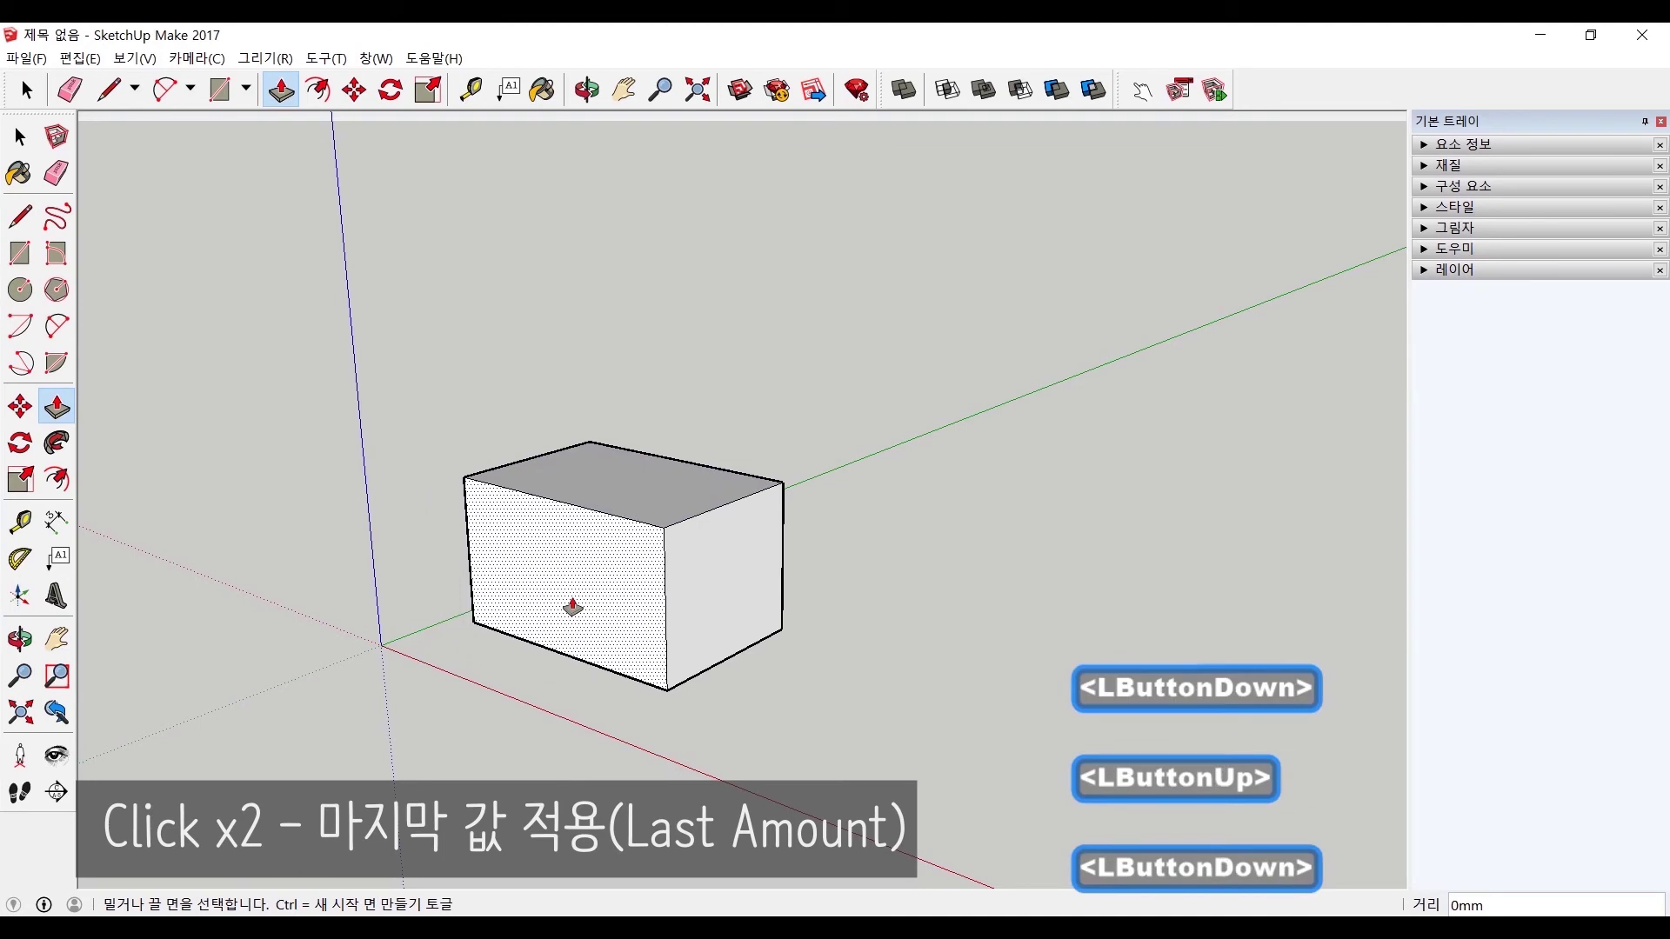
left_click(736, 607)
middle_click_drag(738, 615, 248, 522)
double_click(696, 550)
double_click(652, 551)
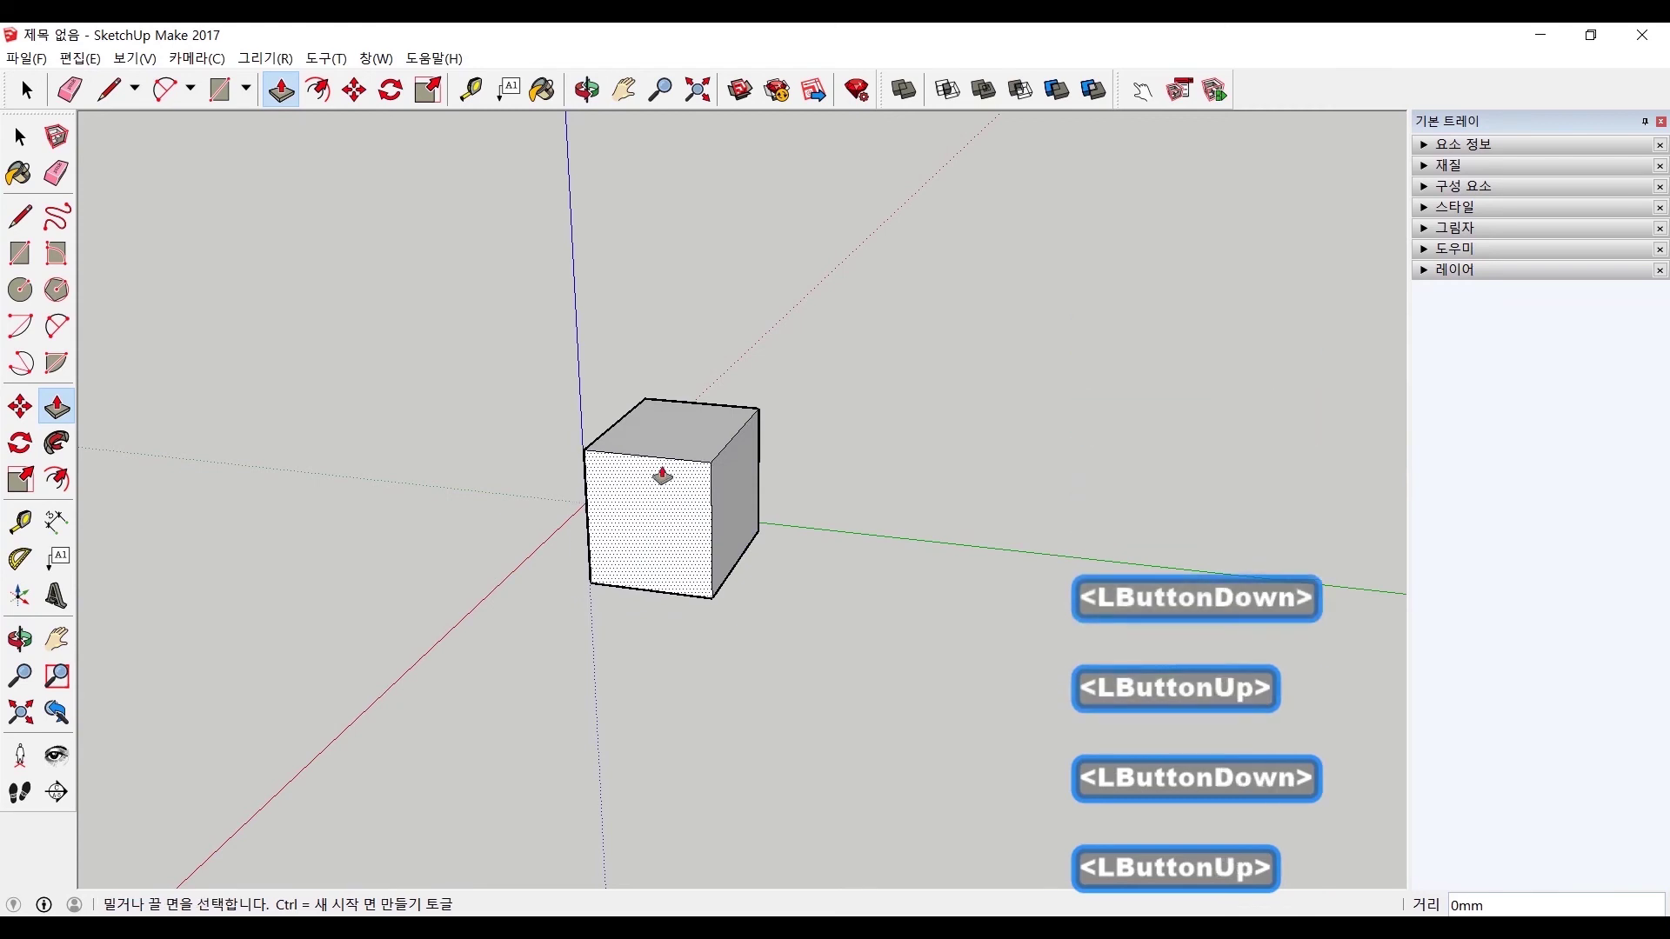
Apply the same Push/Pull distance again to the top, front and side faces, thinning the box into a narrow slab.
double_click(676, 448)
left_click(738, 523)
left_click(738, 522)
middle_click_drag(738, 522, 798, 585)
left_click(743, 581)
left_click(748, 579)
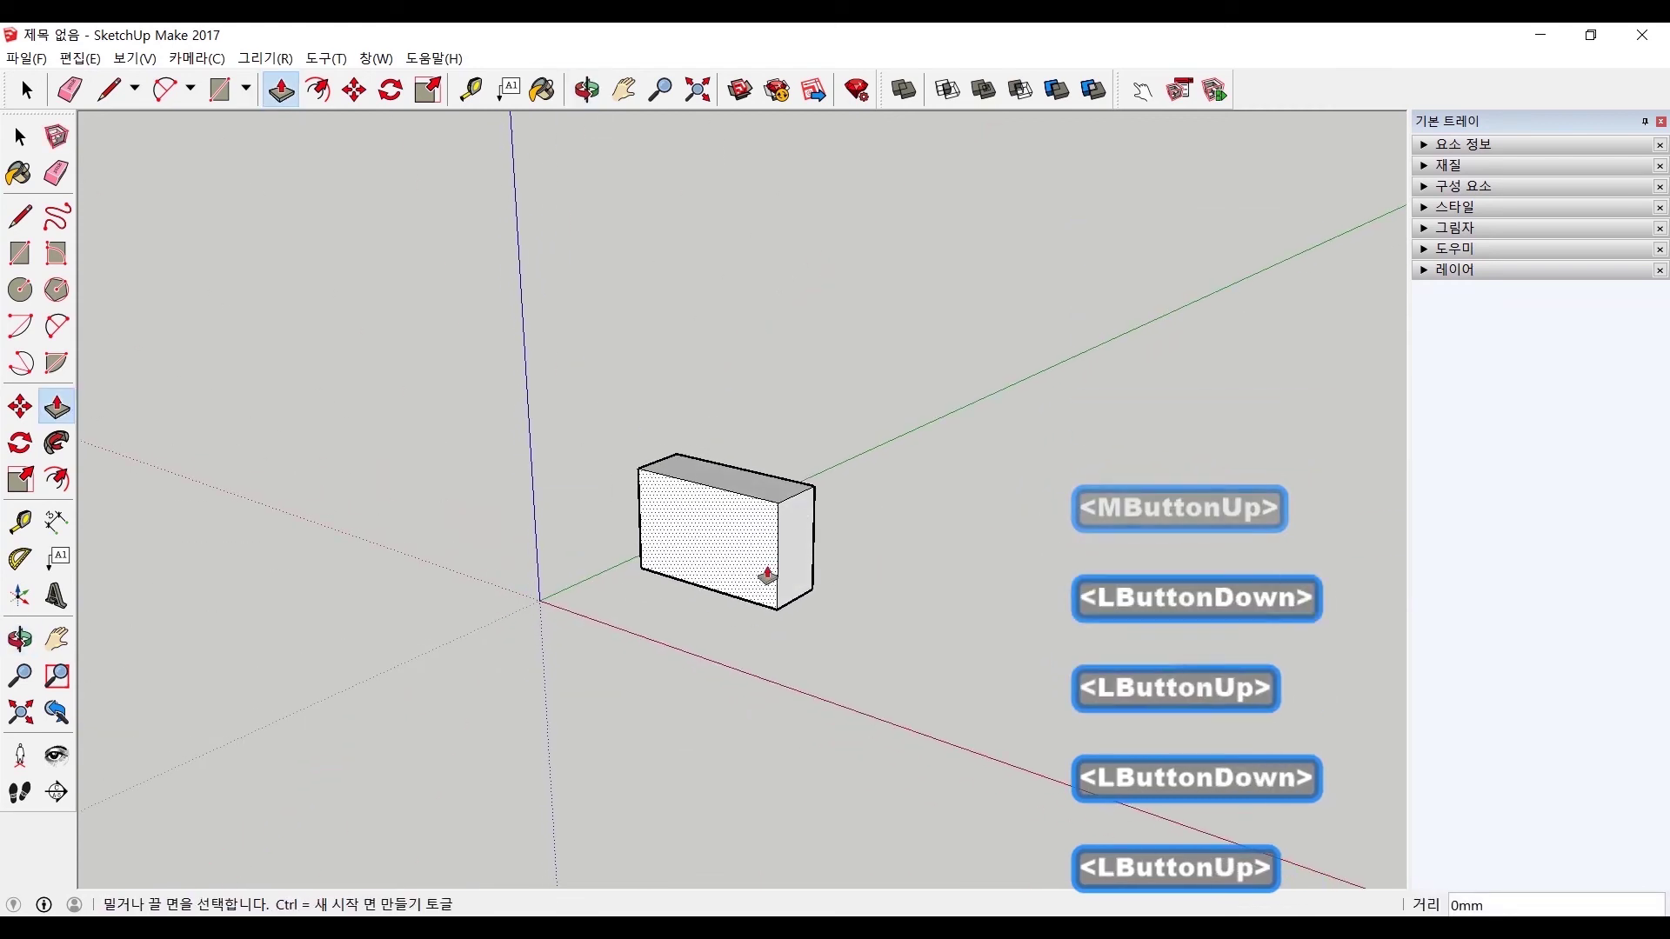
double_click(800, 578)
Keep repeating the last Push/Pull distance on the slab's end, top and front faces until only a small block remains.
middle_click_drag(641, 544, 1135, 553)
double_click(670, 561)
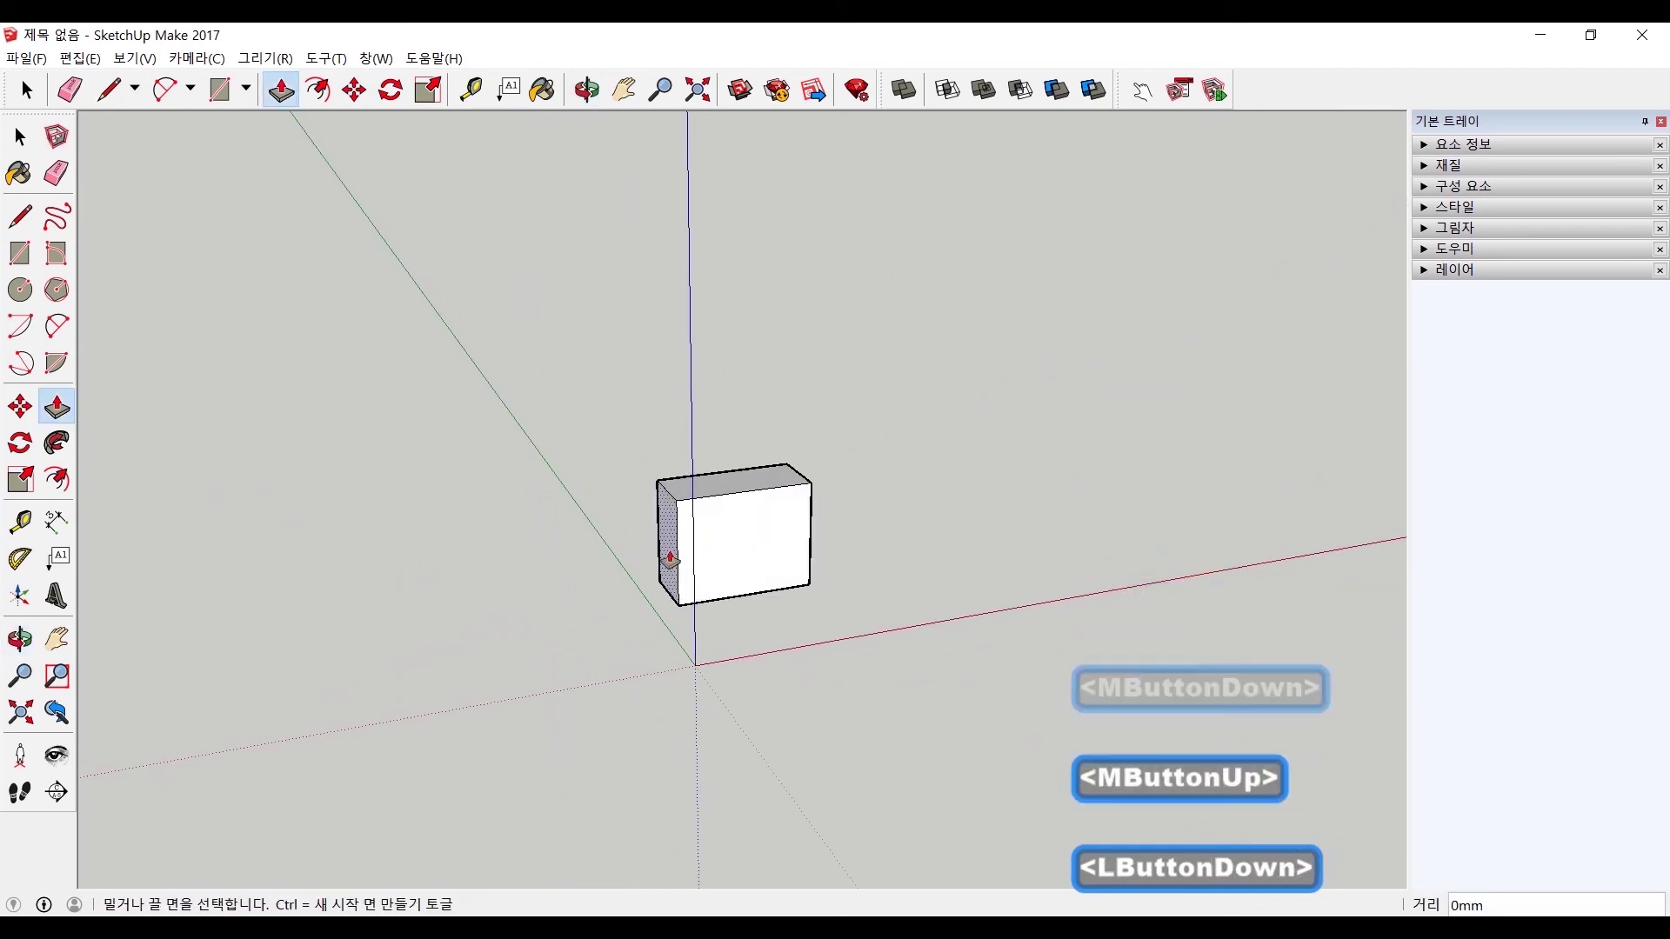
double_click(746, 485)
middle_click_drag(827, 533, 763, 577)
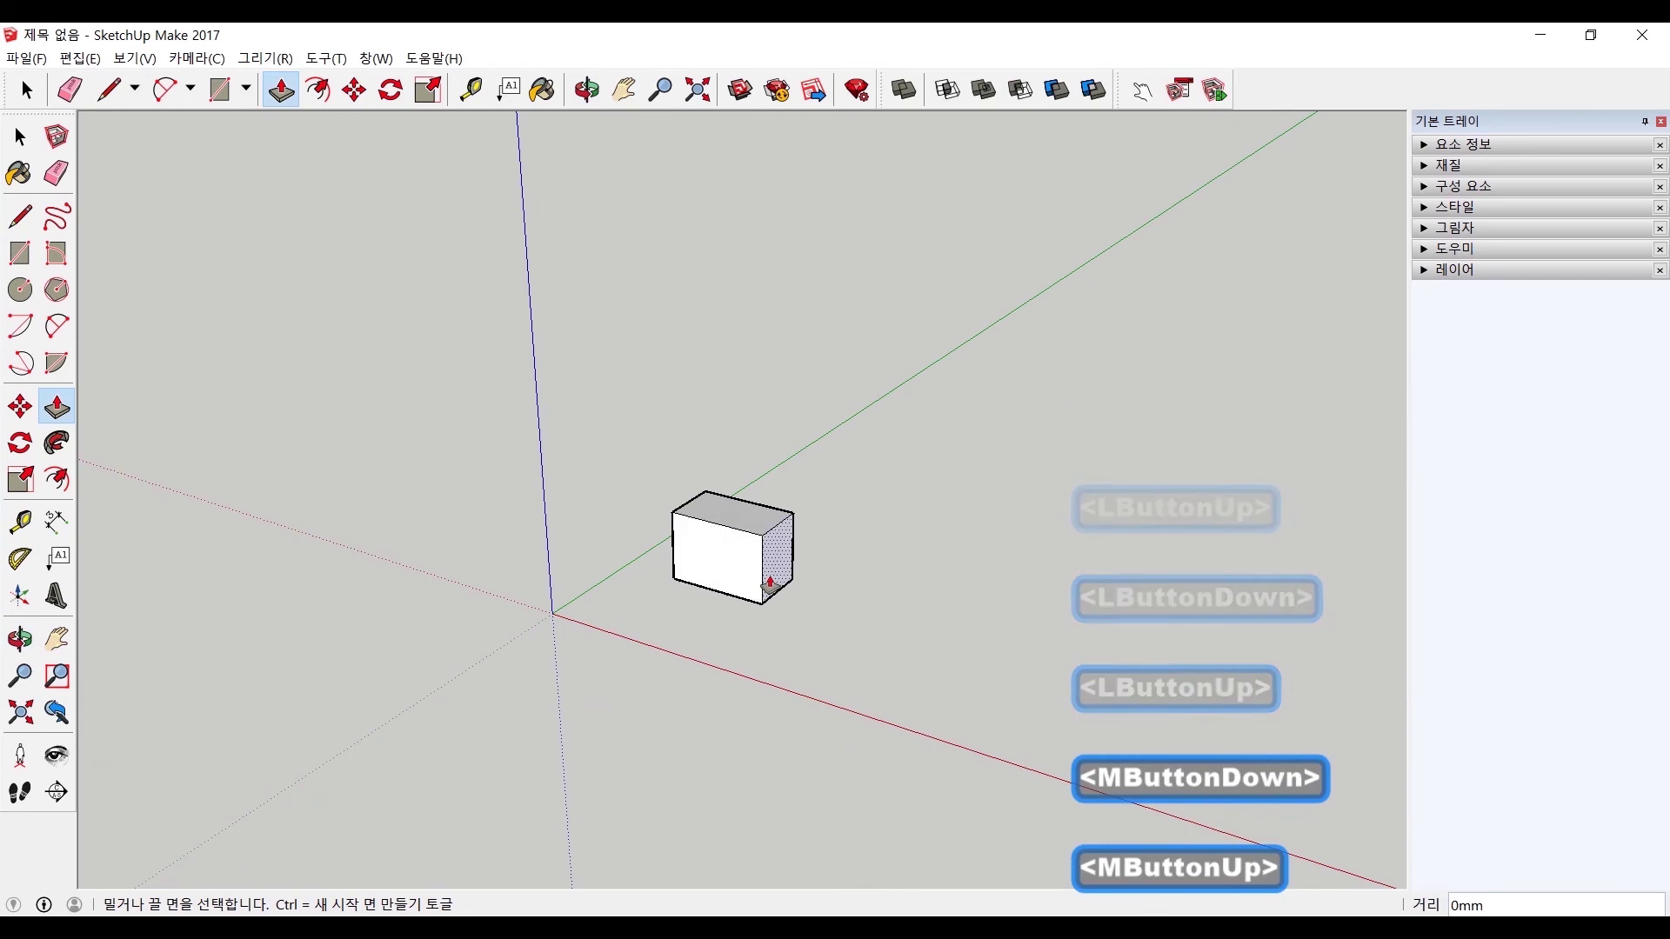
double_click(755, 581)
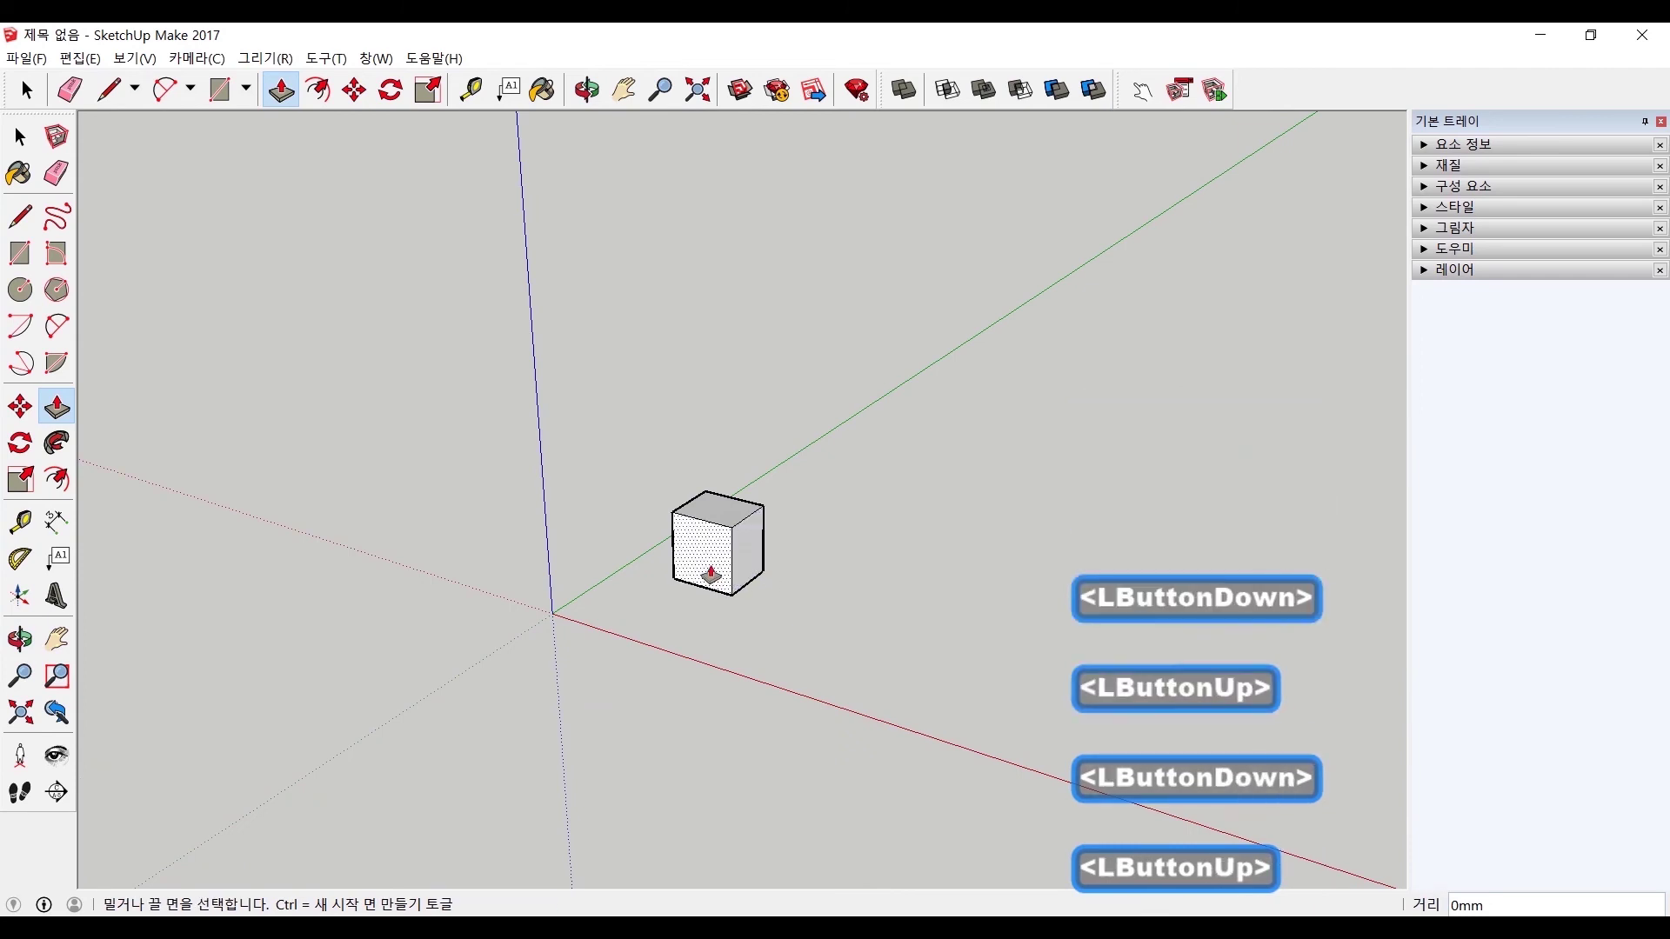
double_click(731, 524)
double_click(748, 582)
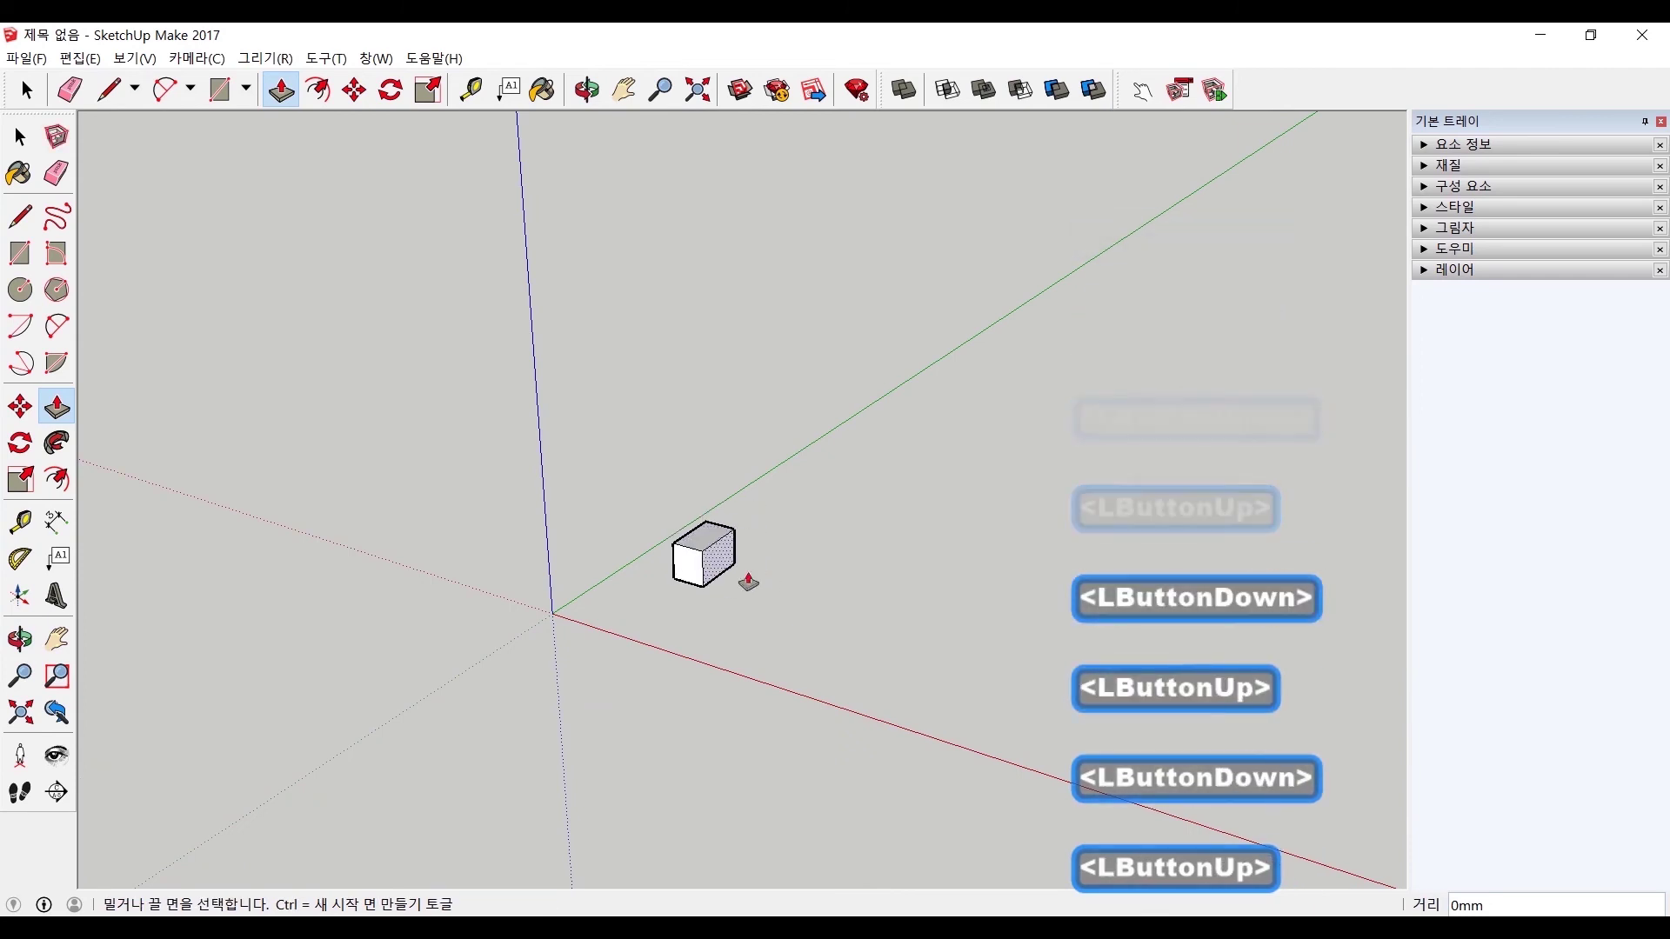
left_click(686, 581)
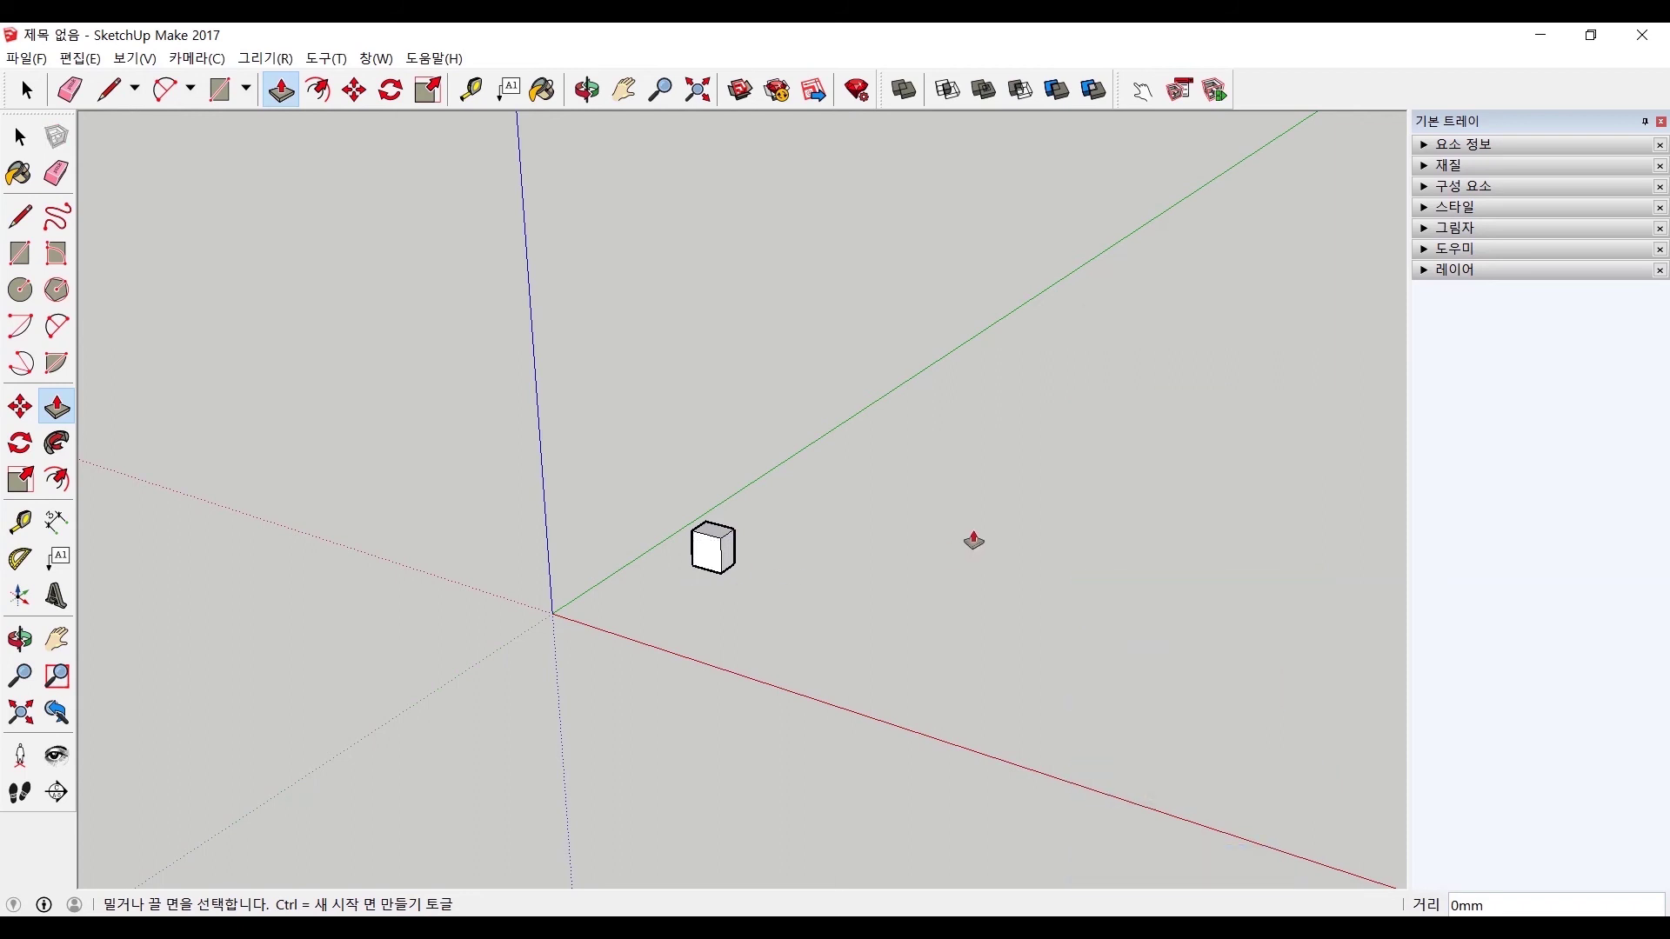
Undo the repeated offsets and the 300 mm side pull, returning to the box as first extruded.
key("ctrl+z")
key("ctrl+z")
key("ctrl+z")
key("ctrl+z")
key("ctrl+z")
key("ctrl+z")
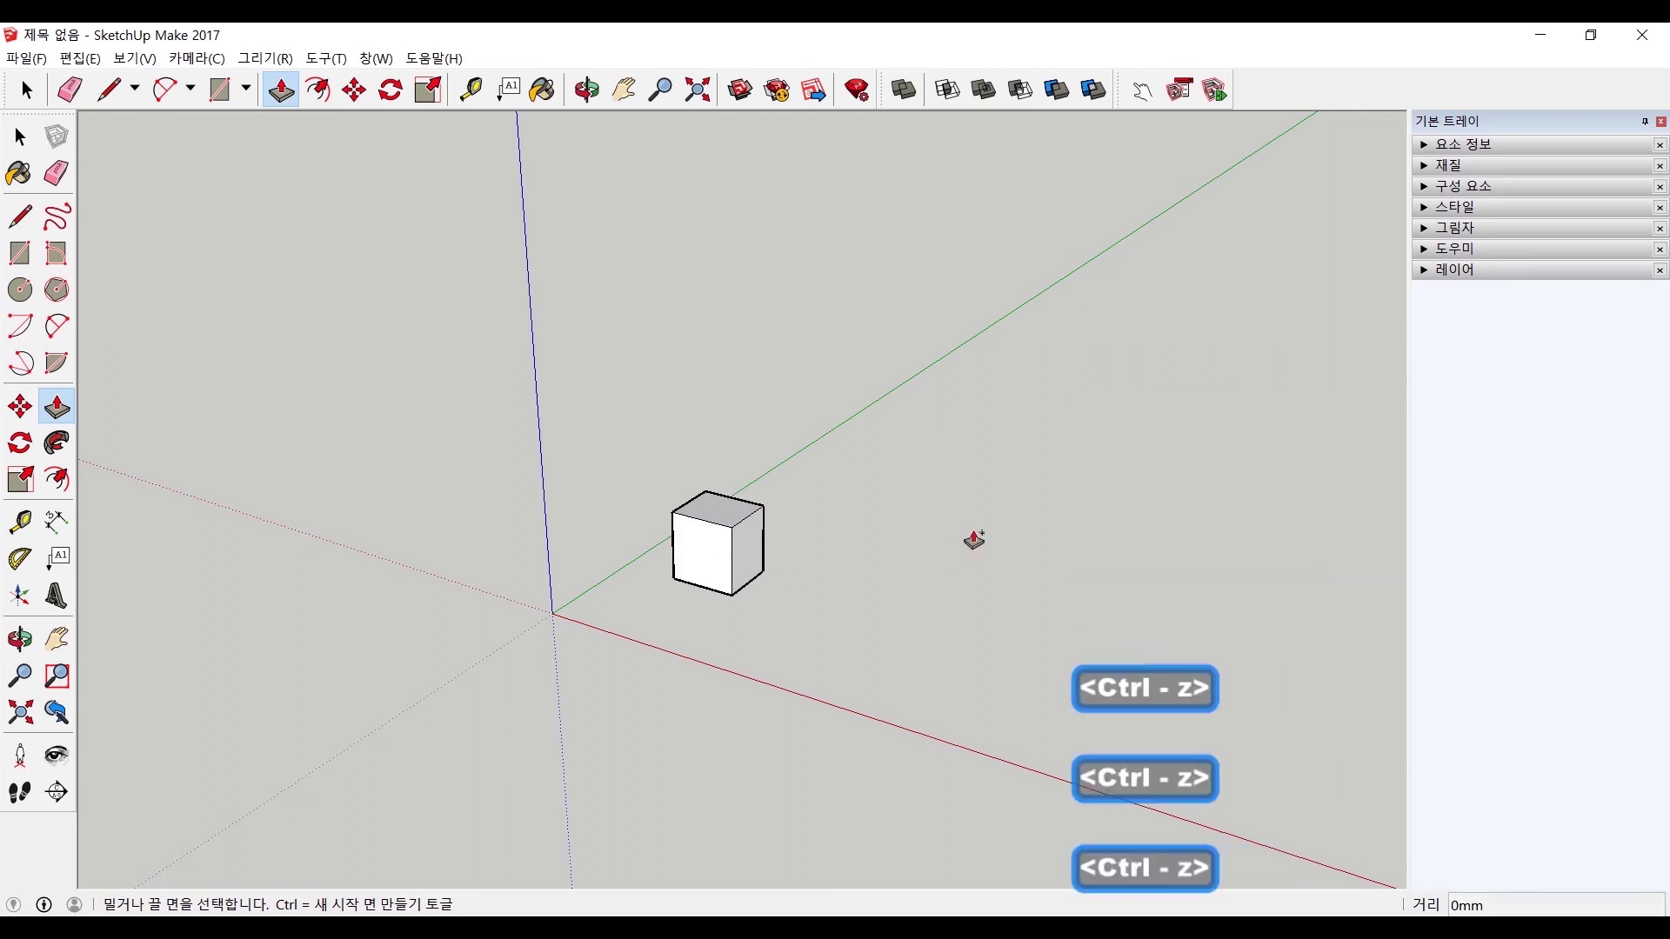
key("ctrl+z")
key("ctrl+z")
key("ctrl+z")
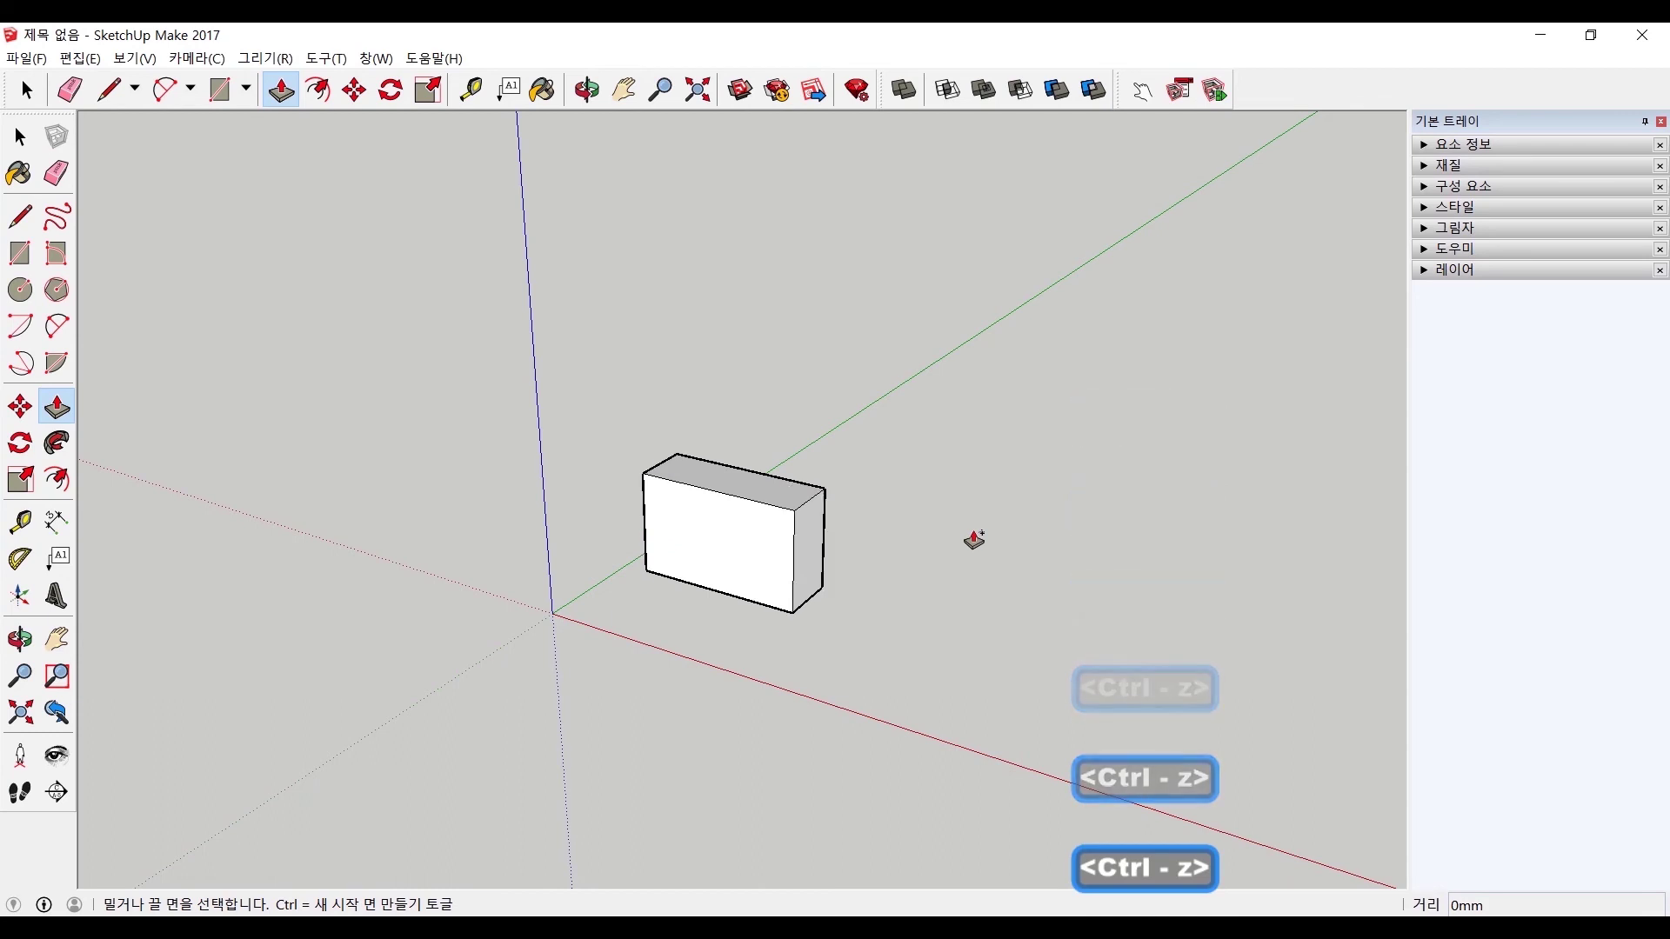
key("ctrl+z")
key("ctrl+z")
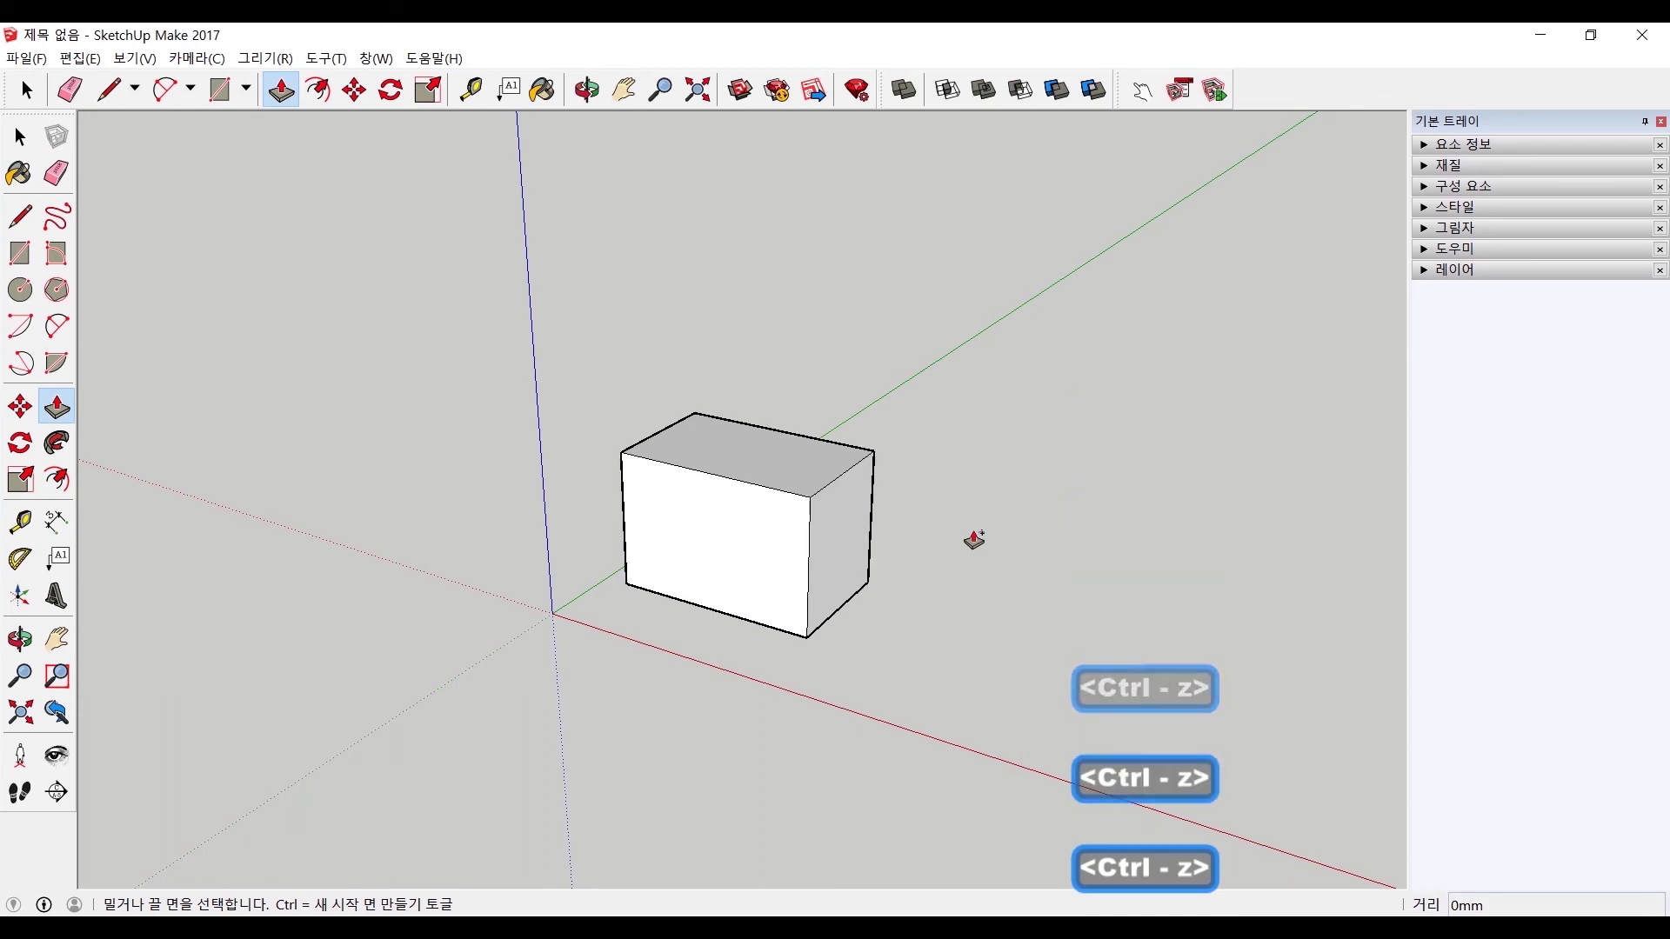
key("ctrl+z")
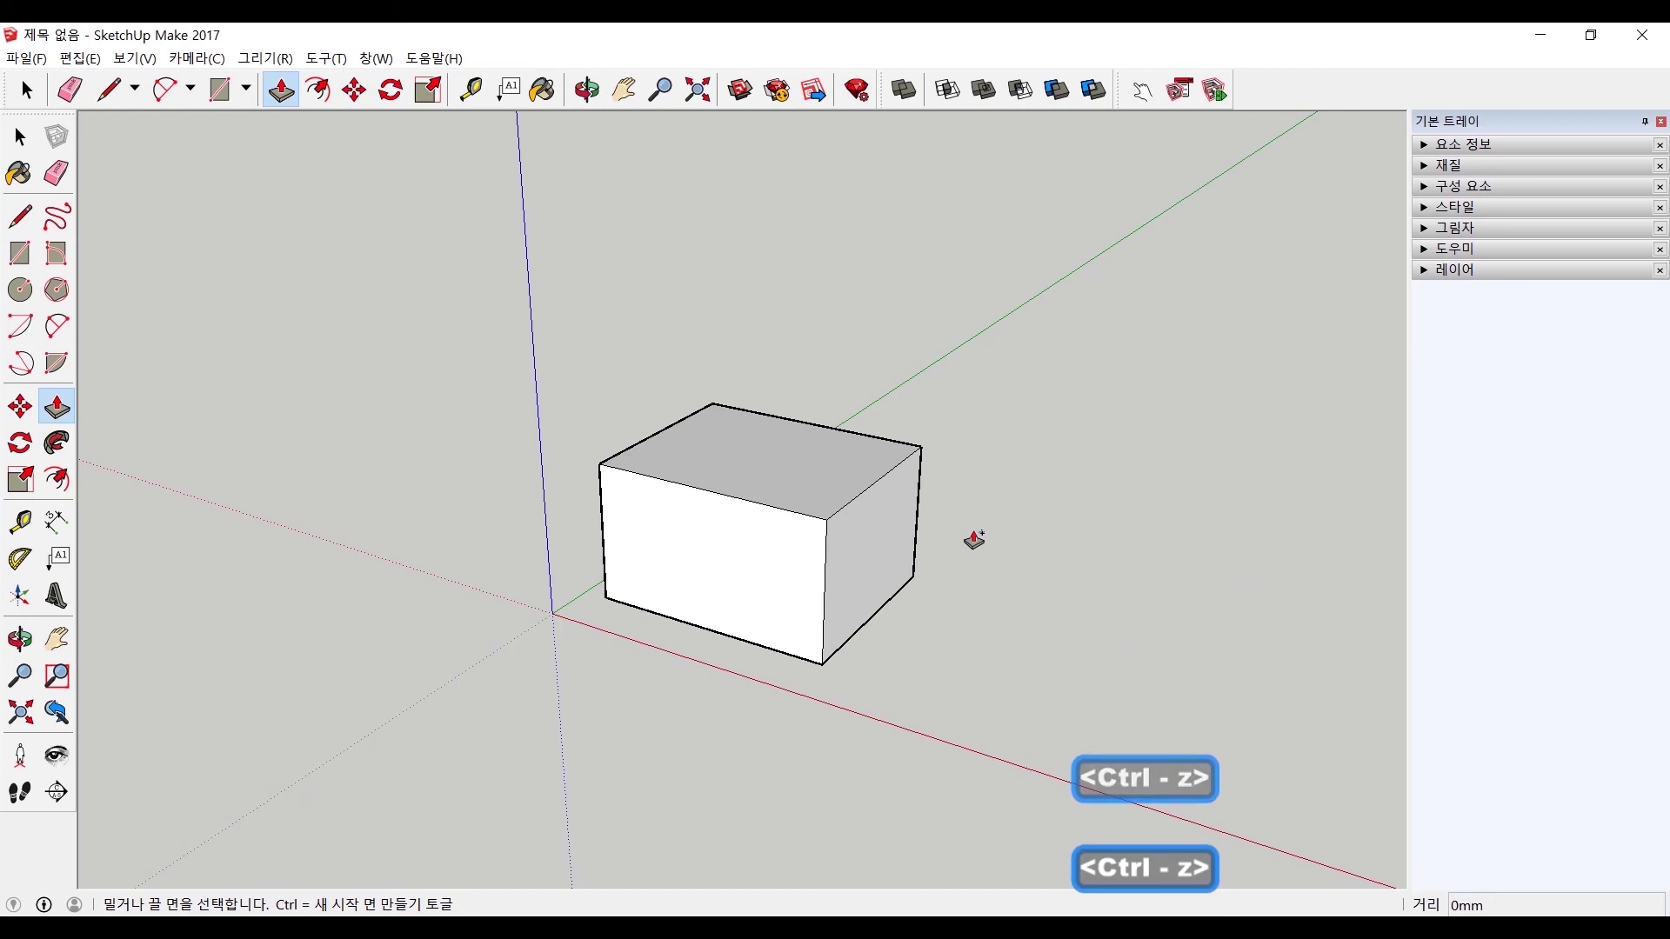
key("ctrl+z")
key("ctrl+z")
key("ctrl+z")
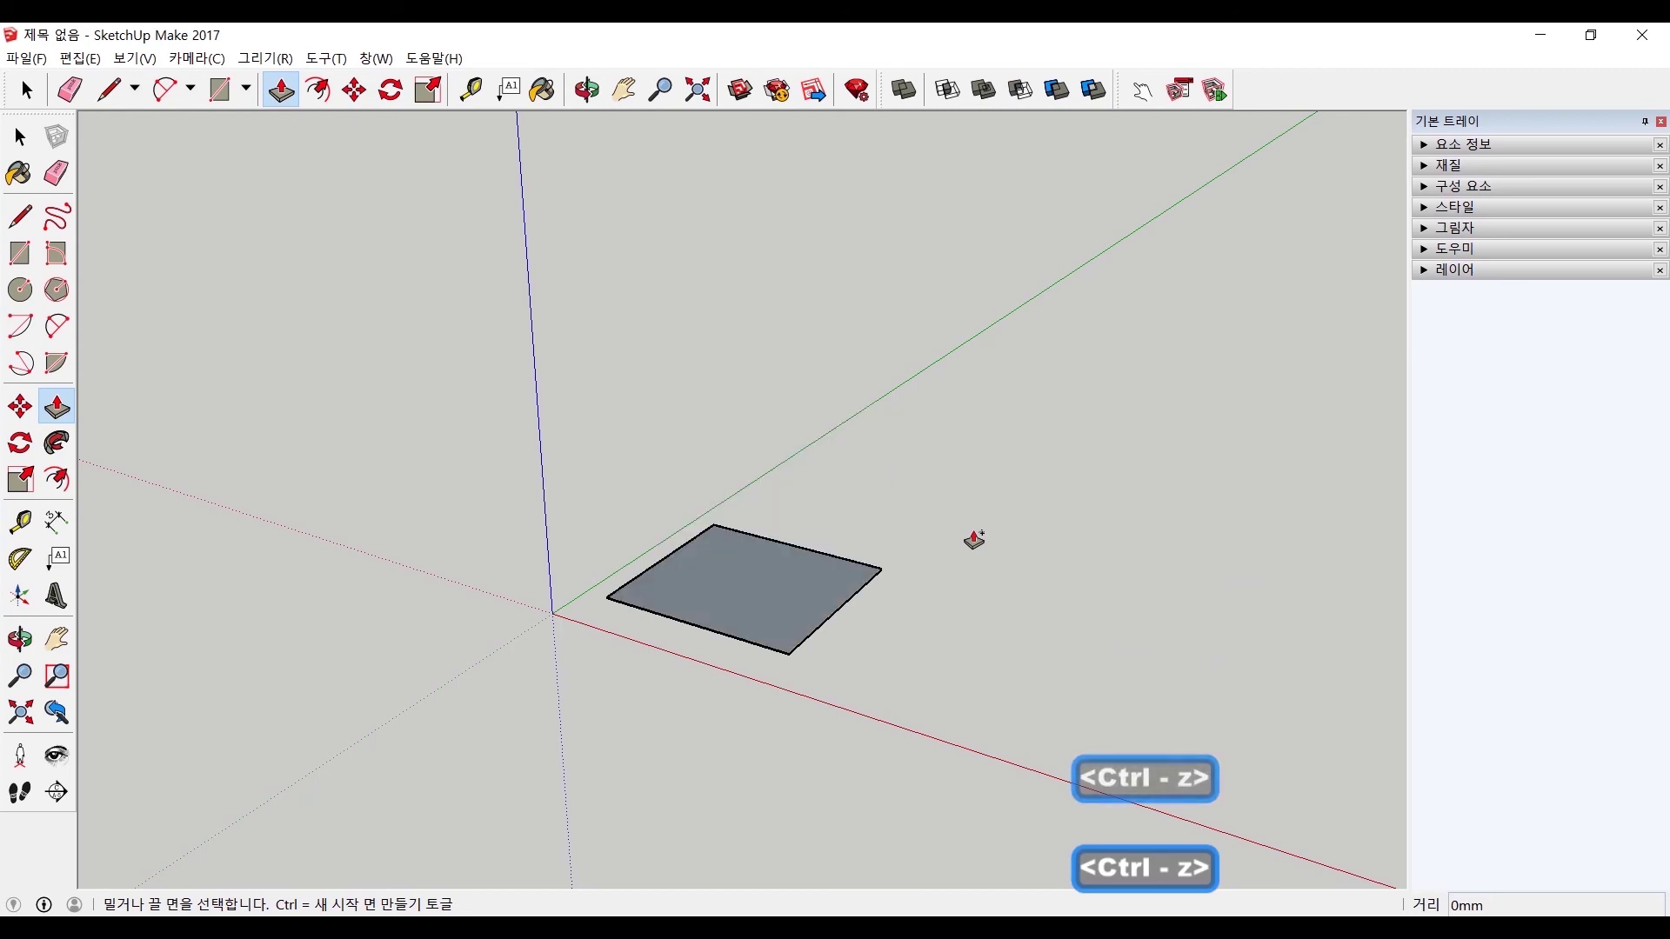
key("ctrl+y")
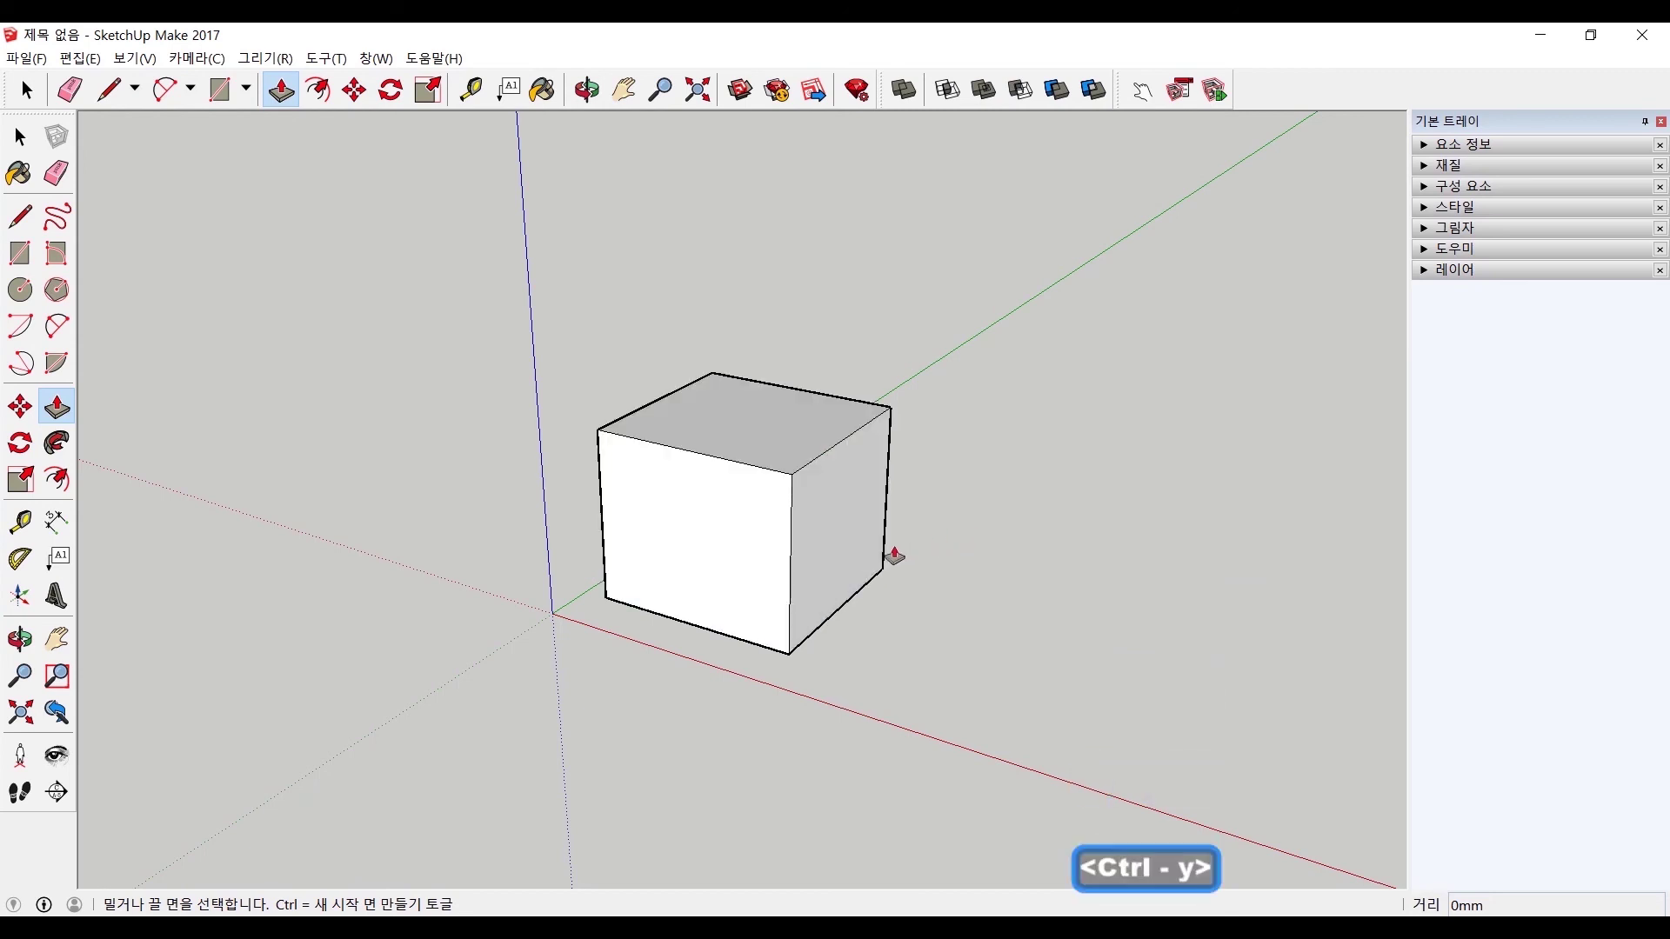
Pull the box's right side outward by exactly 500 mm from a new starting face.
left_click(845, 549)
key("ctrl")
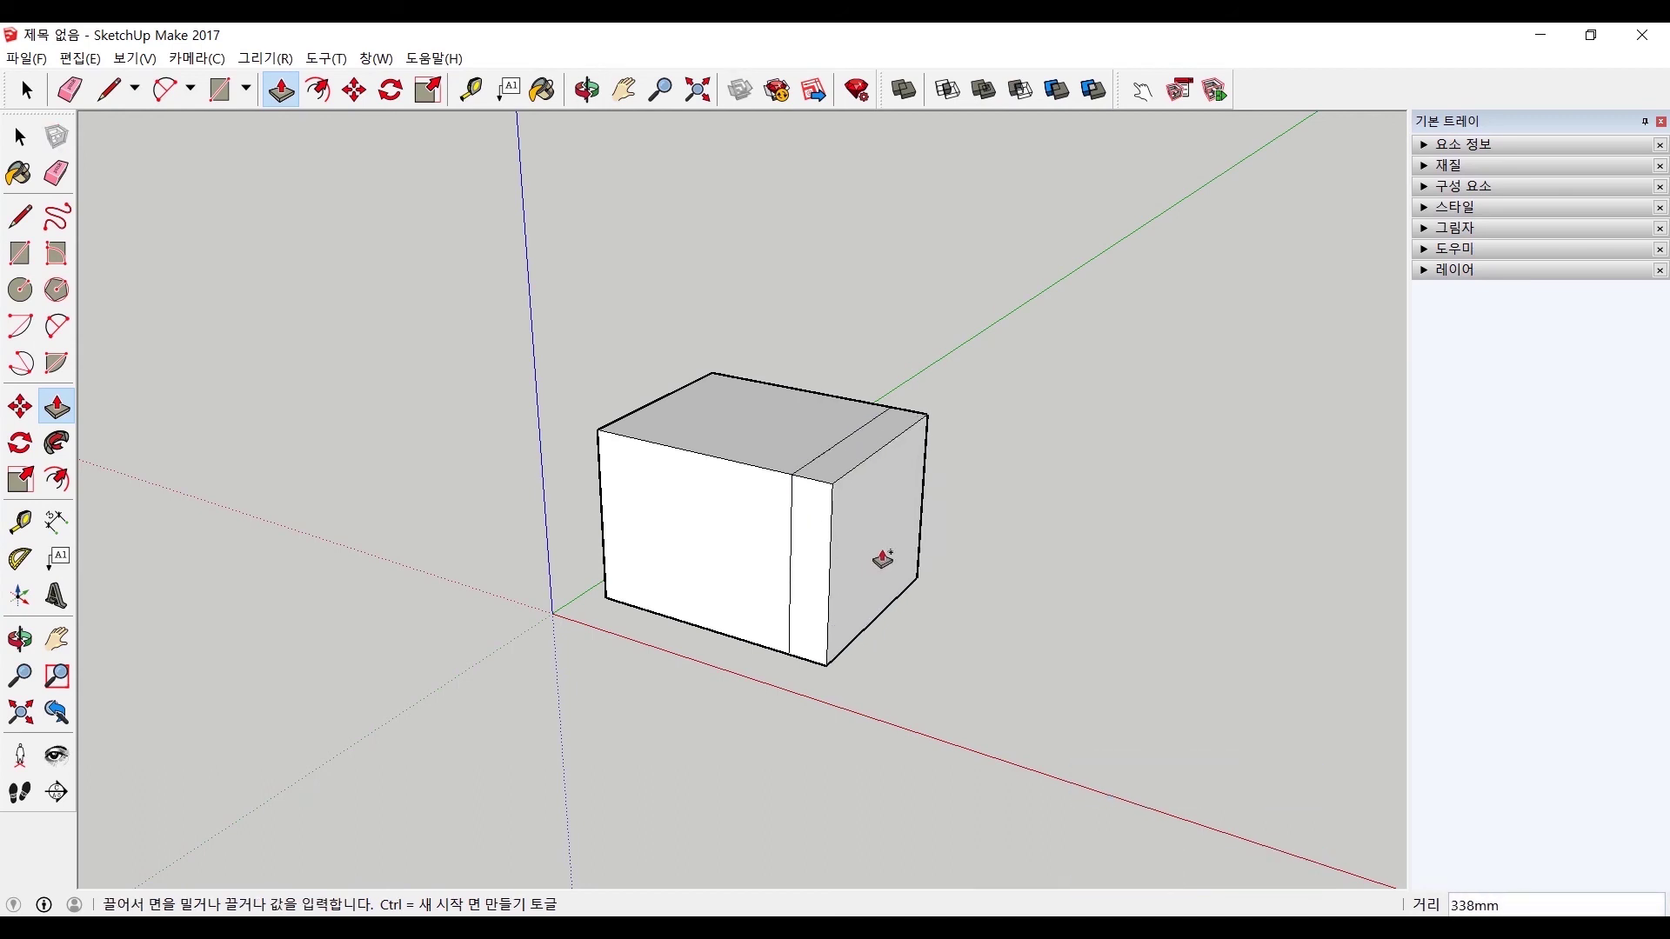
key("Return")
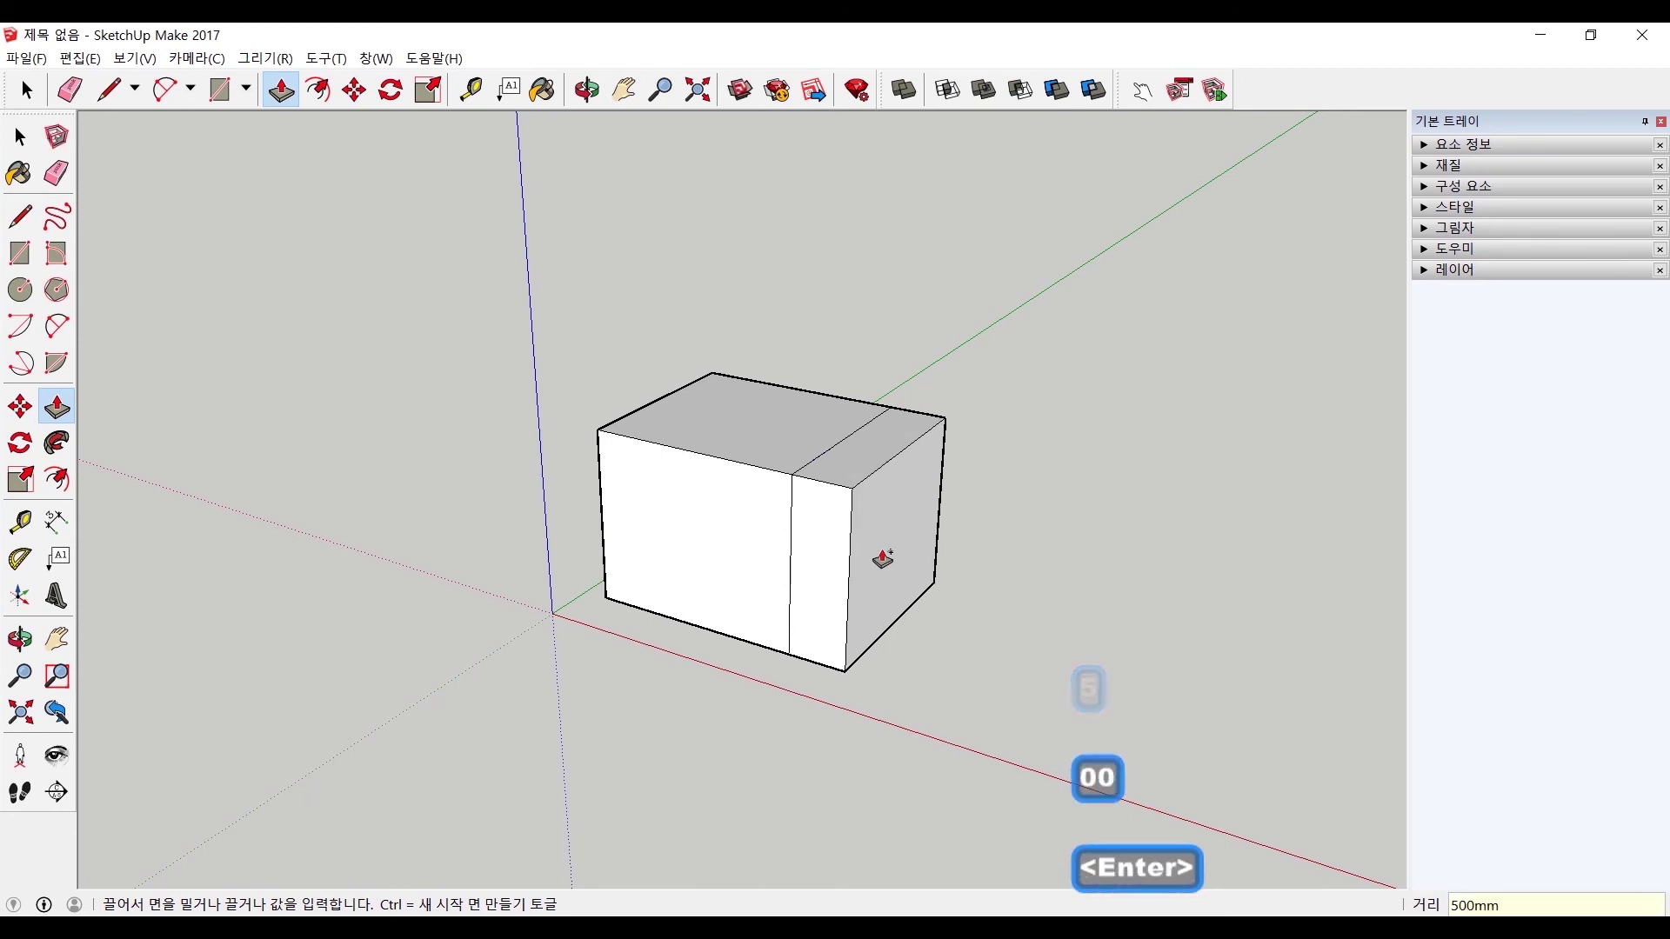
Pull the top of the added end strip up by exactly 500 mm from a new starting face.
double_click(894, 446)
key("ctrl+z")
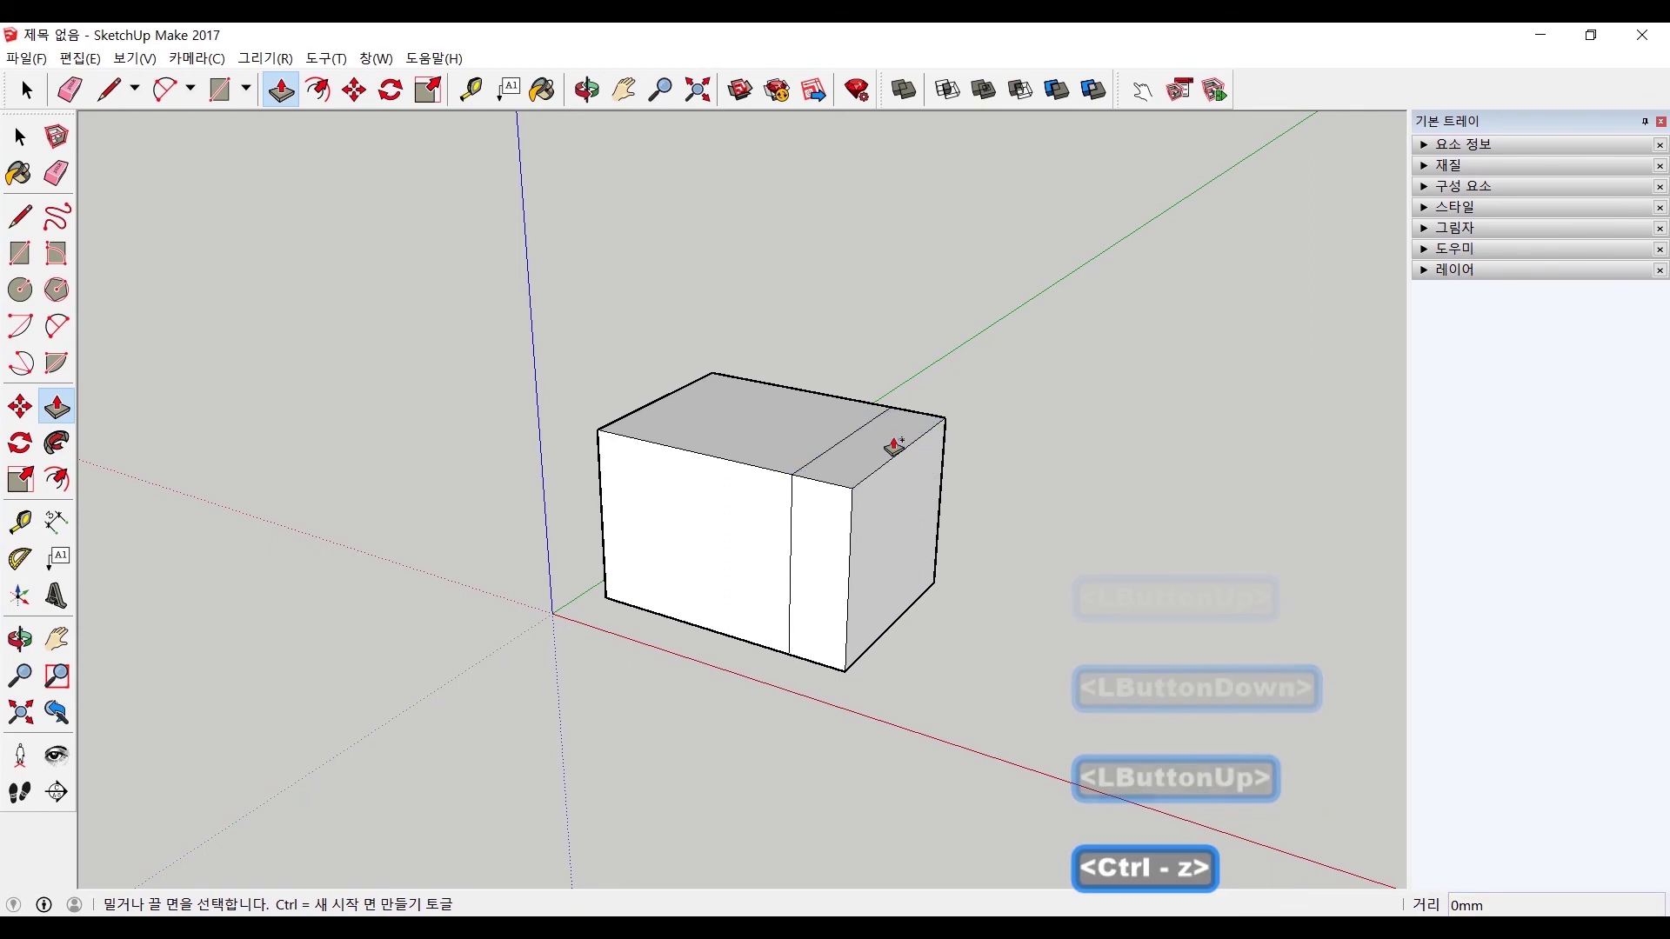
left_click(894, 446)
key("ctrl")
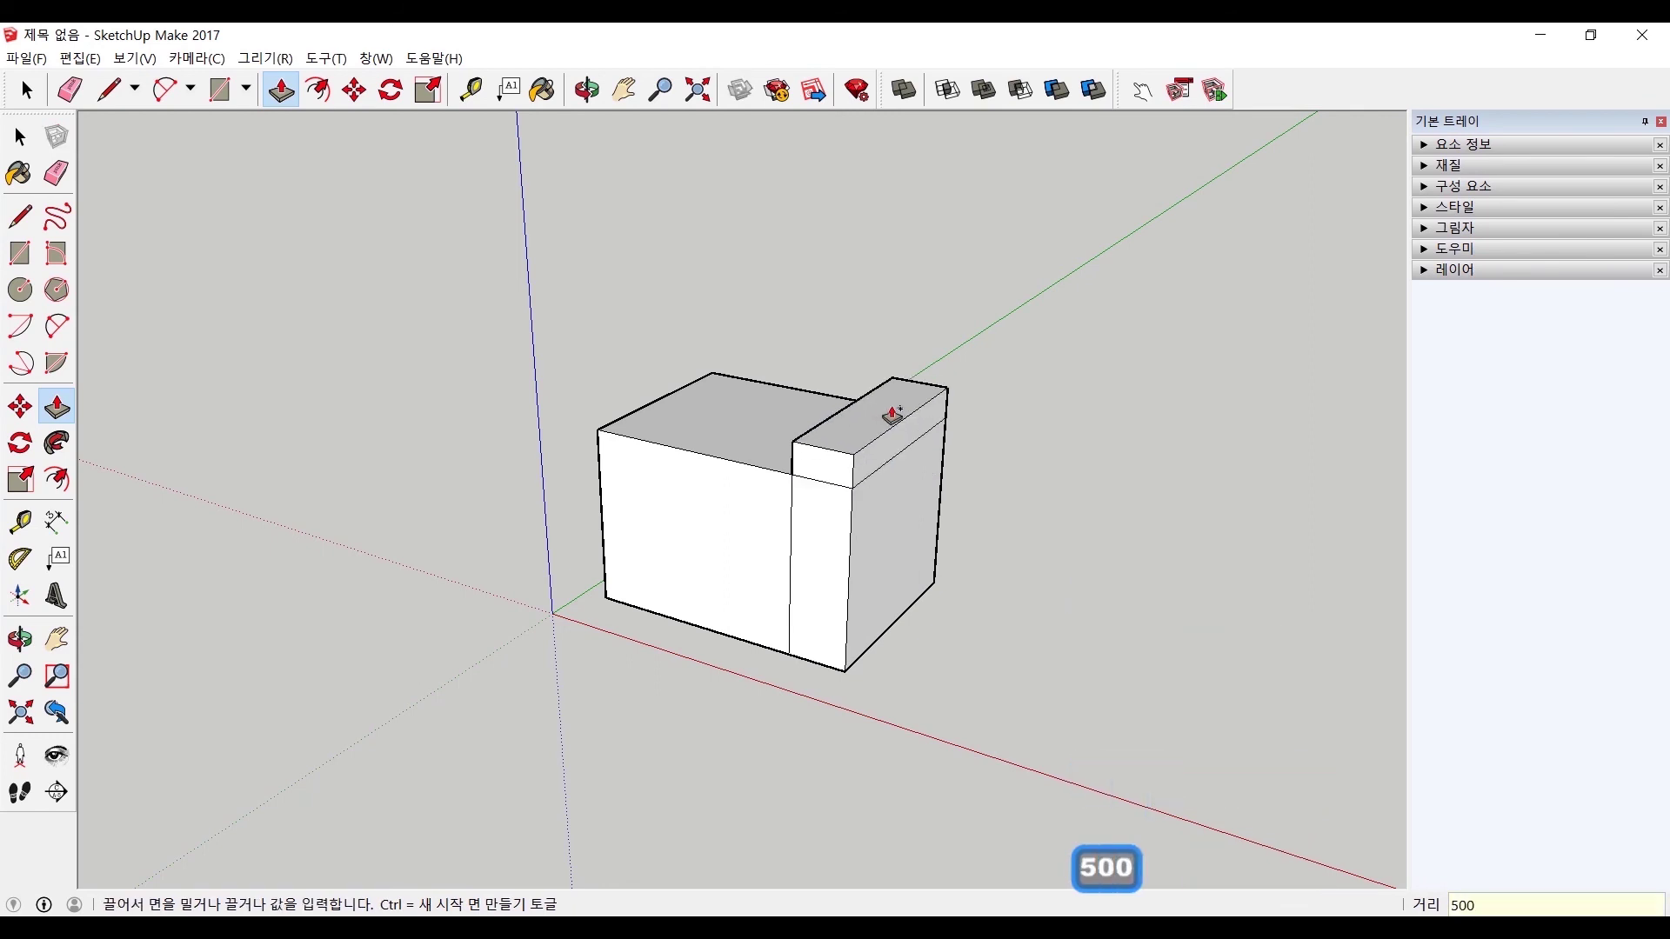
key("Return")
Repeat the 500 mm distance to push in the lower right side and the box's front face.
double_click(907, 442)
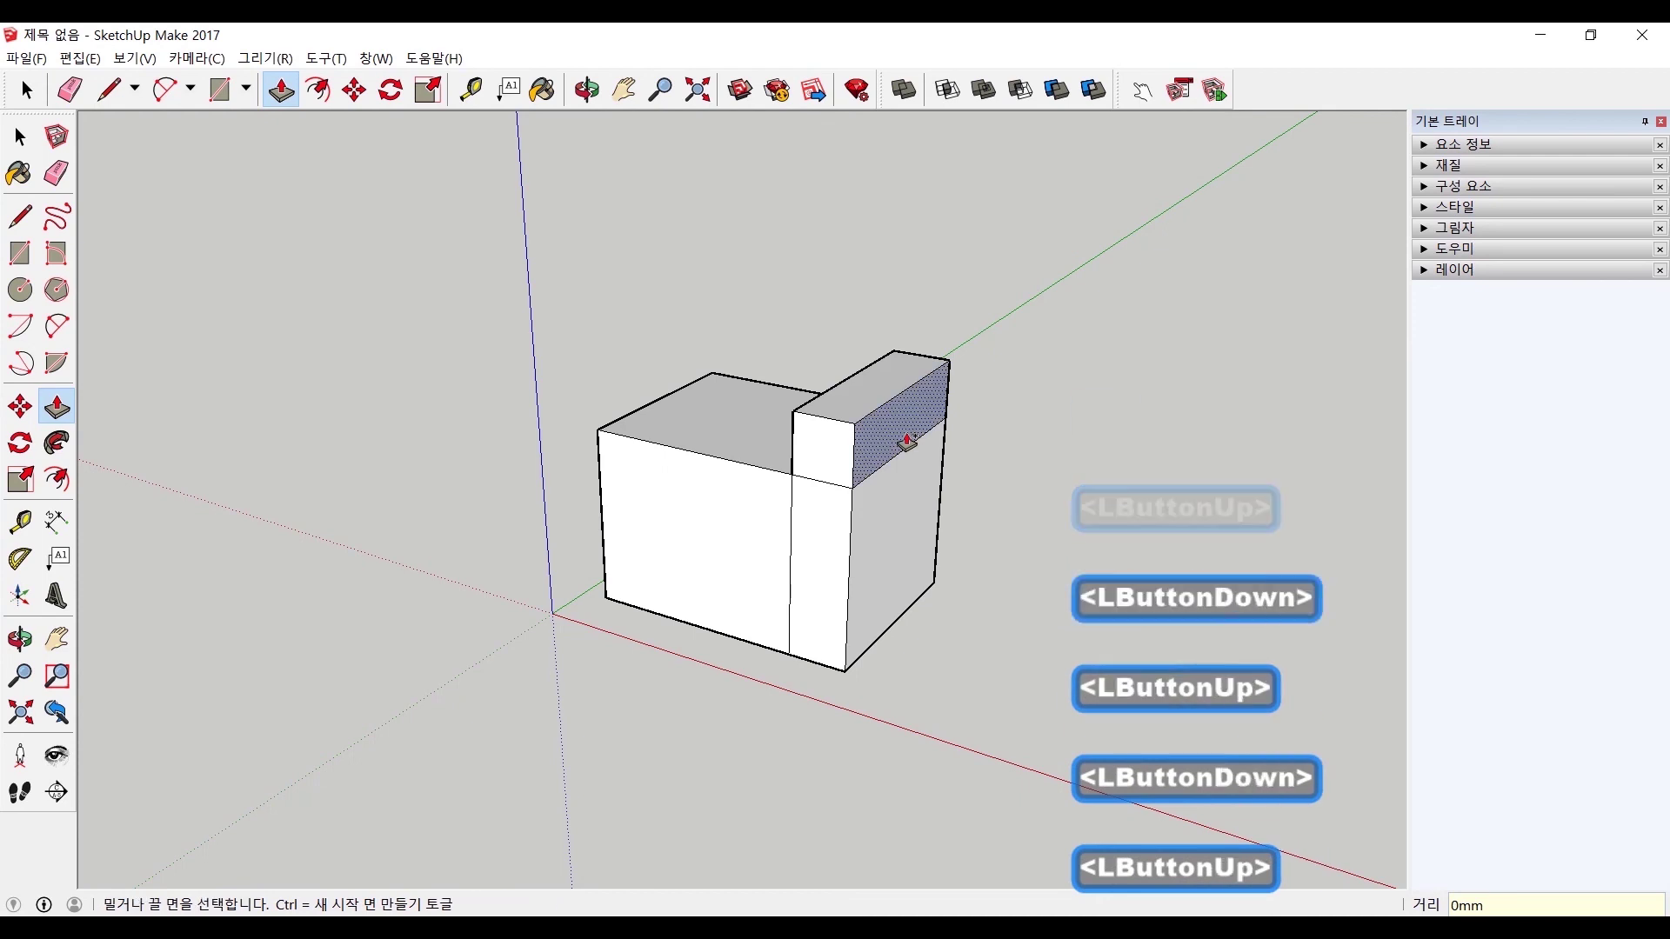
left_click(913, 505)
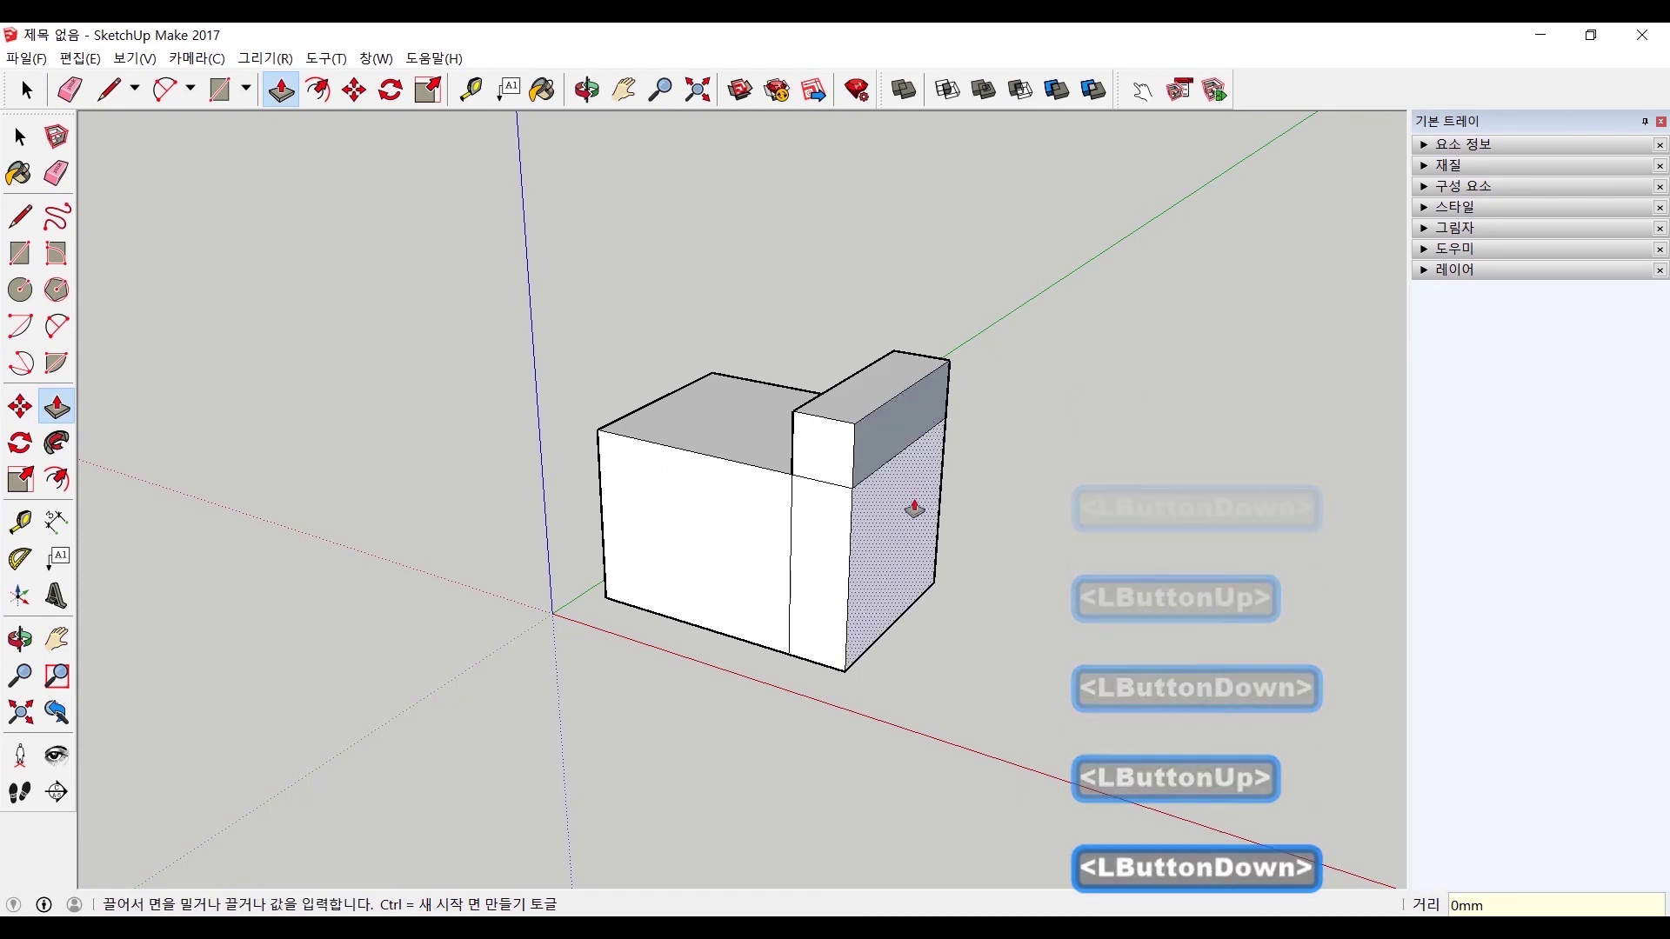
left_click(742, 572)
left_click(863, 546)
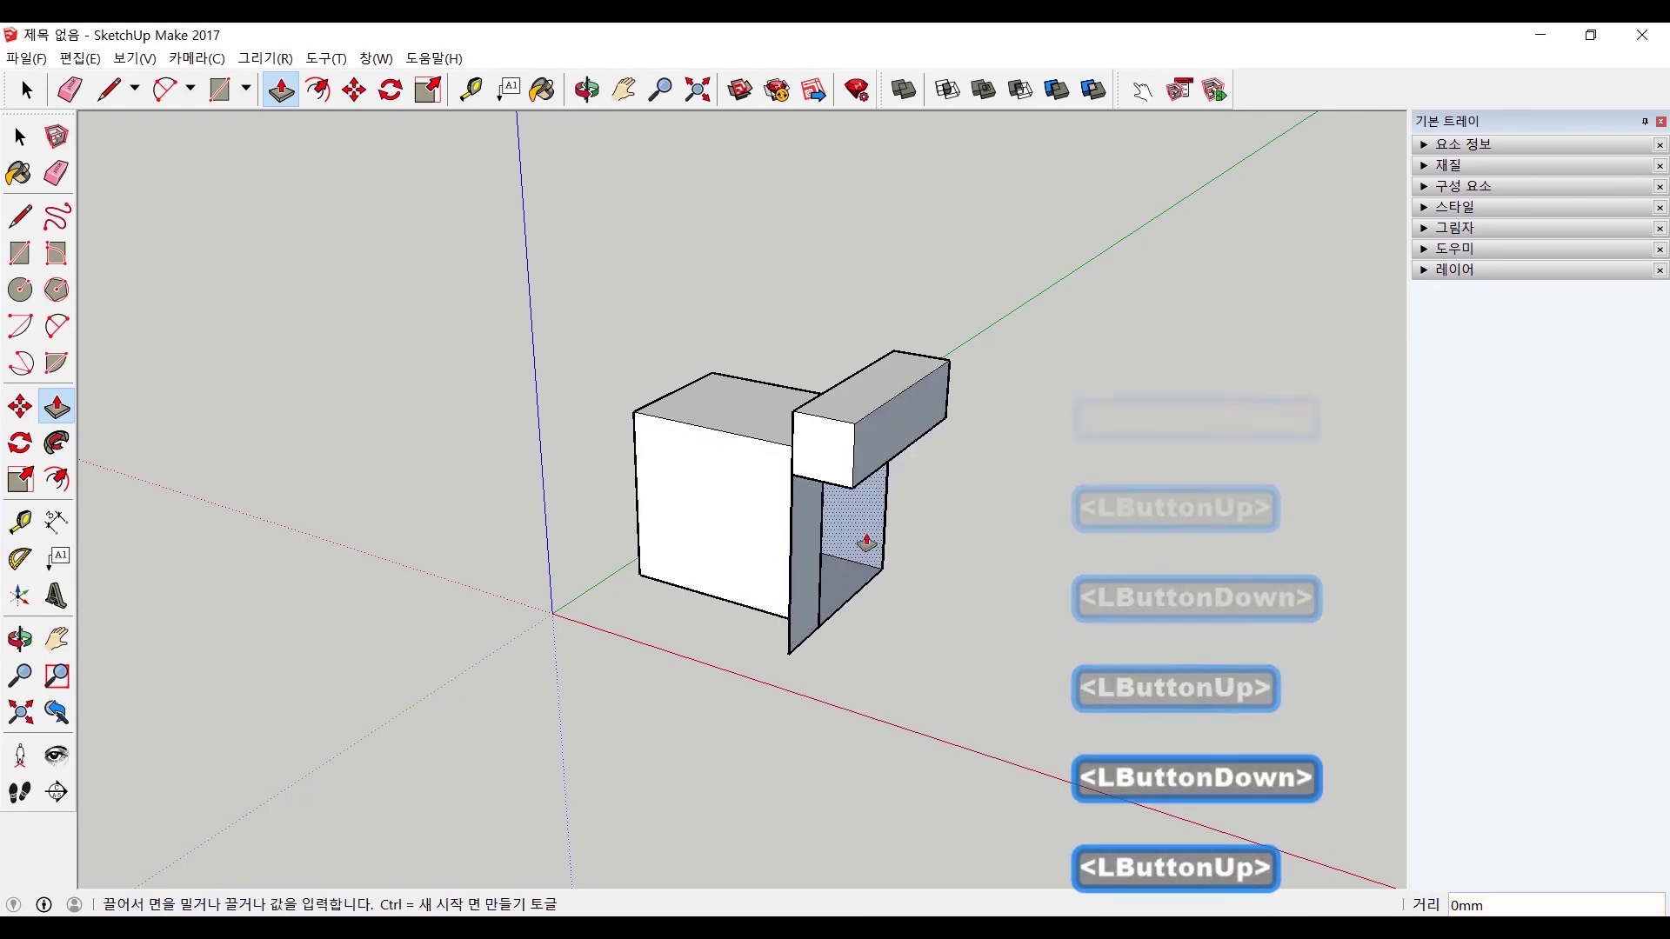
Push the raised strip back 500 mm to its offset limit, and repeat that distance on the remaining upper wall faces.
left_click(823, 440)
left_click(887, 396)
left_click(883, 408)
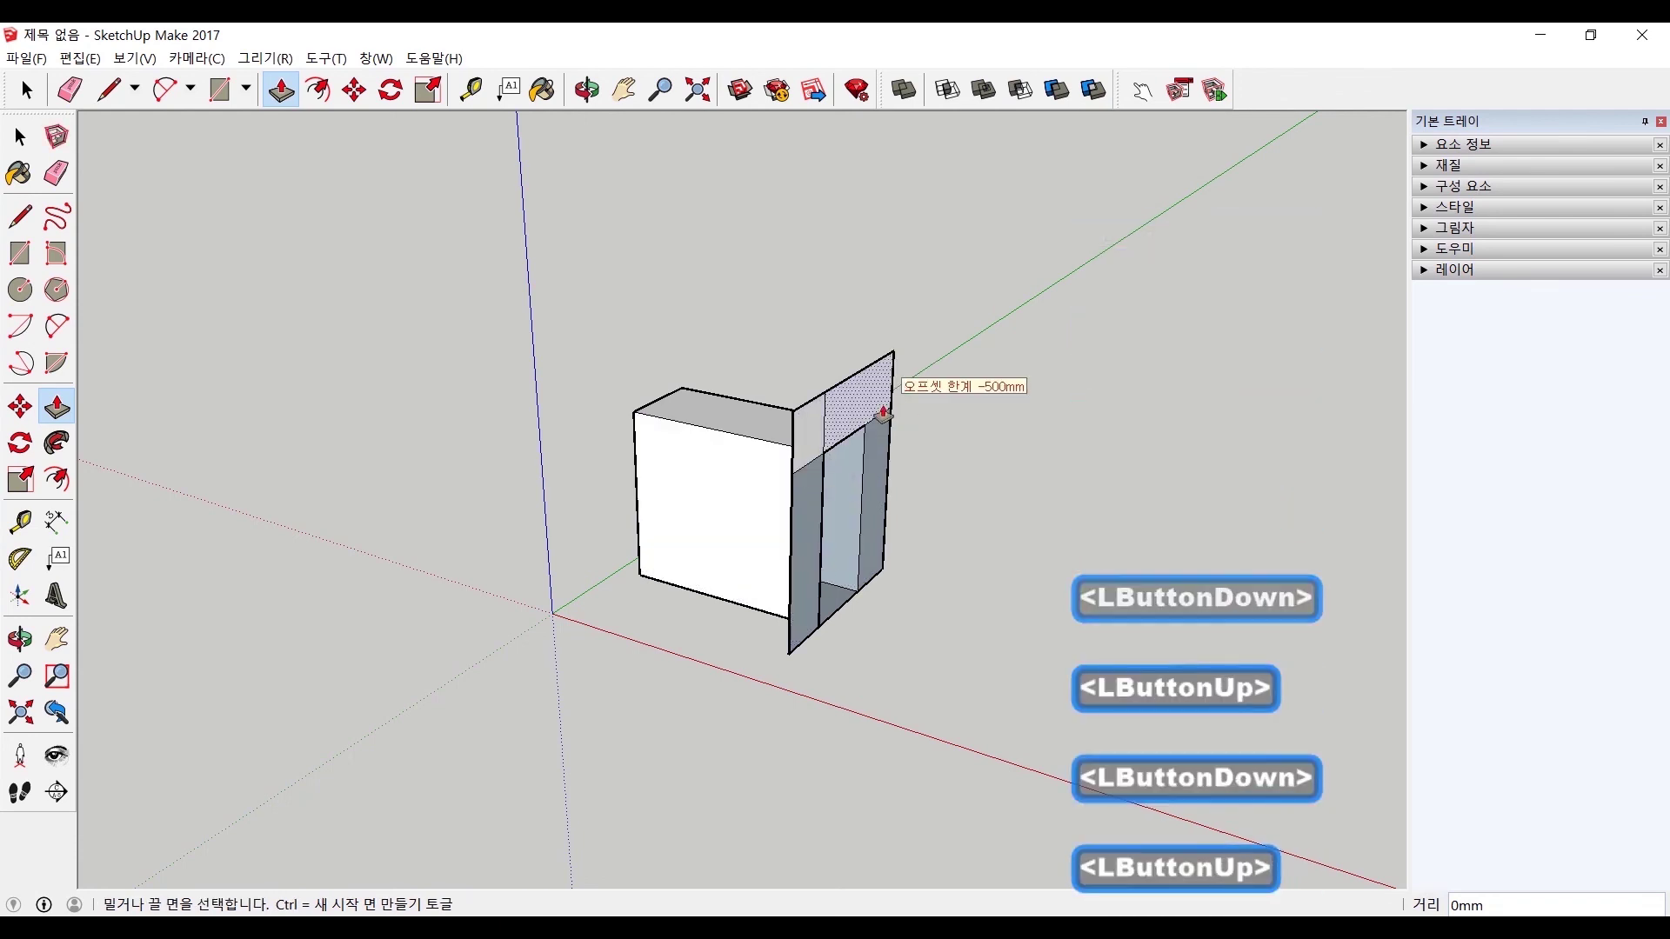
double_click(884, 414)
double_click(835, 381)
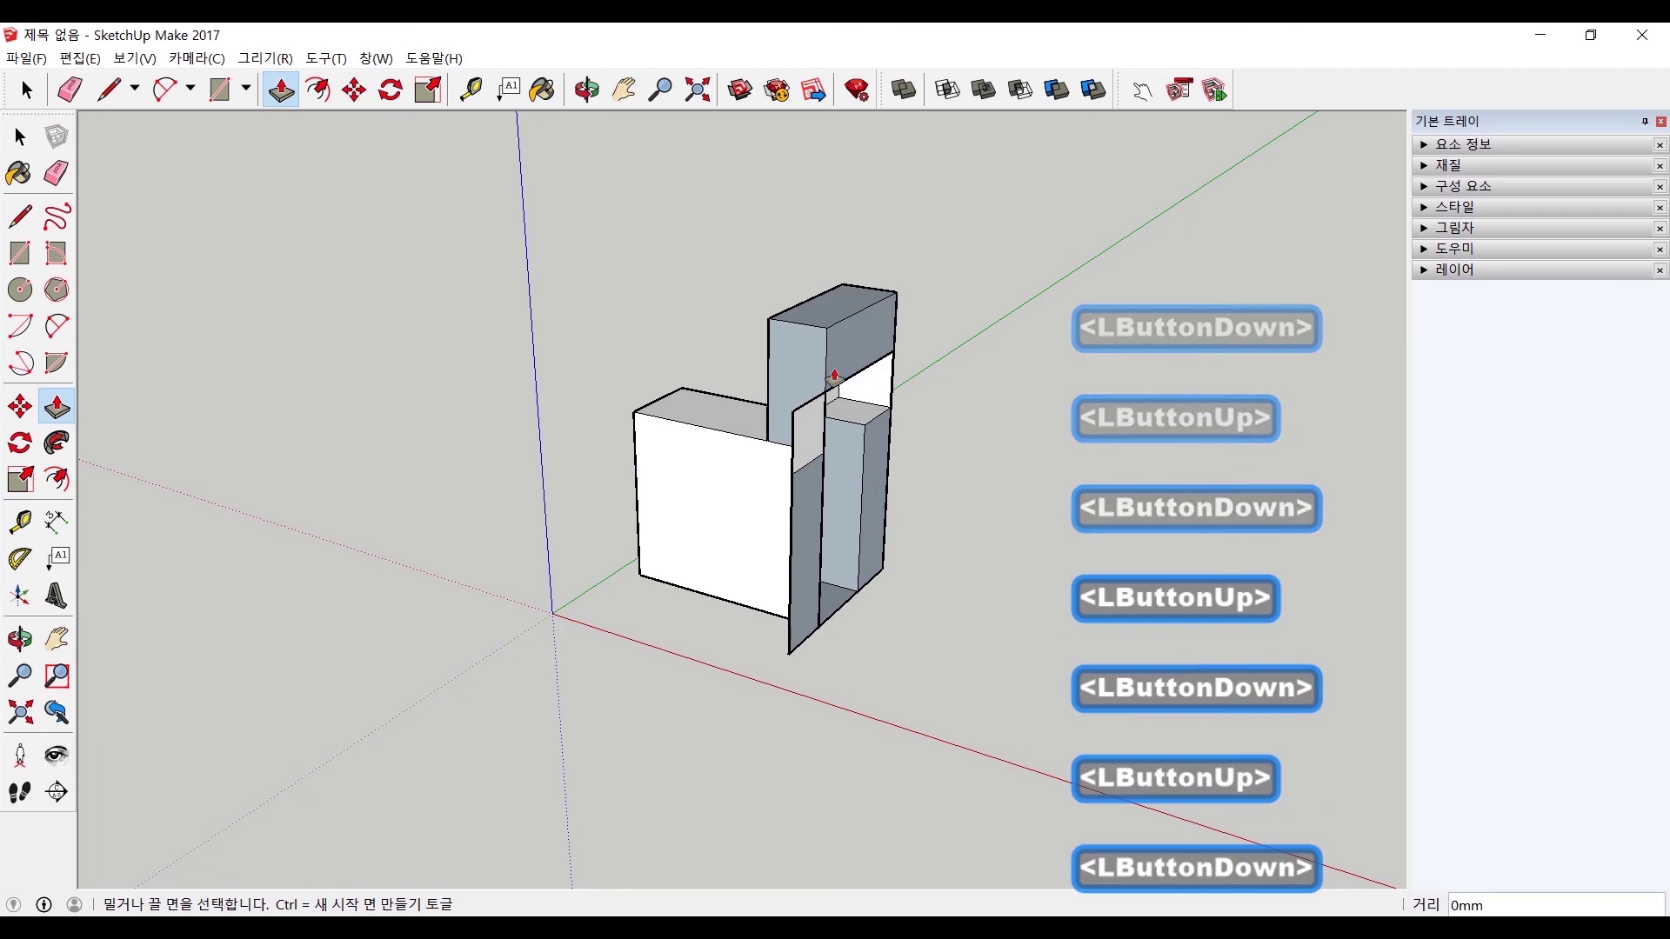
double_click(799, 392)
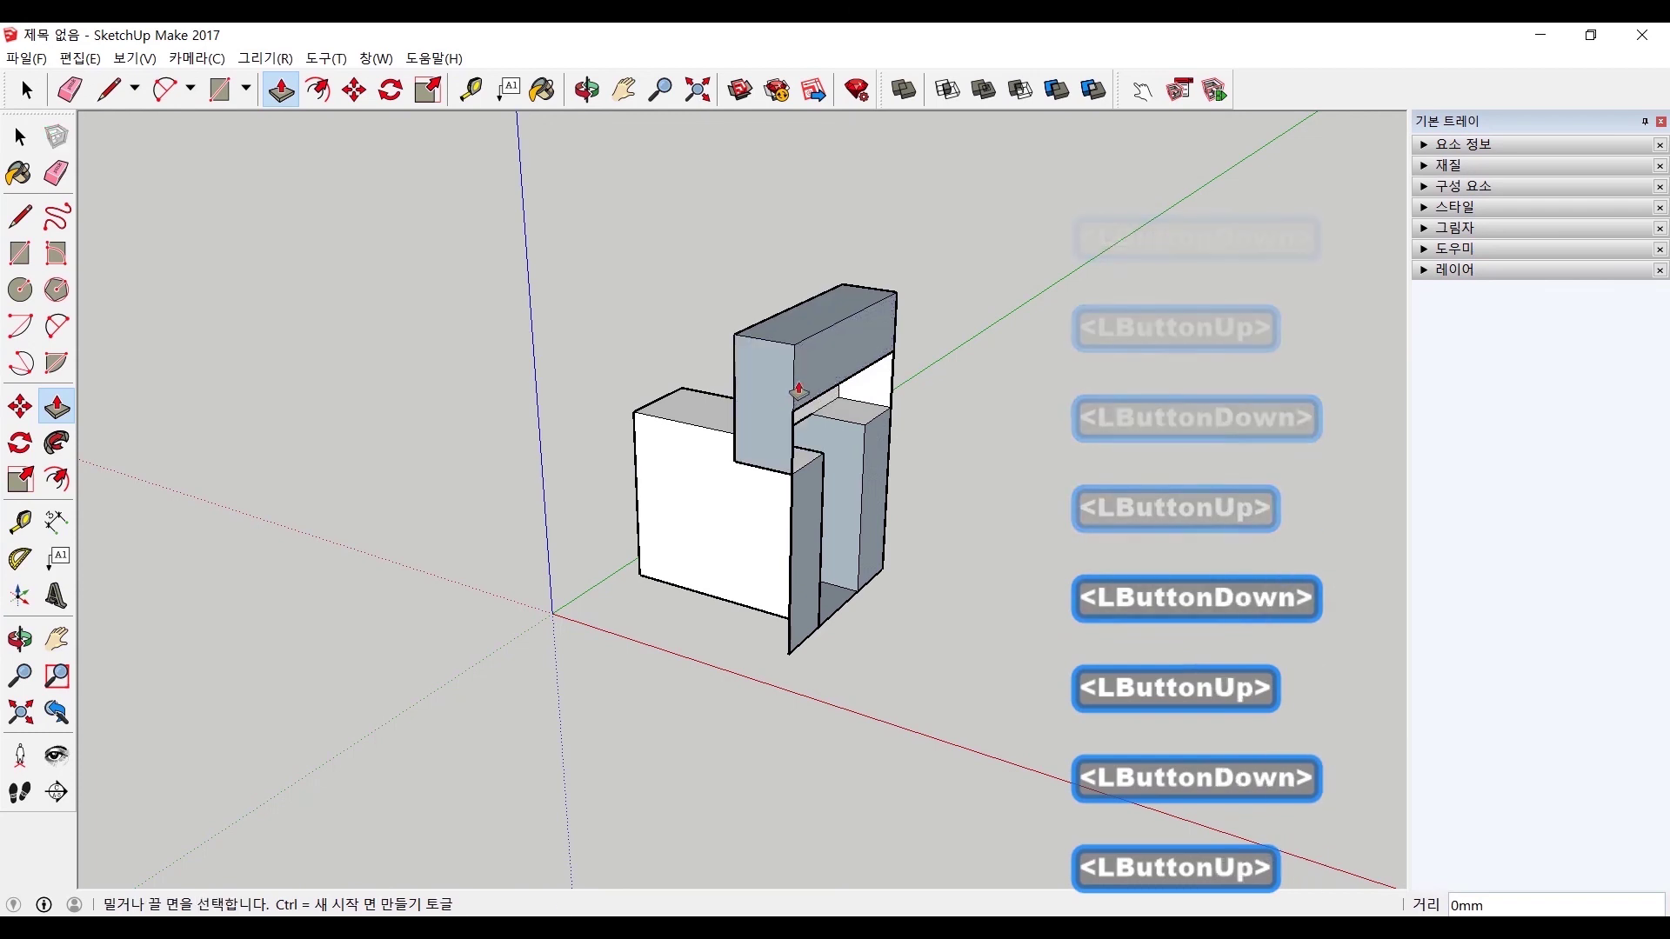
Repeat the 500 mm distance on the narrow lower front wall, building a block outward below the upper beam.
double_click(817, 520)
double_click(822, 523)
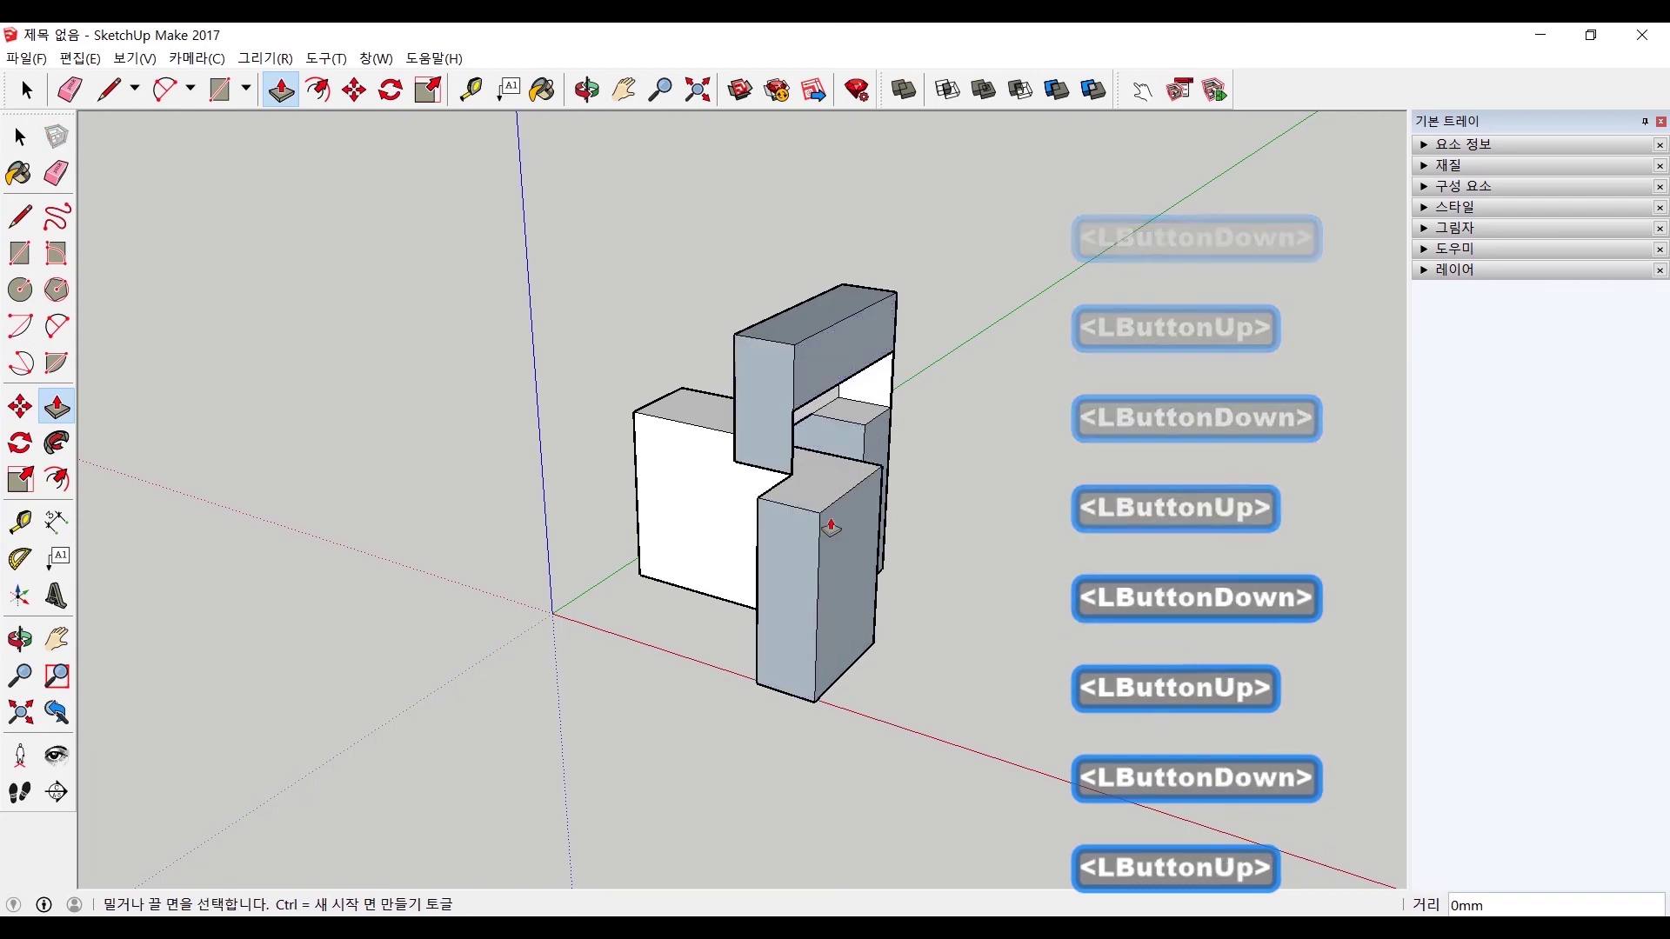
double_click(865, 546)
double_click(866, 498)
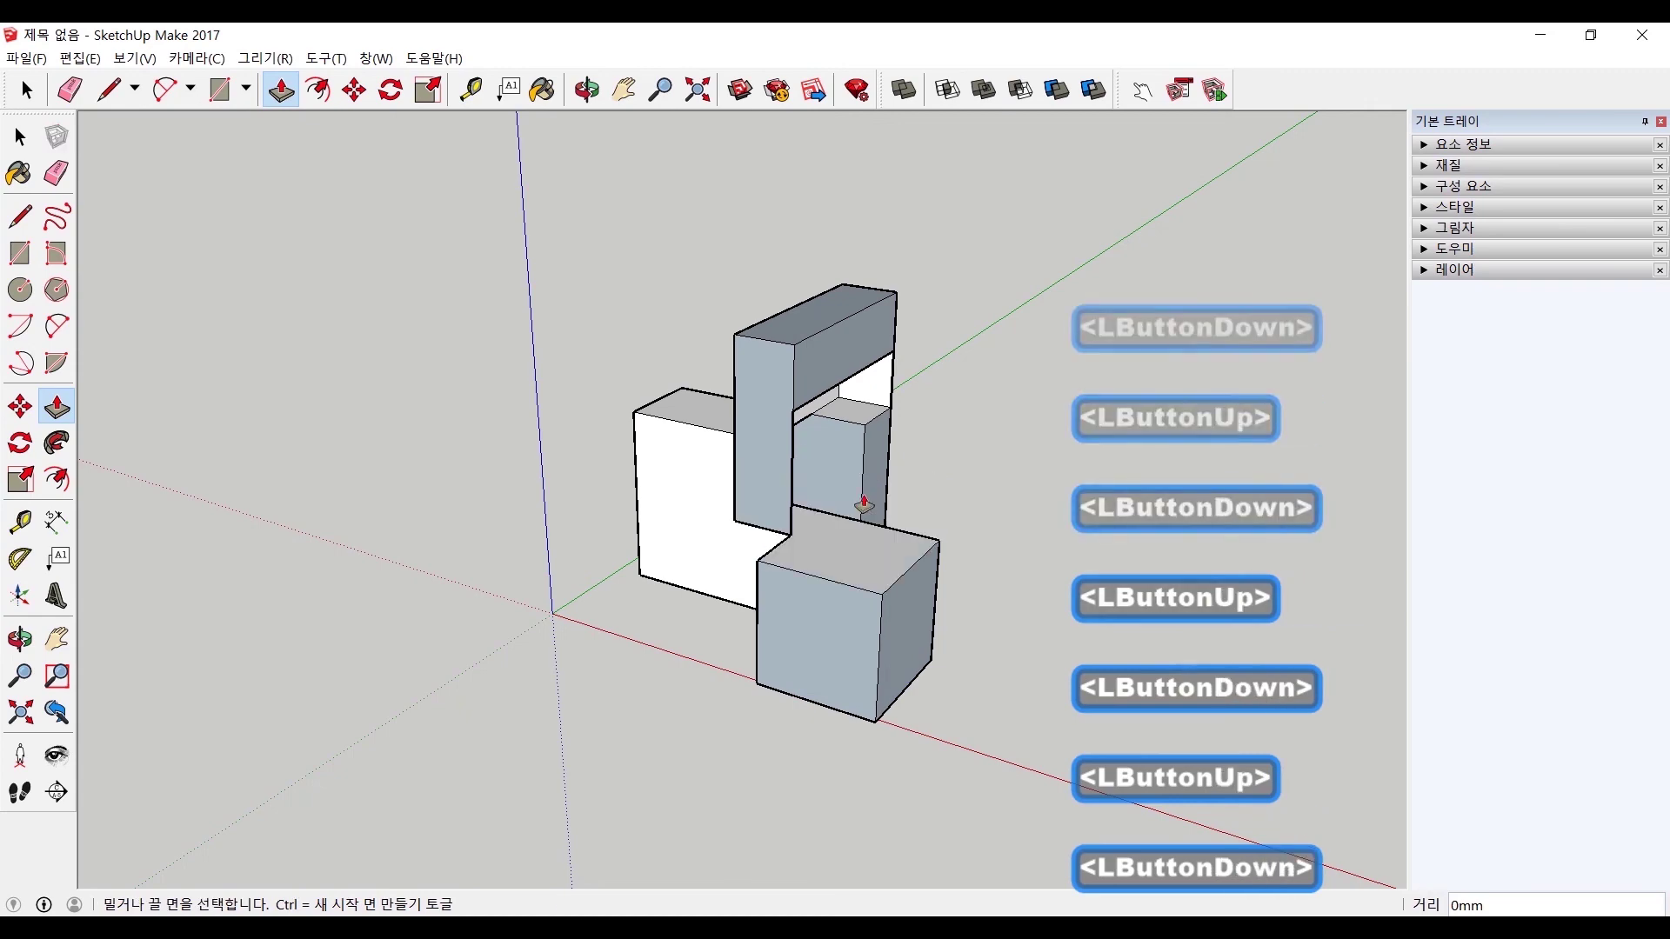
Apply the same 500 mm distance to the large rear wall and the narrow column on the model's back side.
middle_click_drag(790, 474, 741, 632)
double_click(737, 633)
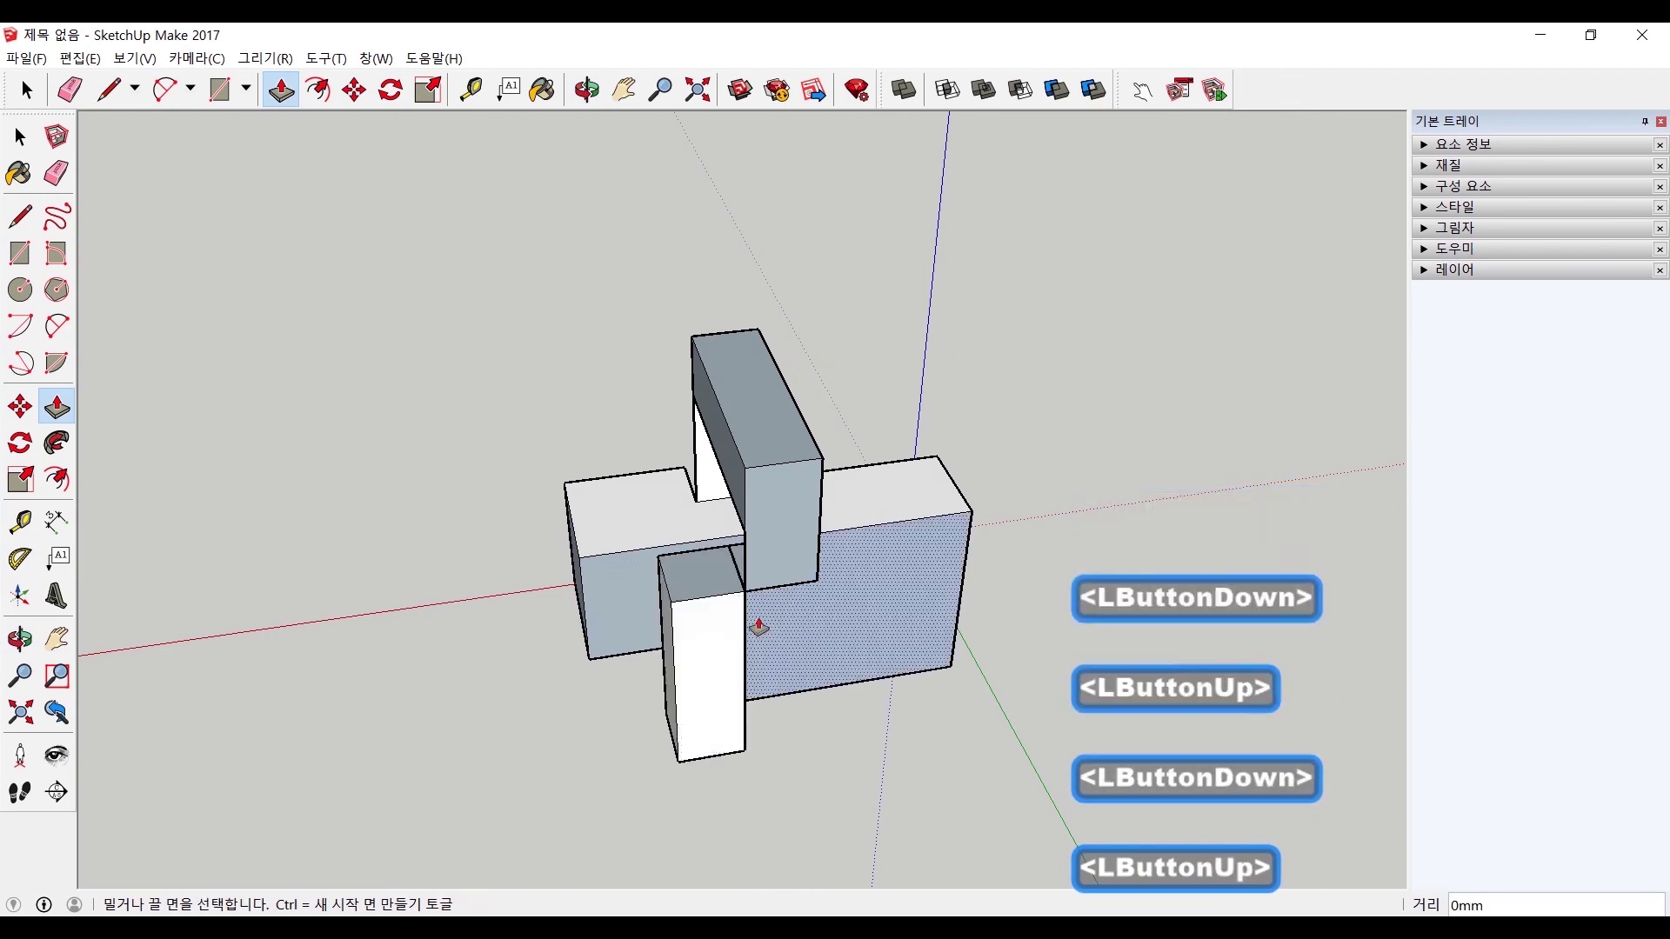
double_click(882, 609)
double_click(903, 546)
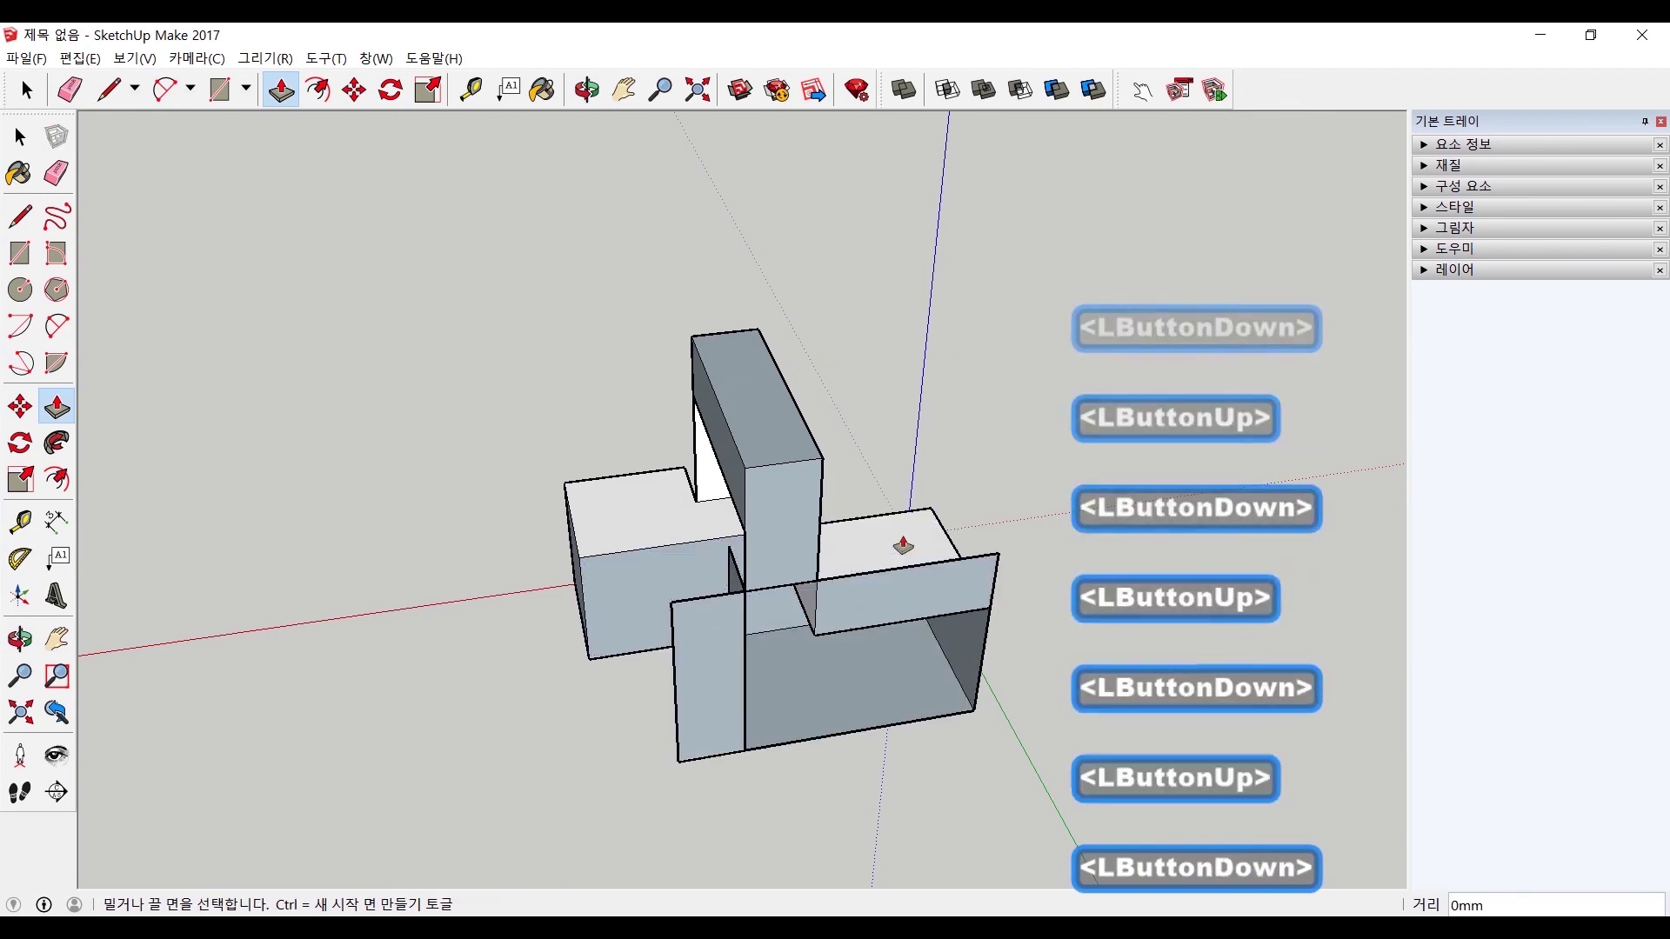
double_click(706, 672)
double_click(727, 640)
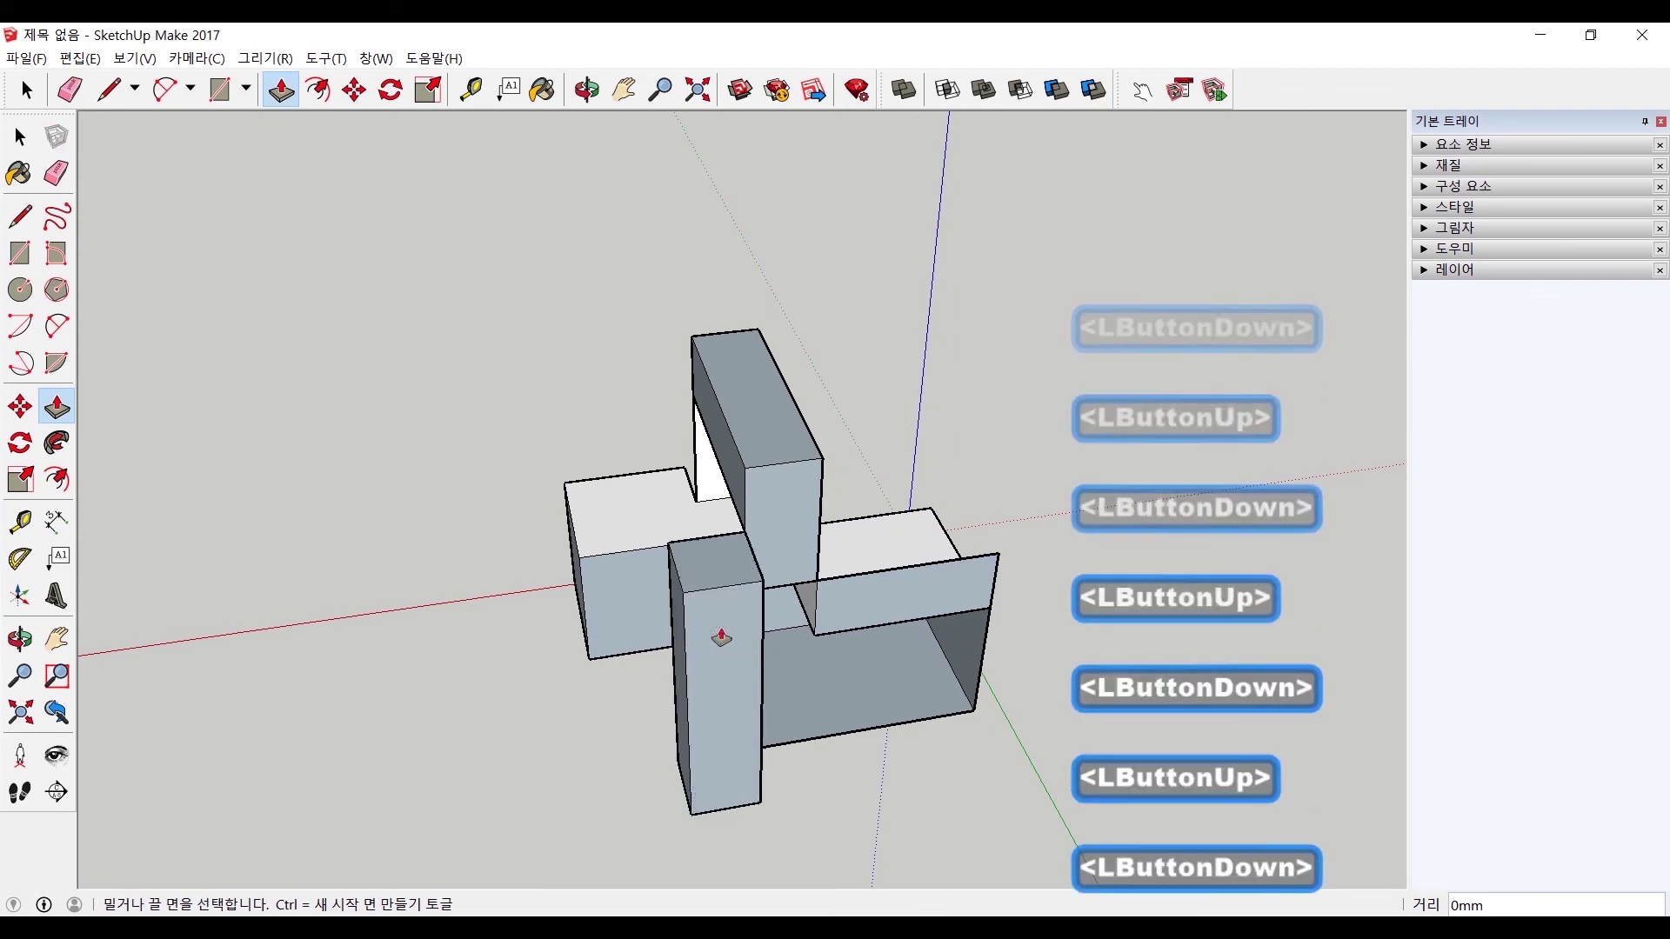
Repeat the 500 mm distance on the wall behind the opening, the upper beam's faces and the lower block.
middle_click_drag(720, 634, 918, 552)
double_click(791, 524)
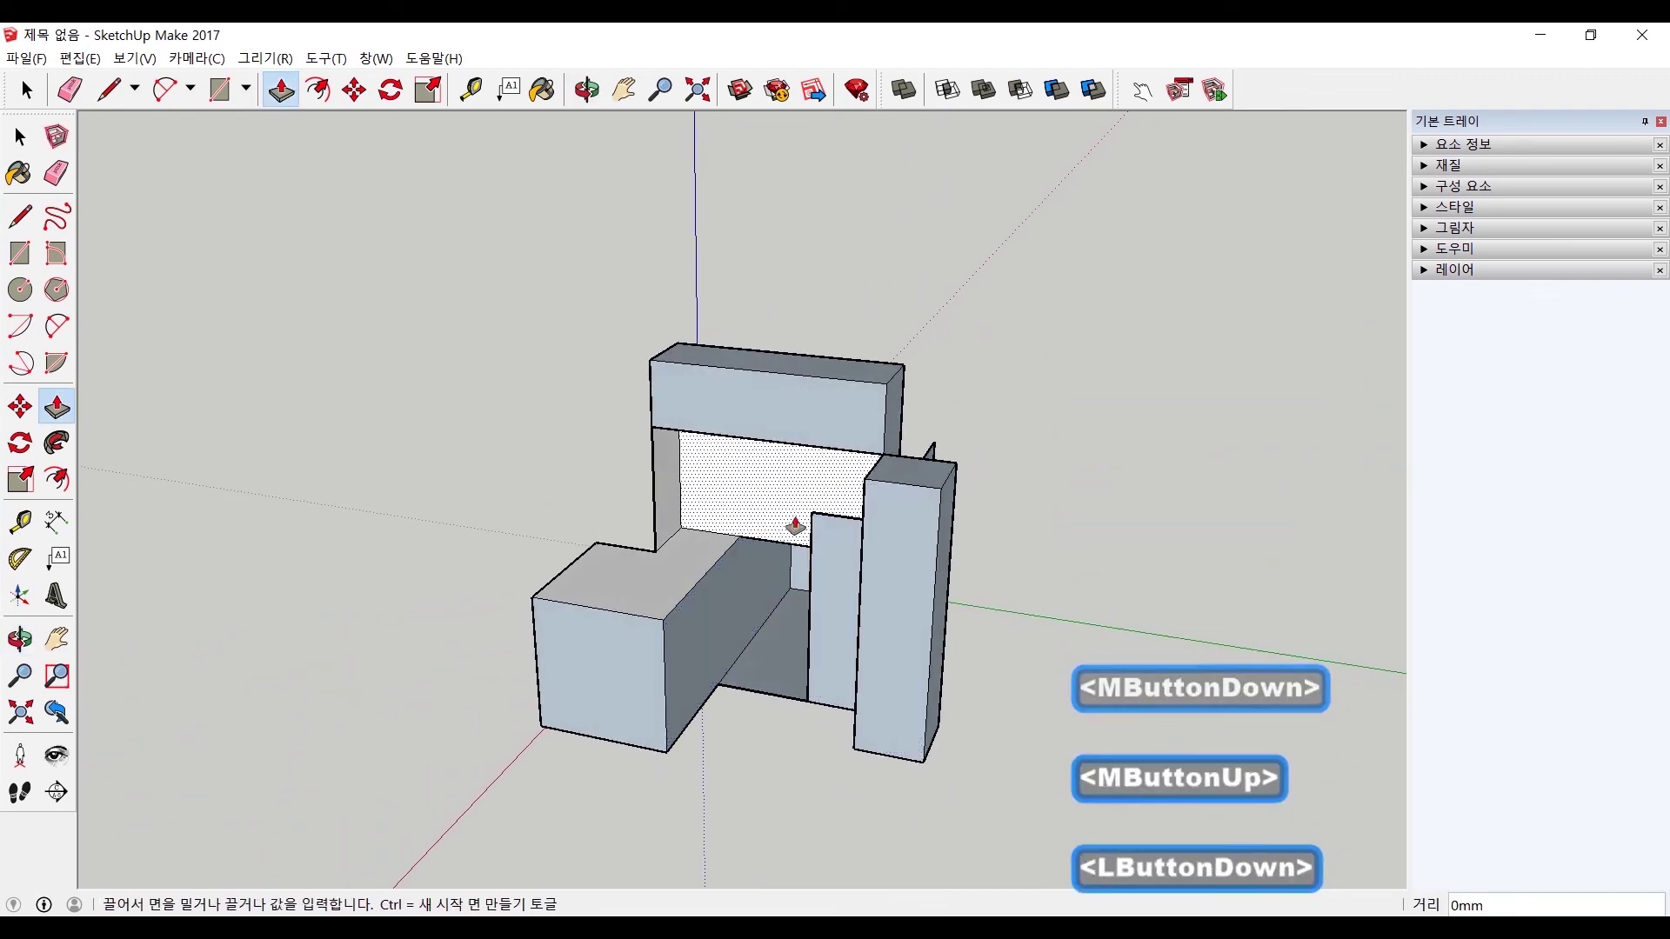
double_click(763, 432)
double_click(798, 387)
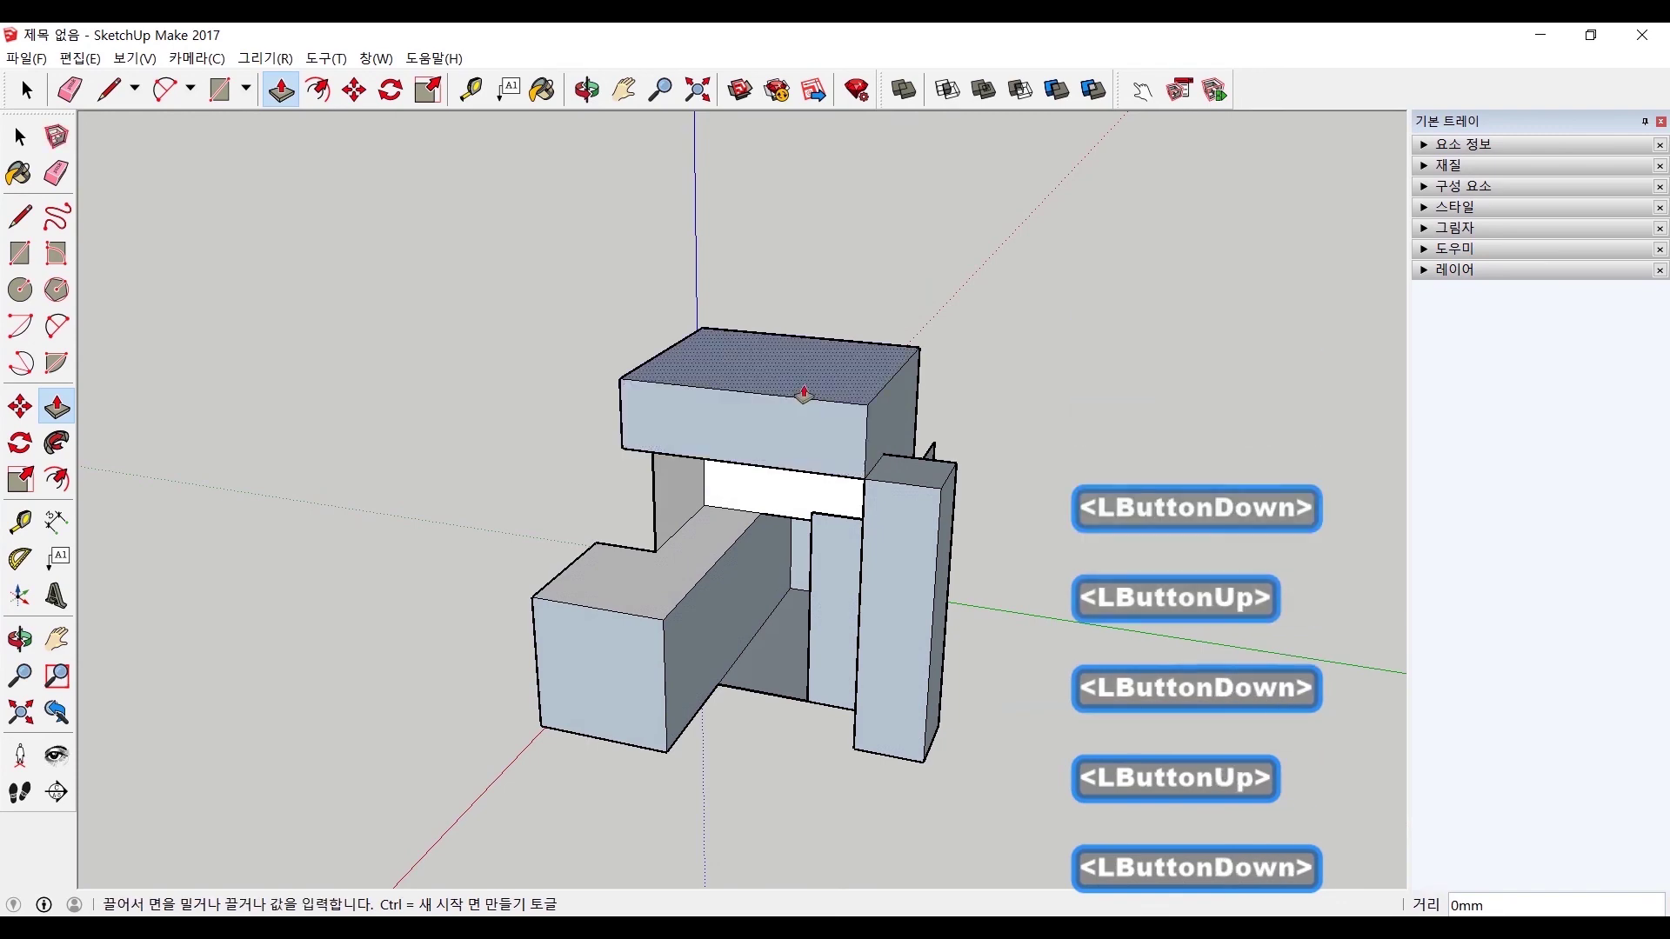
double_click(656, 616)
middle_click_drag(667, 615, 1055, 618)
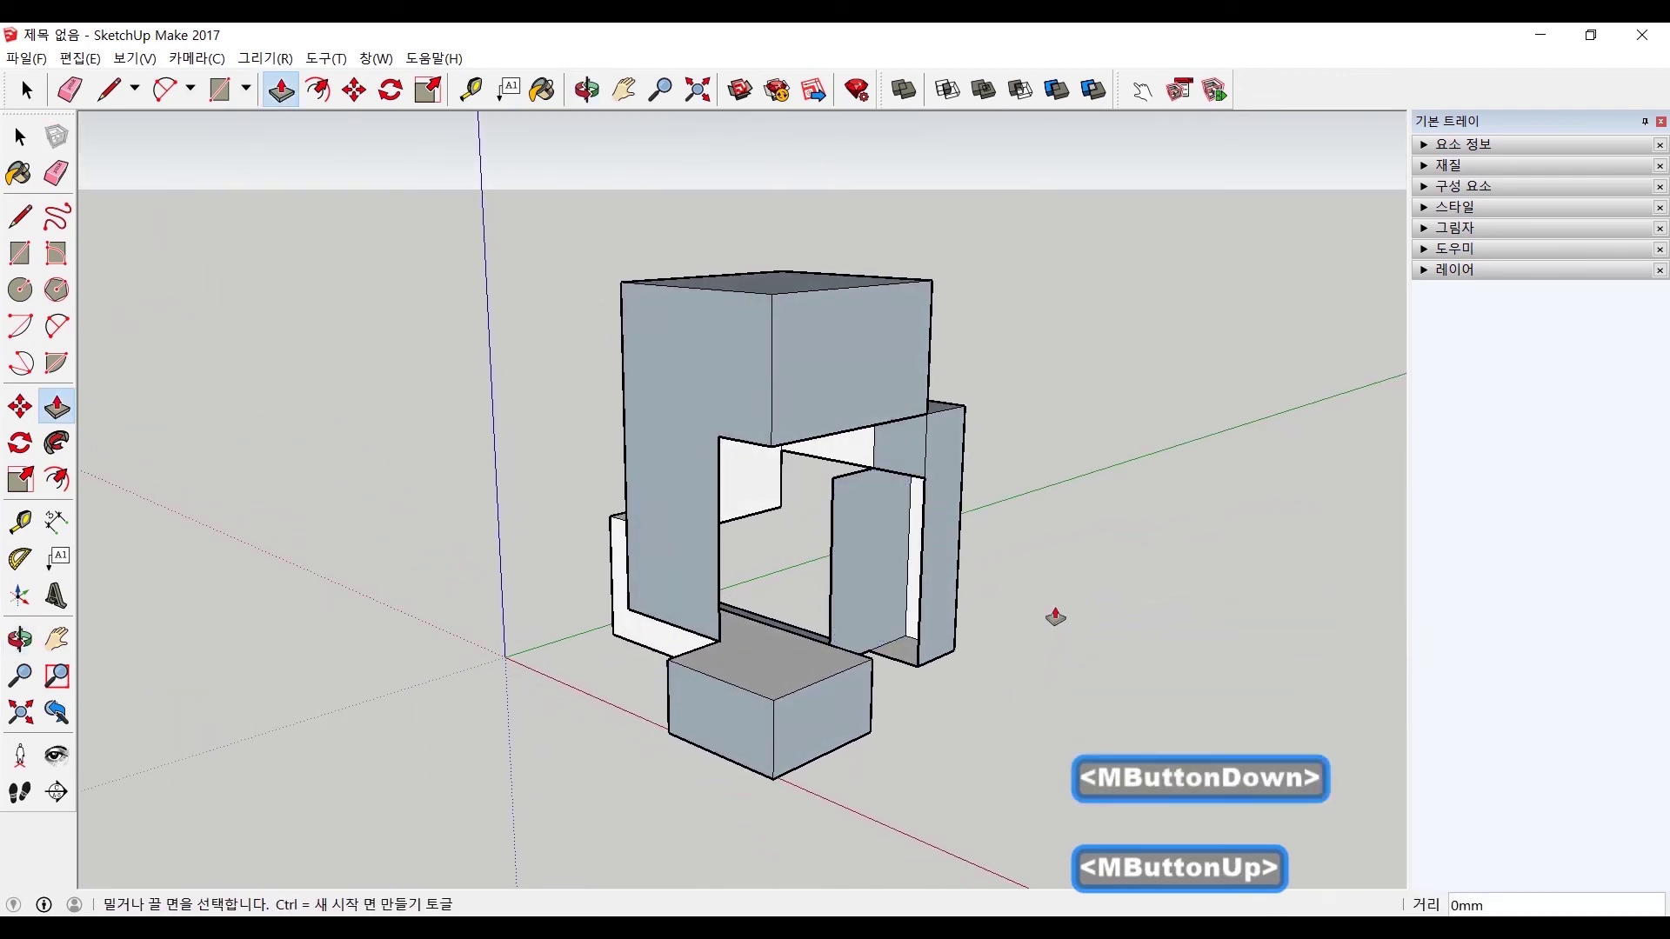